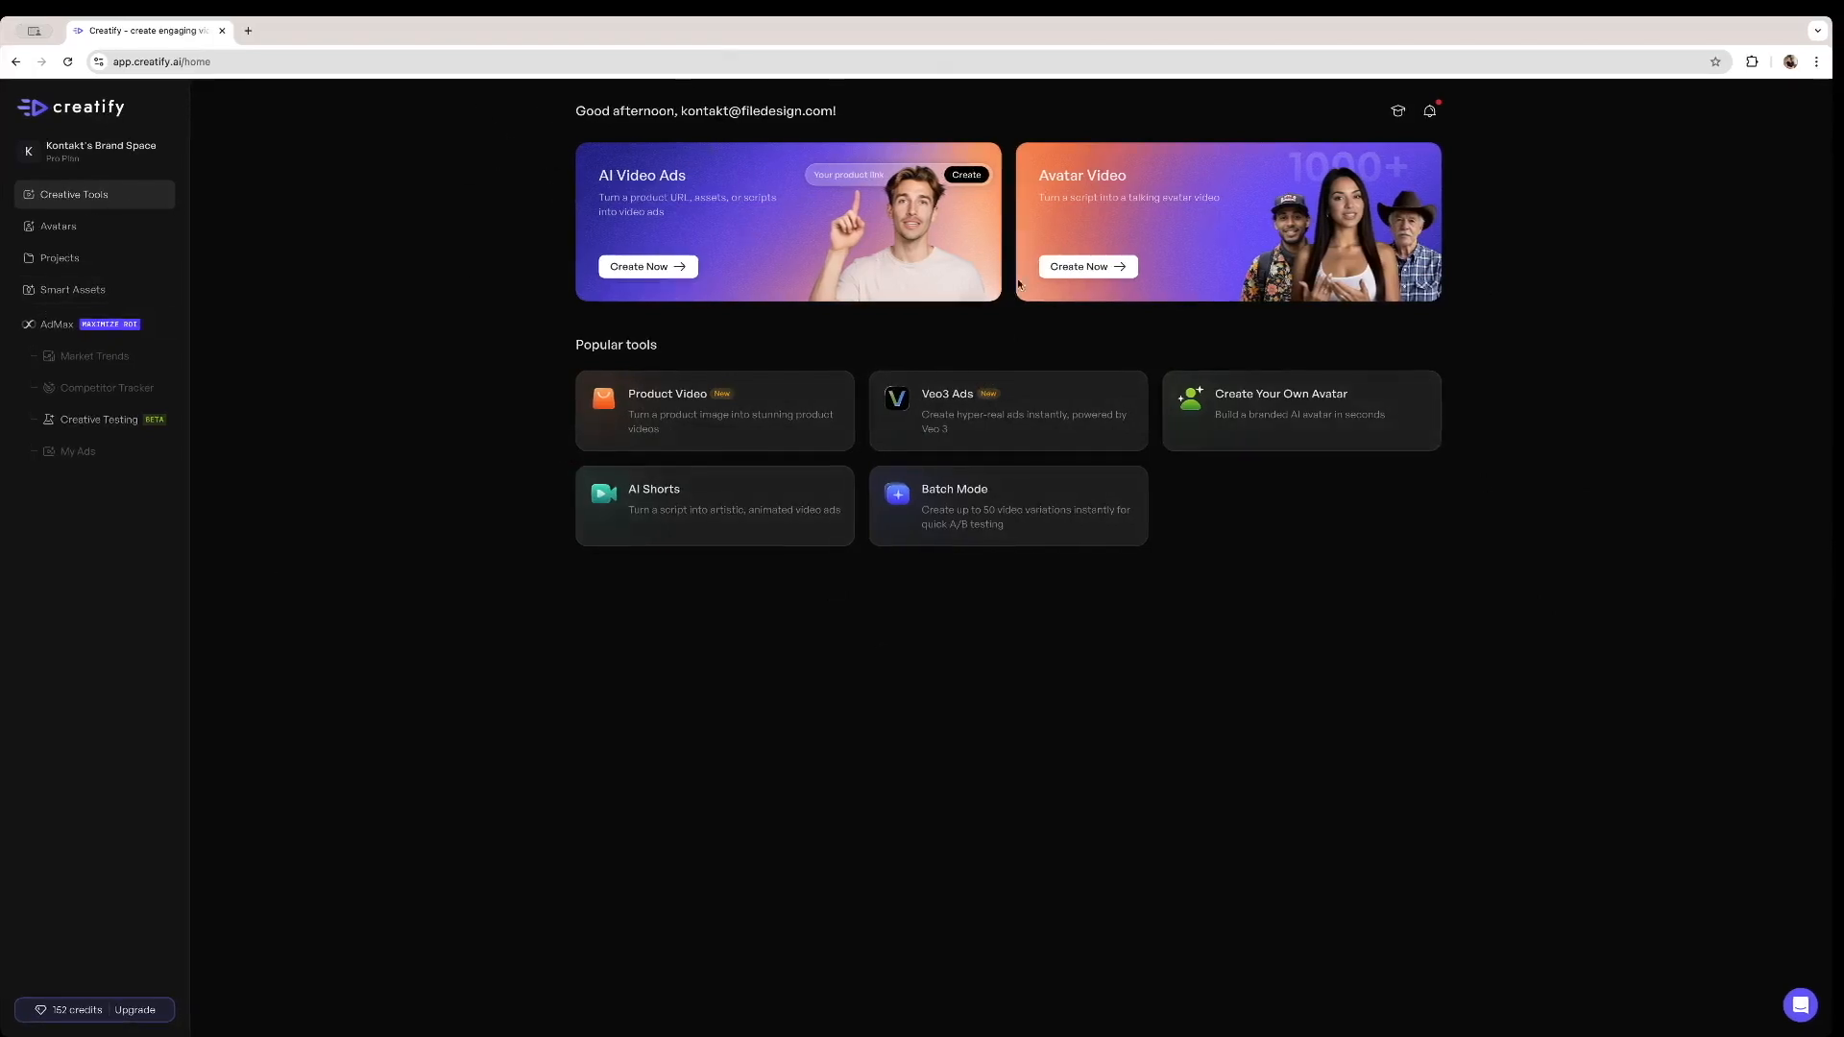
View the project list briefly, return to the home page and open the AI Shorts tool
{"action": "left_click", "coordinate": [61, 257]}
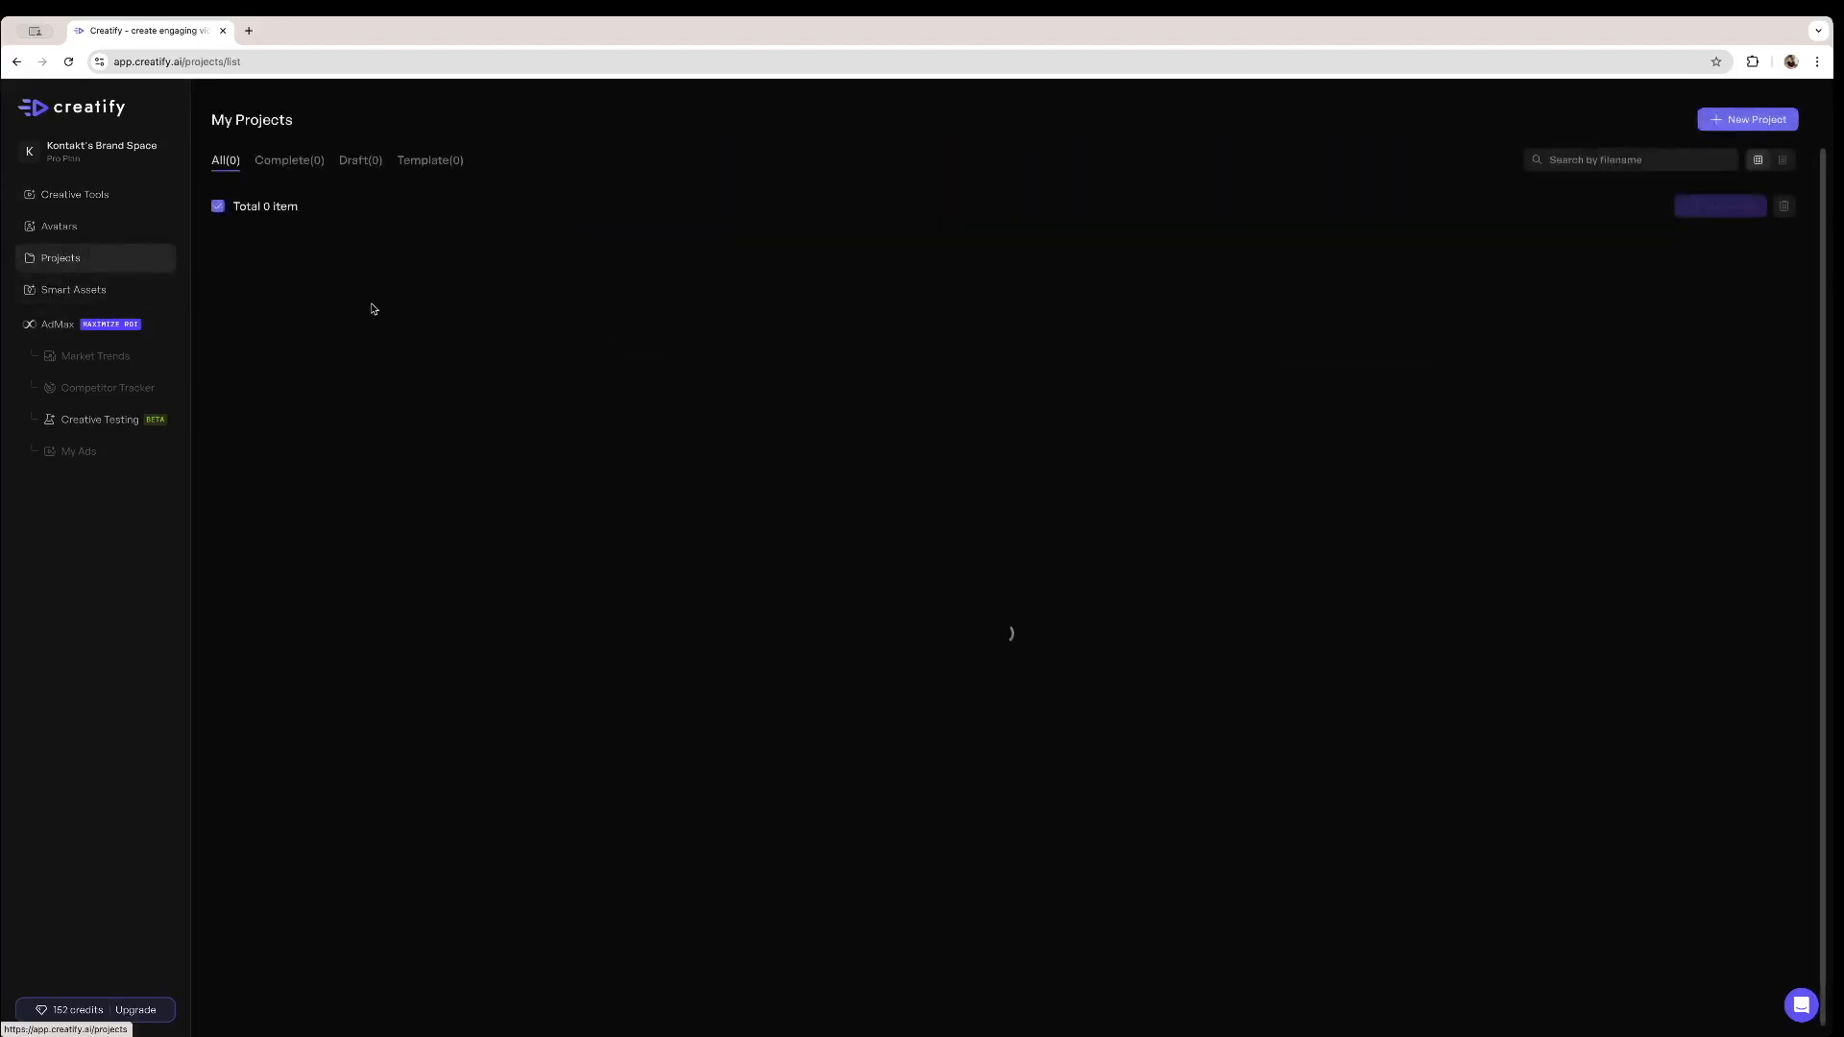
{"action": "left_click", "coordinate": [16, 62]}
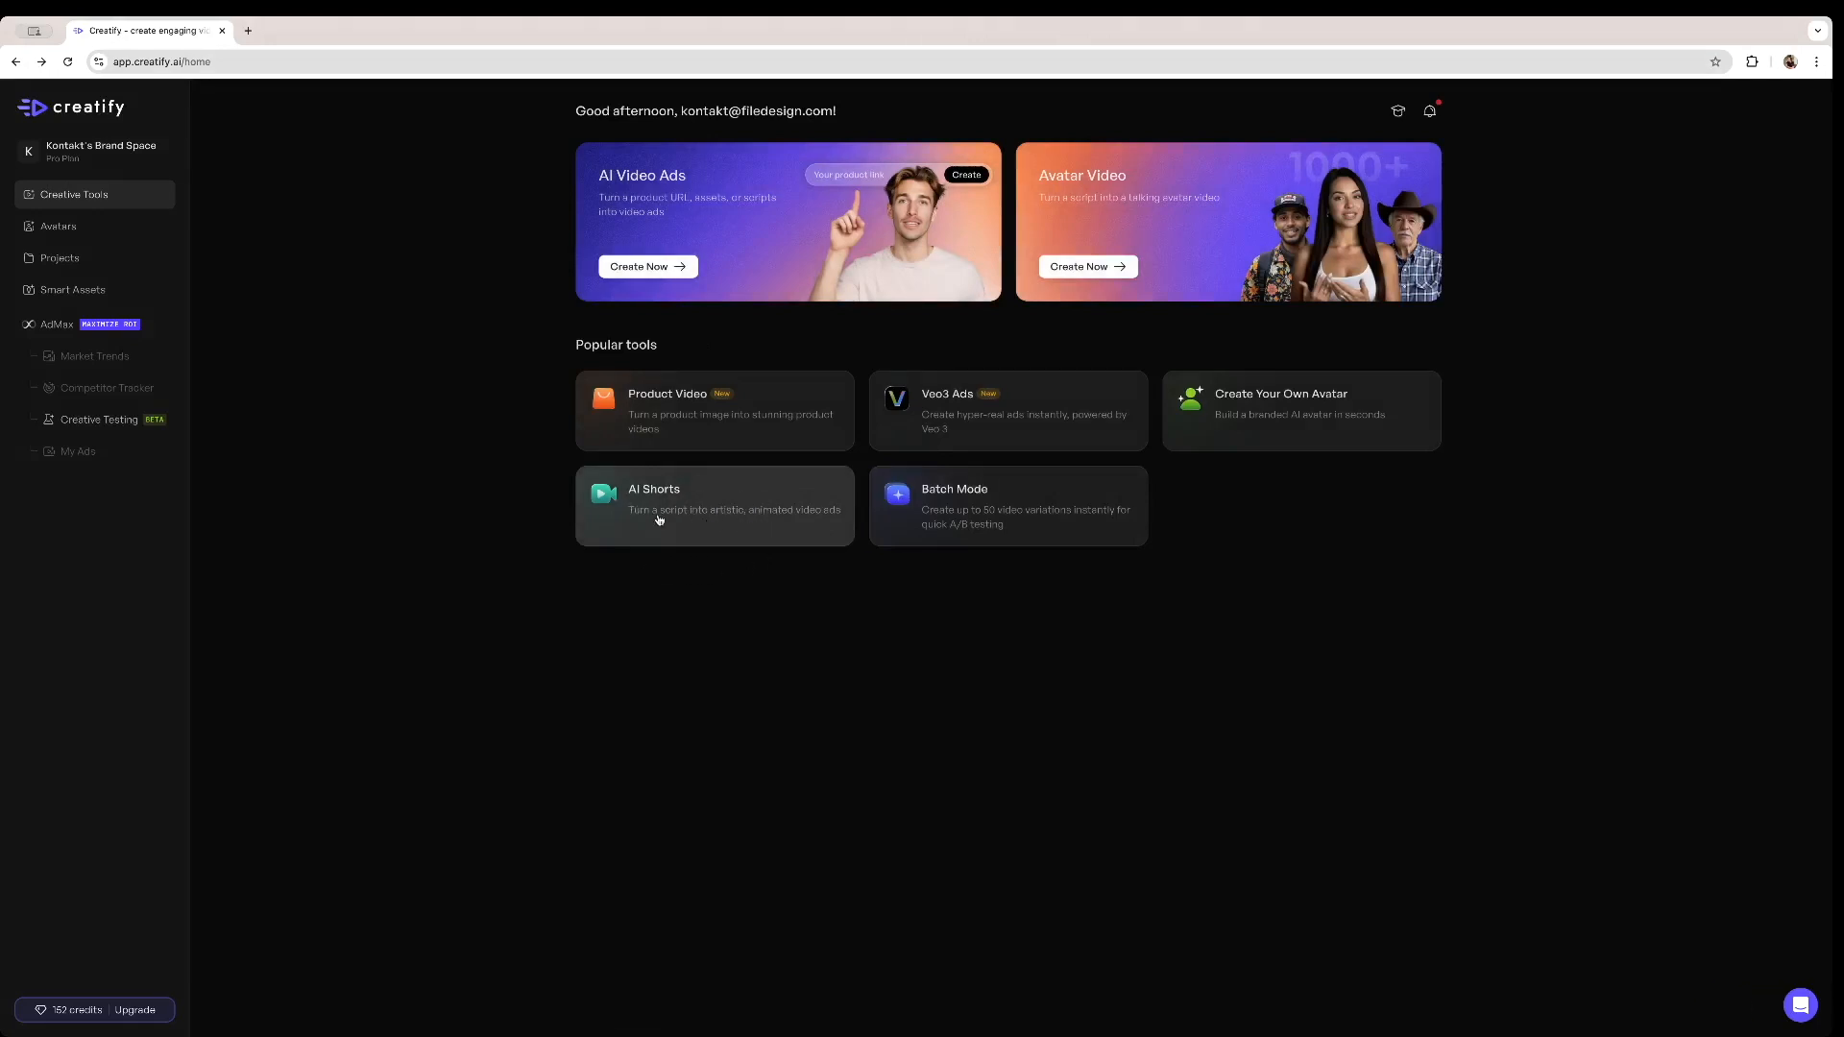
{"action": "left_click", "coordinate": [781, 523]}
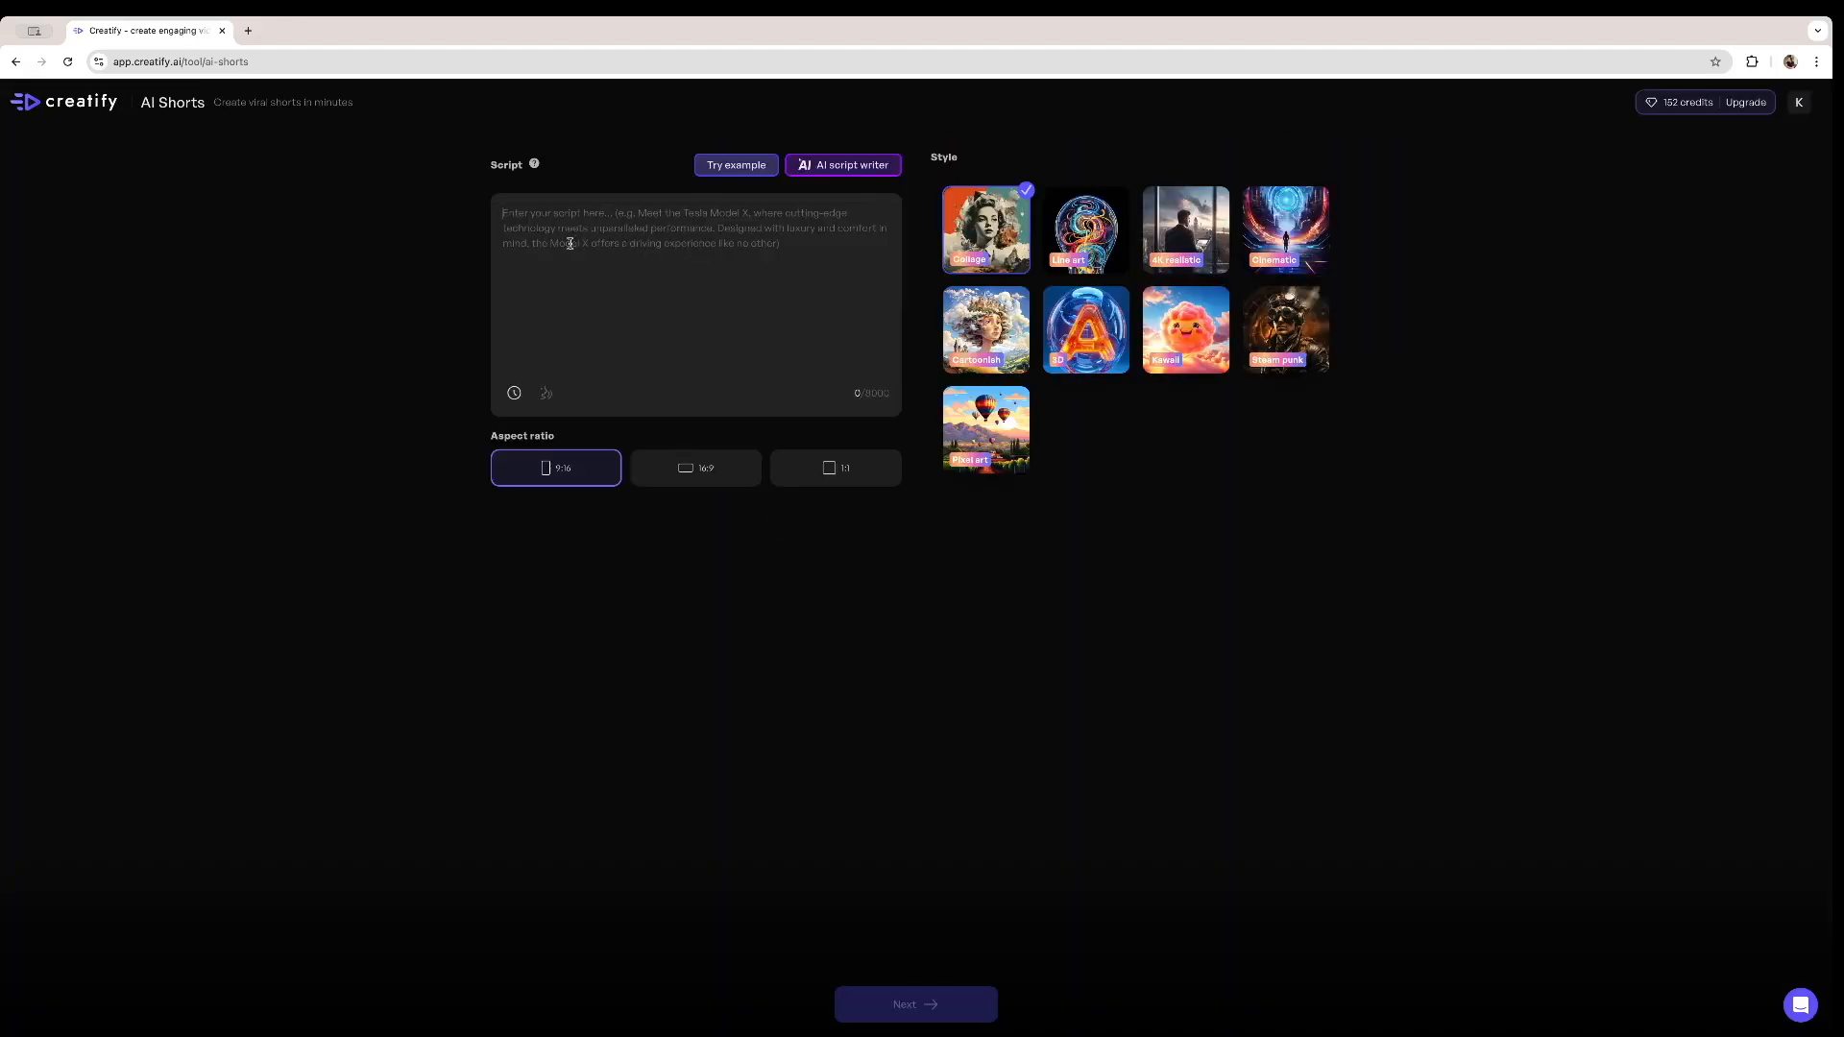
Fill the script with a ready-made example and cycle through several alternative samples
{"action": "left_click", "coordinate": [738, 169]}
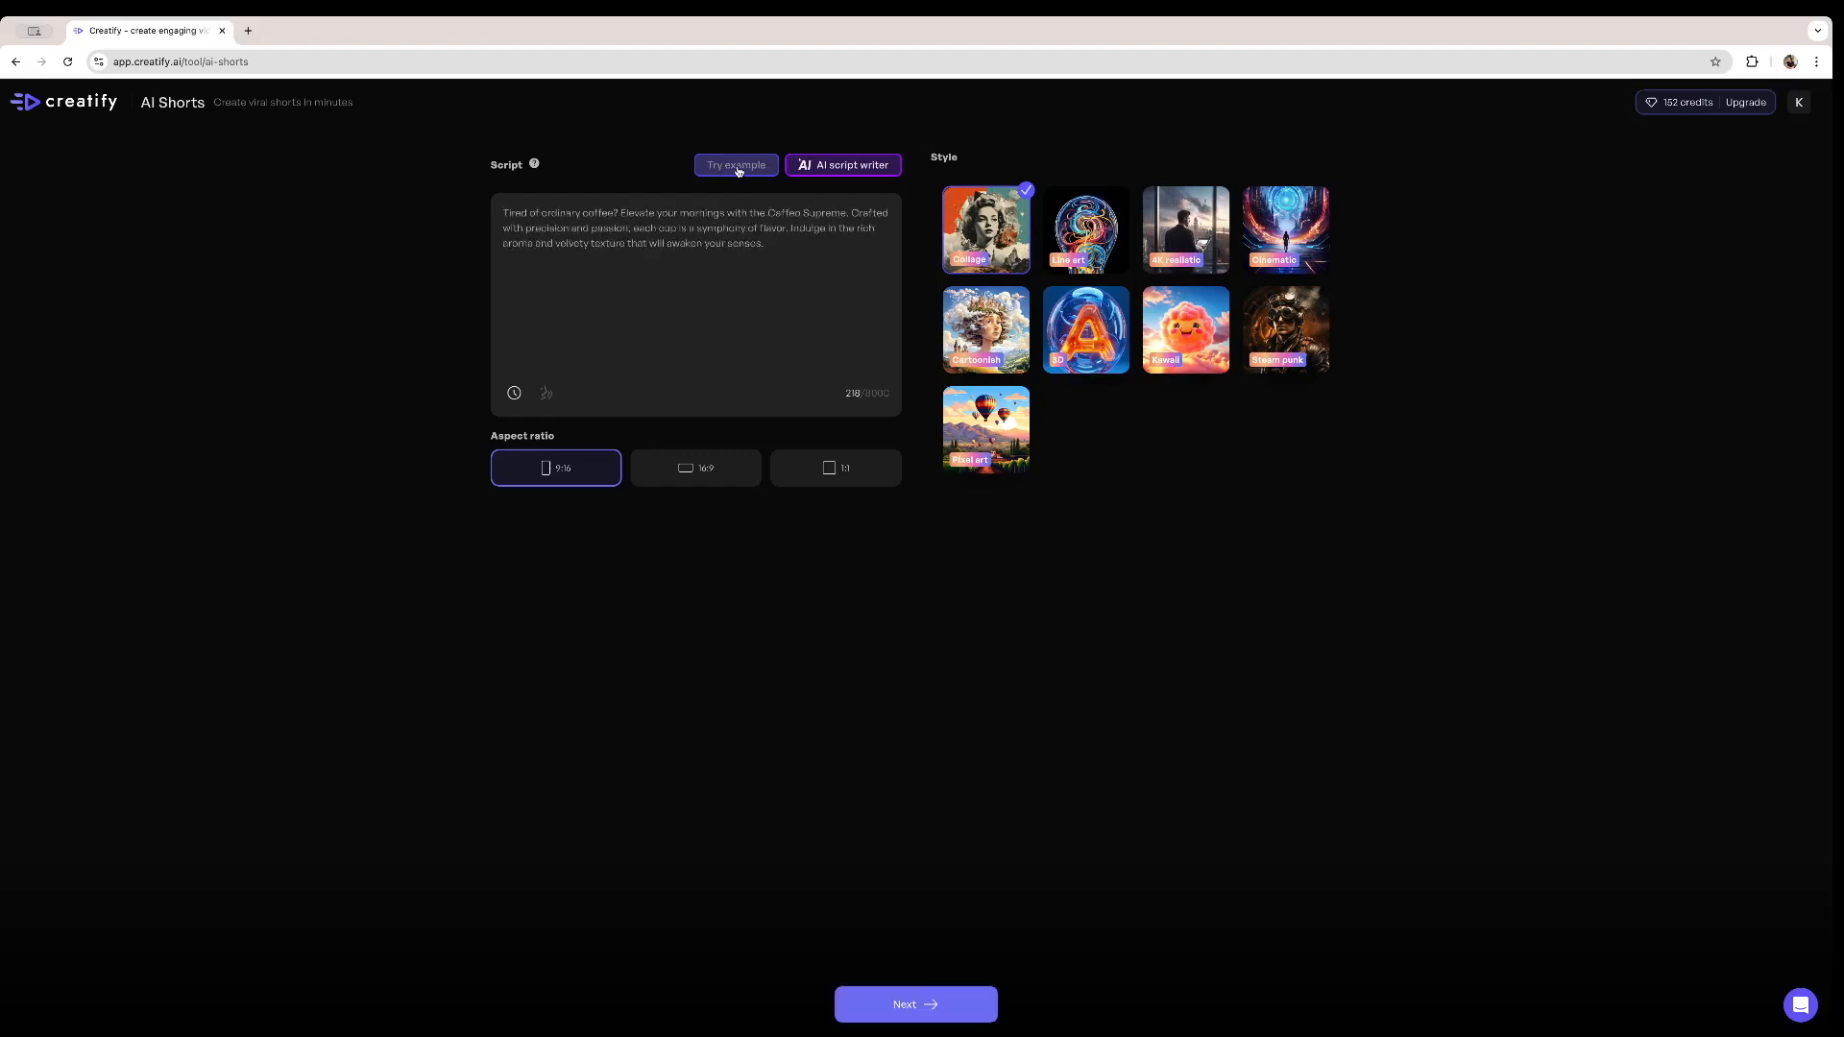
{"action": "left_click_drag", "start_coordinate": [786, 246], "coordinate": [507, 208]}
{"action": "left_click", "coordinate": [672, 265]}
{"action": "left_click", "coordinate": [738, 174]}
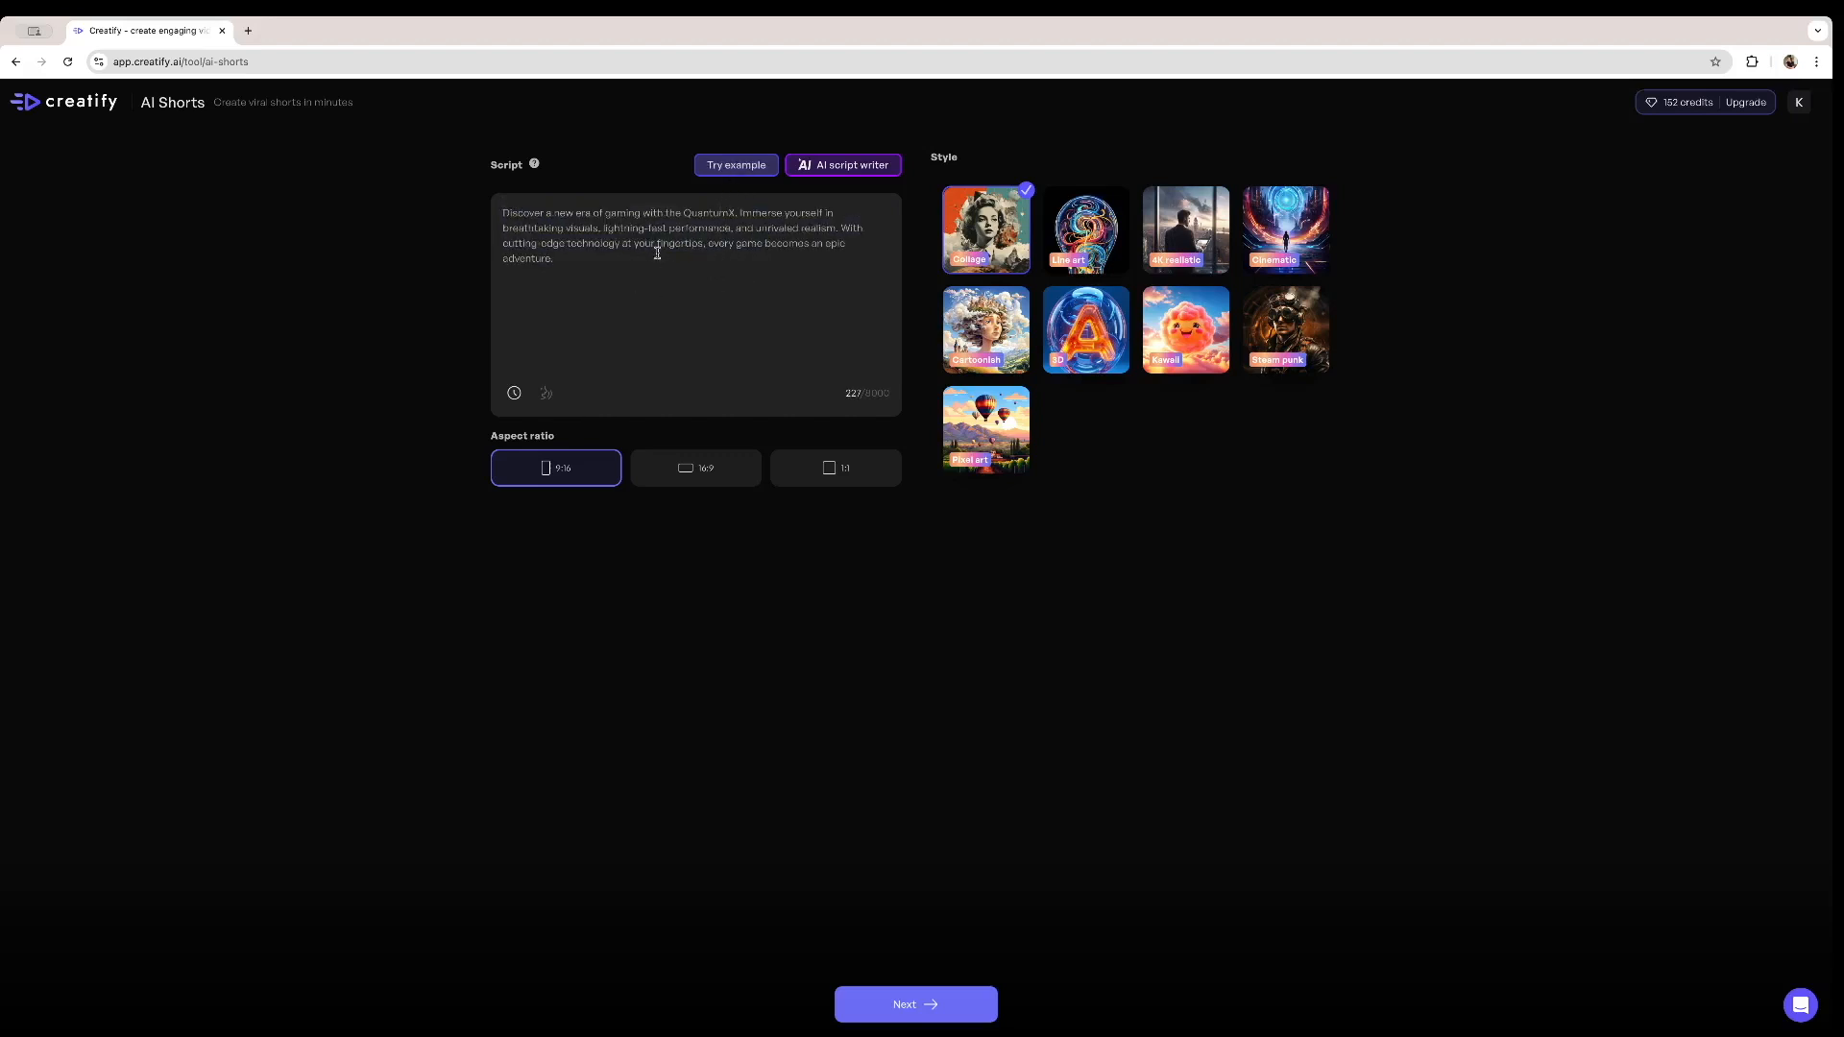
{"action": "left_click", "coordinate": [747, 173]}
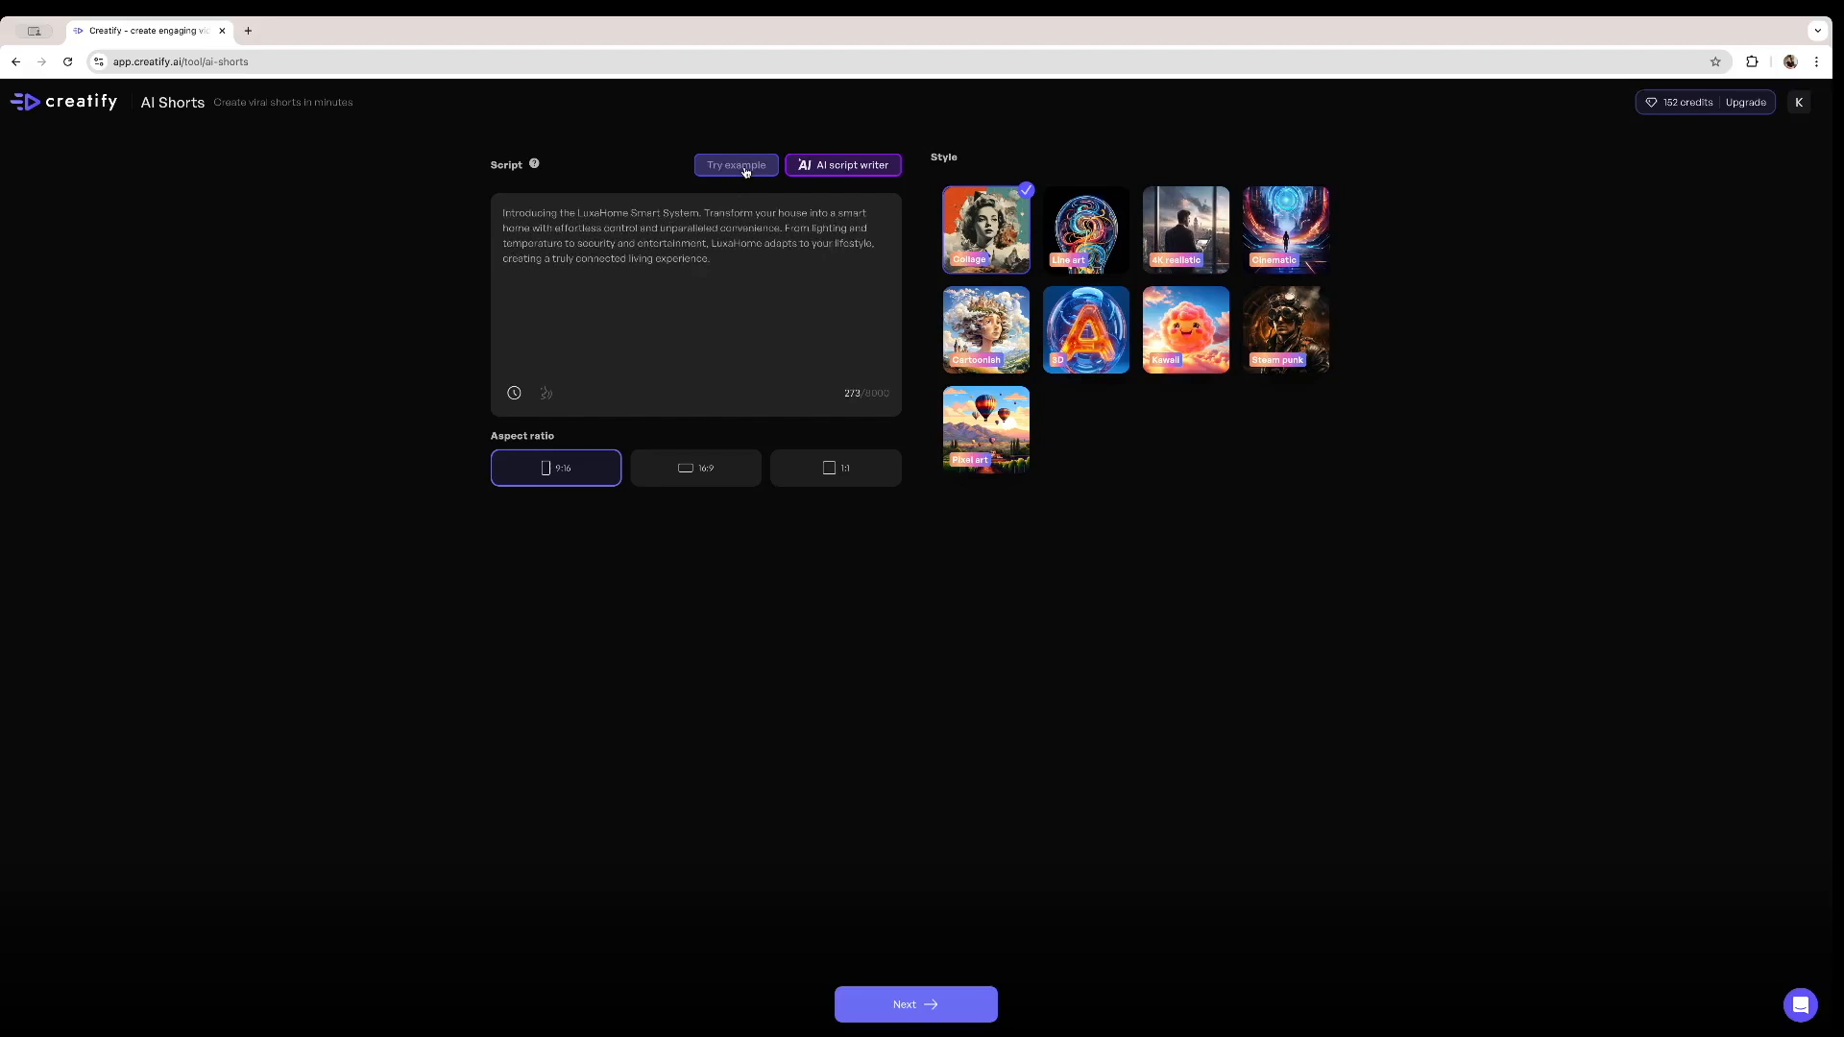
{"action": "left_click", "coordinate": [747, 172]}
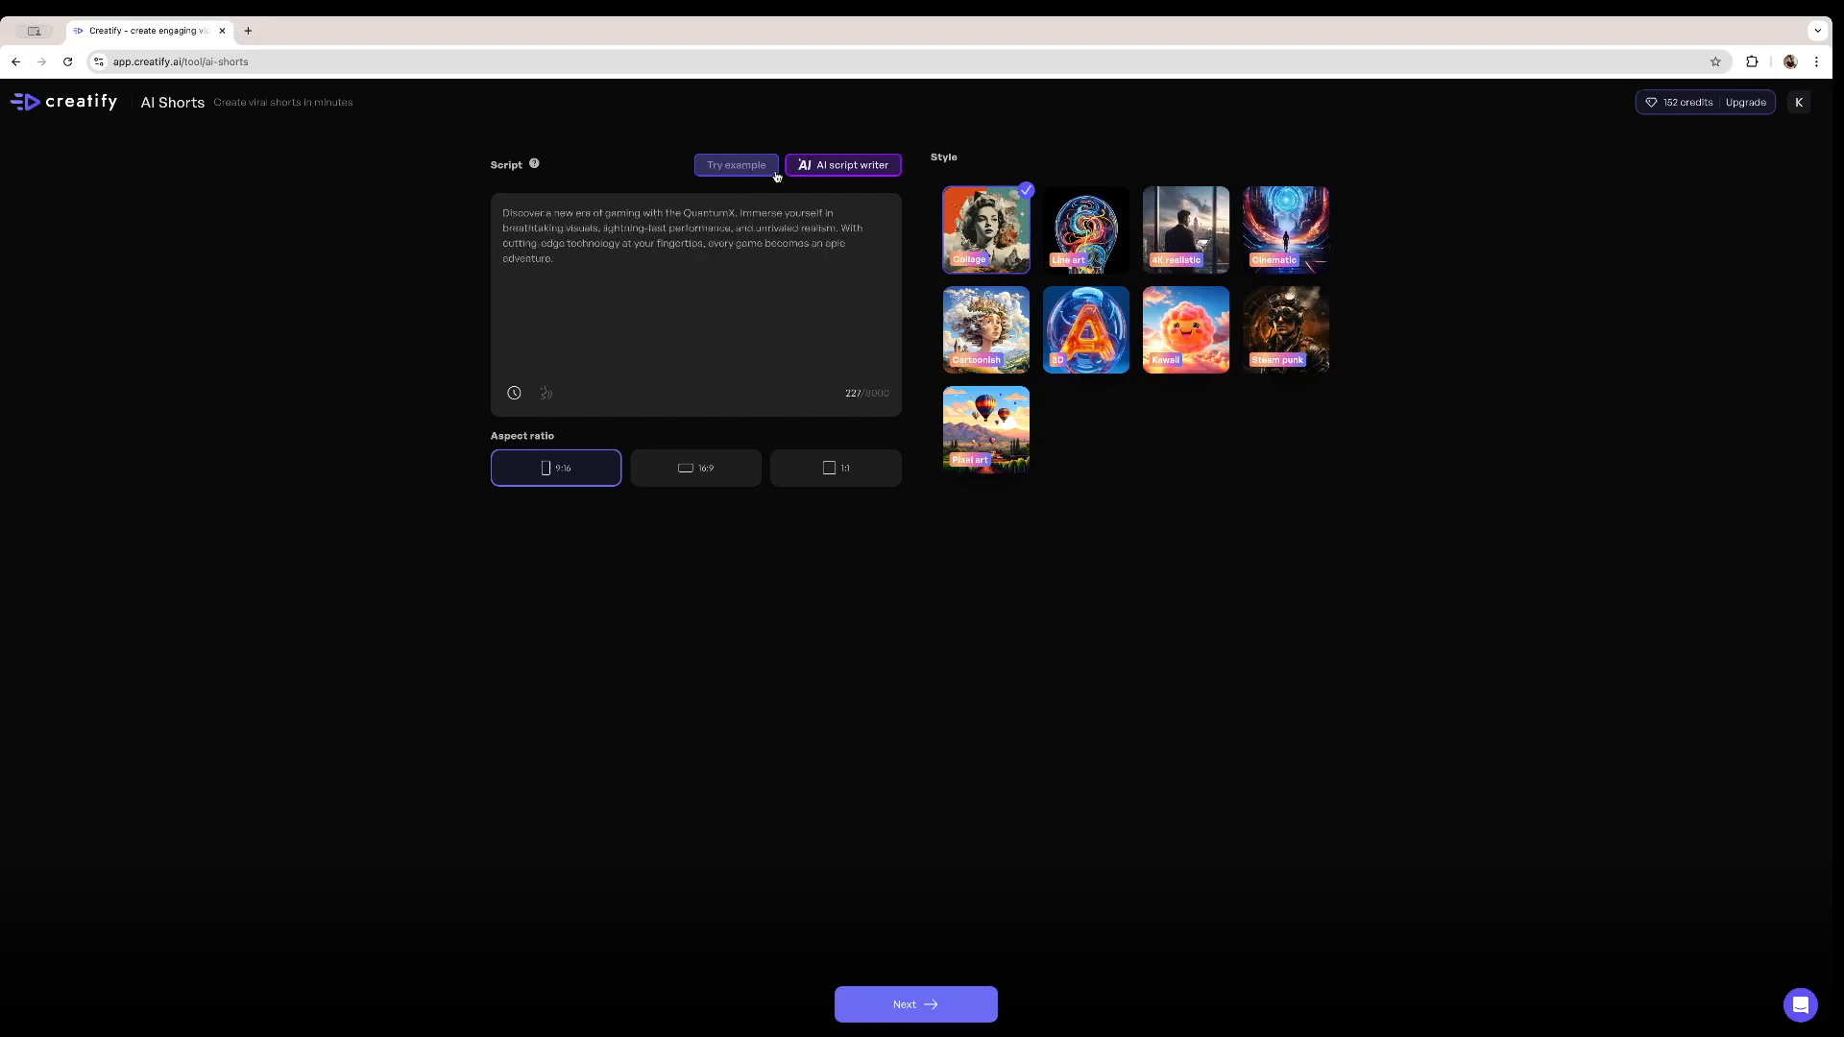
Generate a Storytelling script with the AI script writer from the prompt "Write a script about a vacuum cleaner" and review its text
{"action": "left_click", "coordinate": [836, 169]}
{"action": "left_click", "coordinate": [773, 518]}
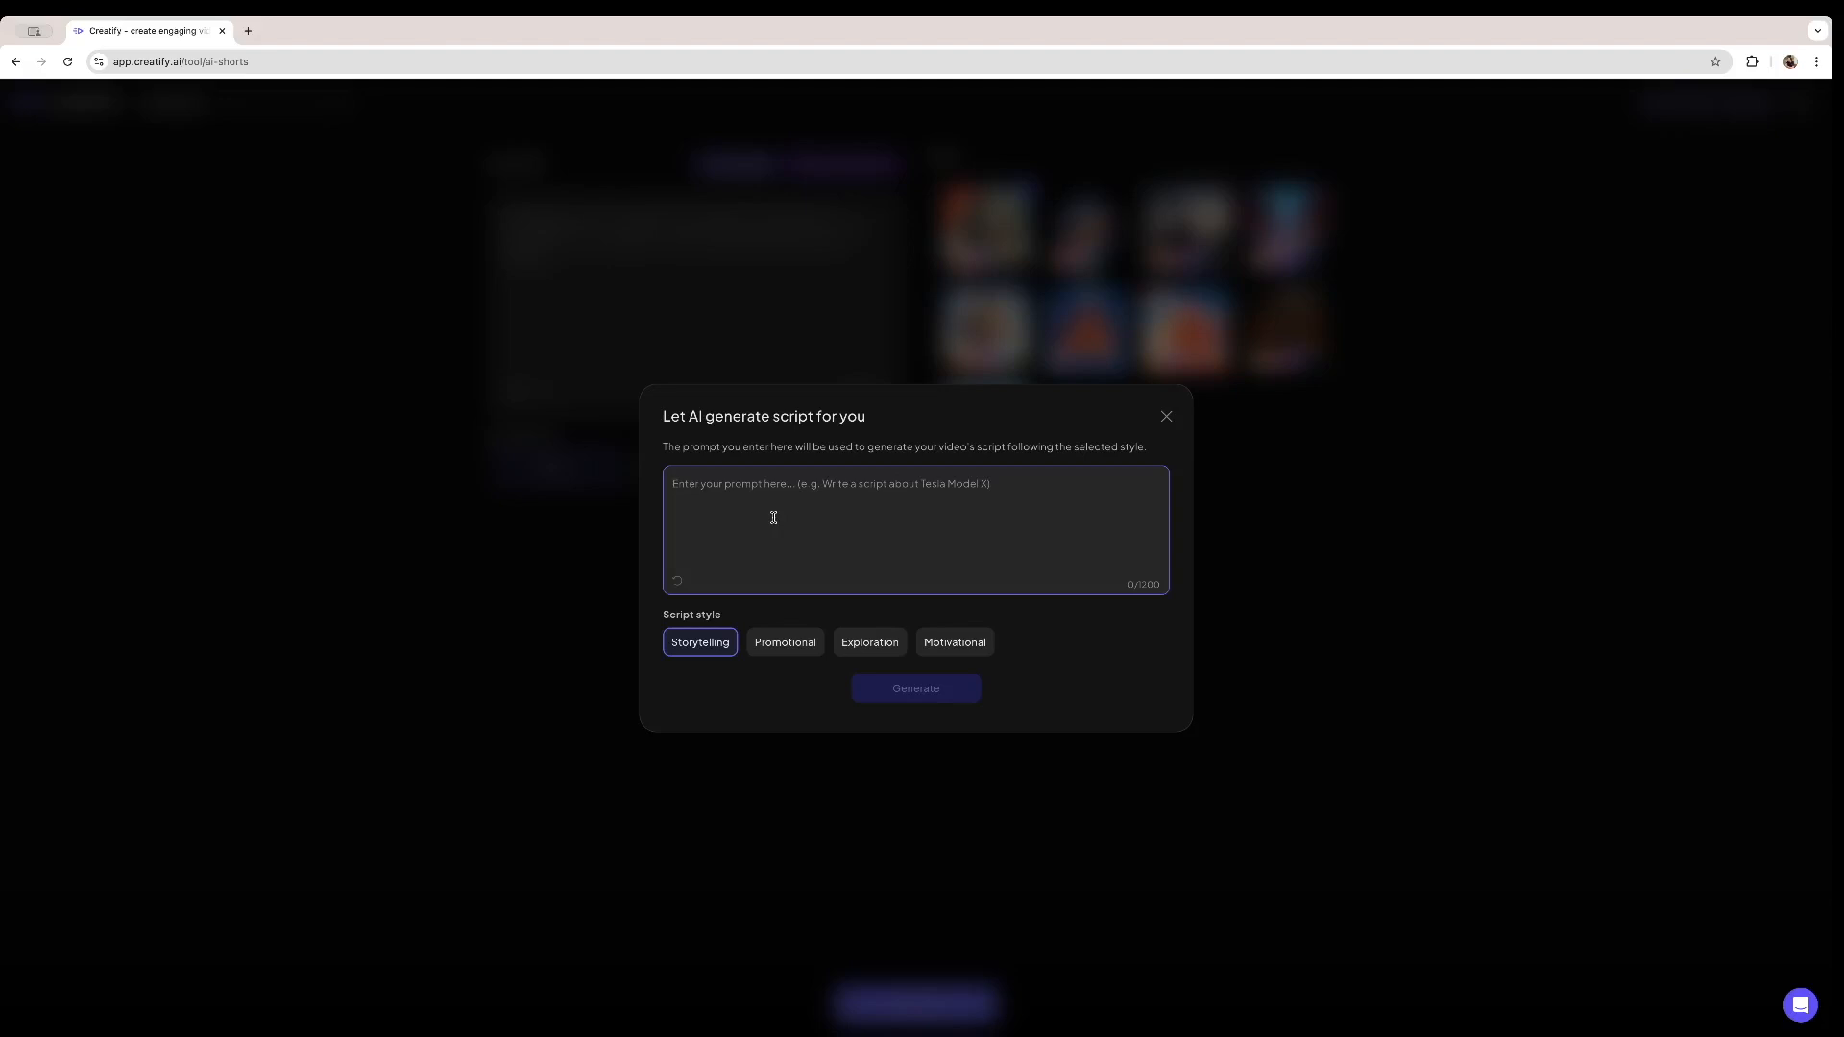
{"action": "type", "text": "Write a script about a vacuum cleaner"}
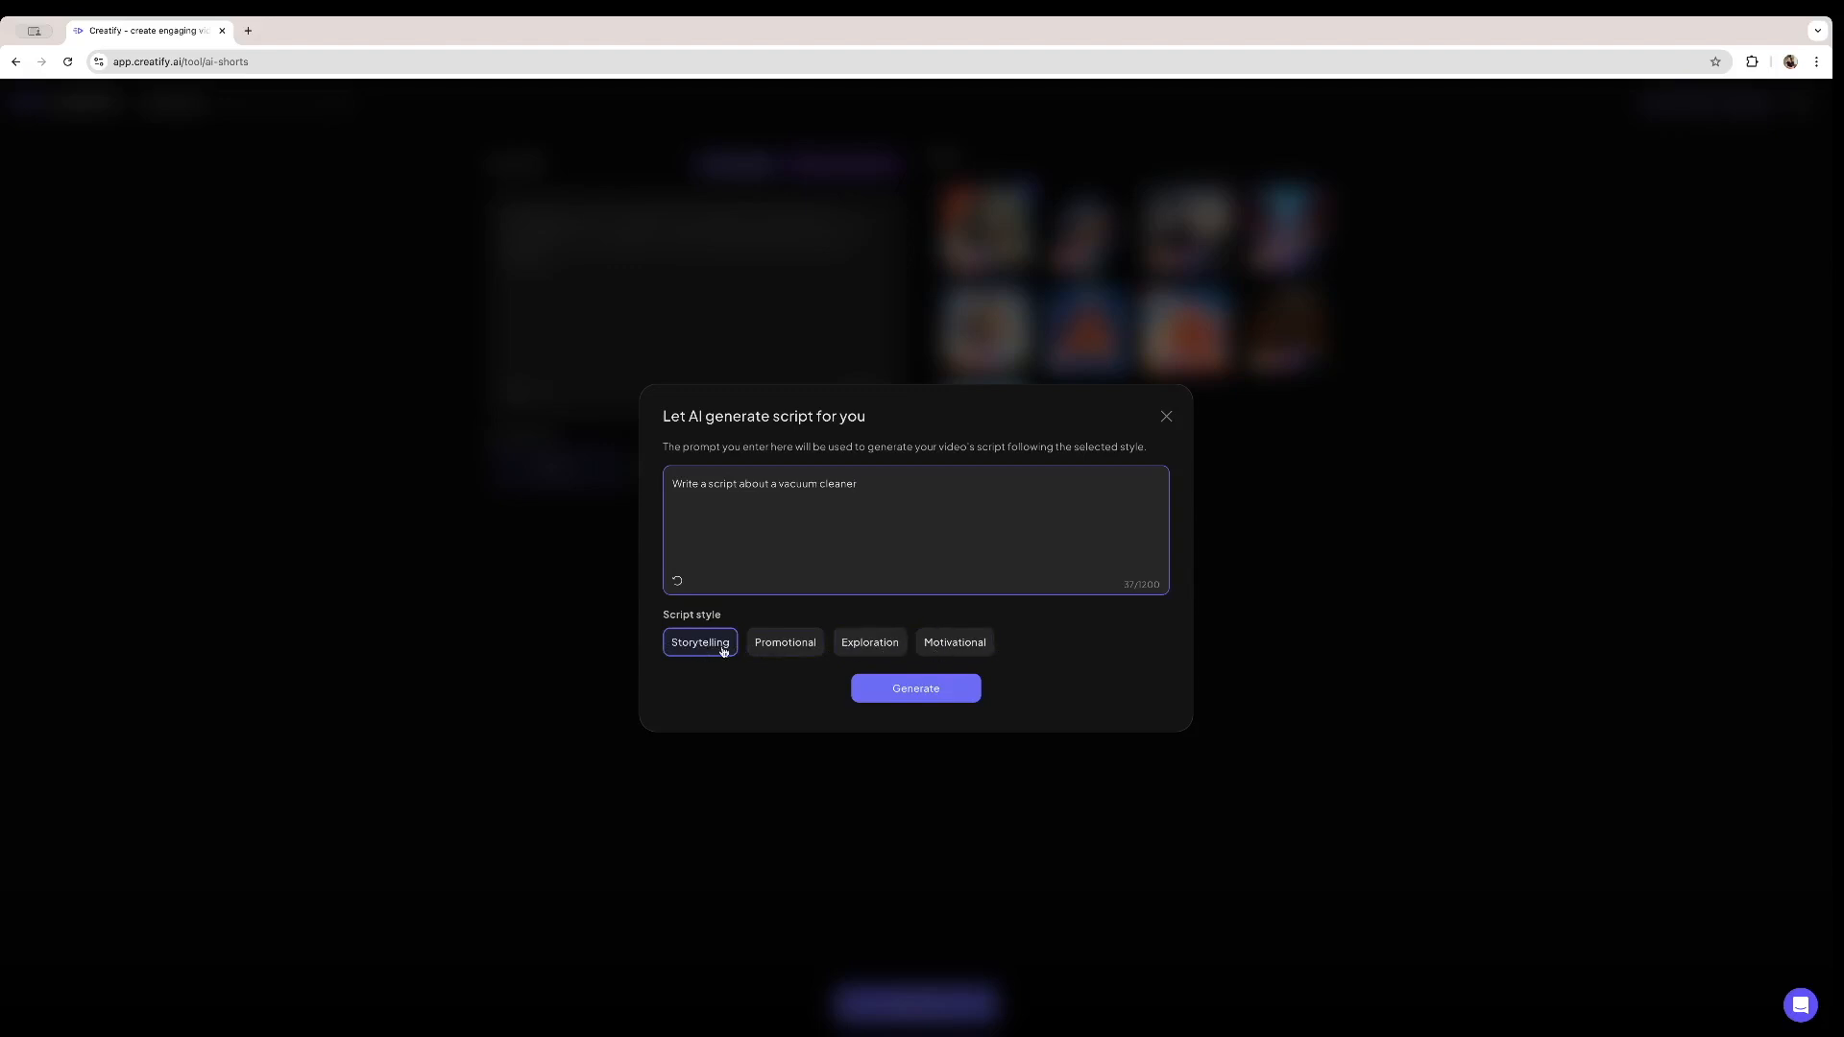
{"action": "left_click", "coordinate": [898, 690]}
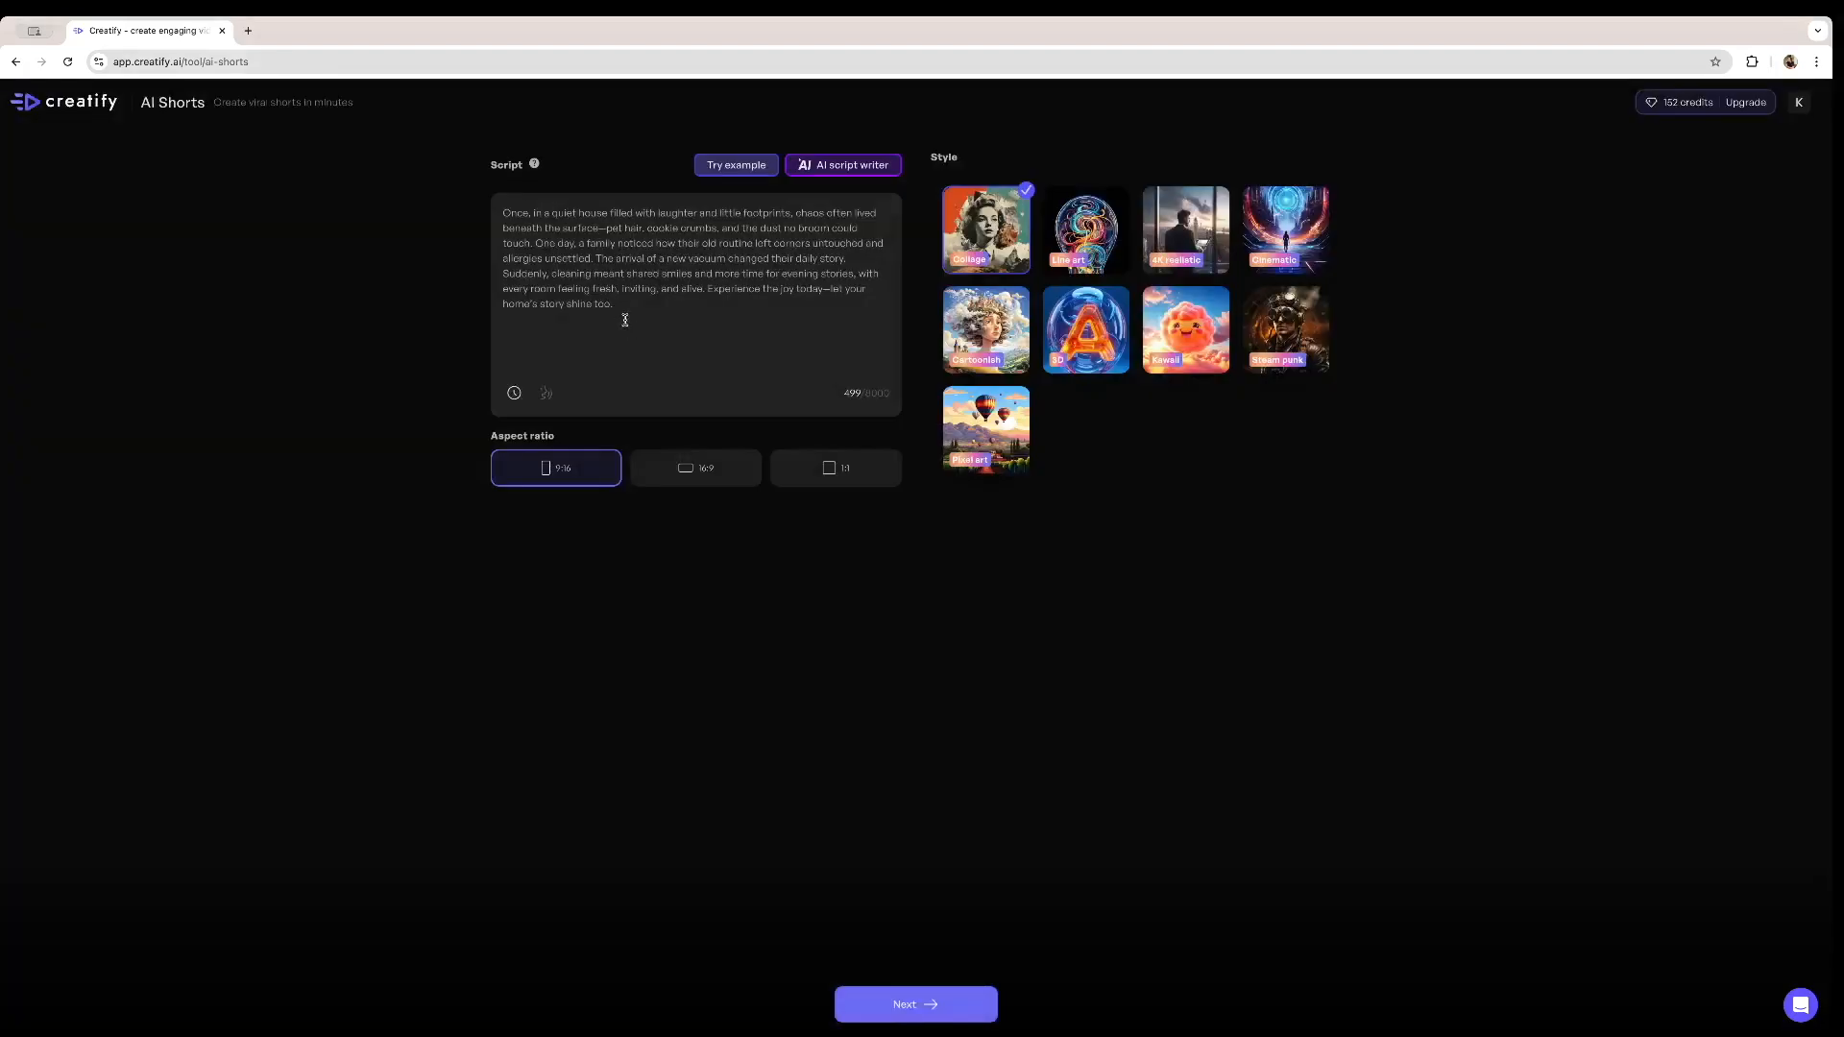
{"action": "left_click_drag", "start_coordinate": [630, 306], "coordinate": [474, 202]}
{"action": "left_click", "coordinate": [636, 306]}
{"action": "key", "text": "ctrl+a"}
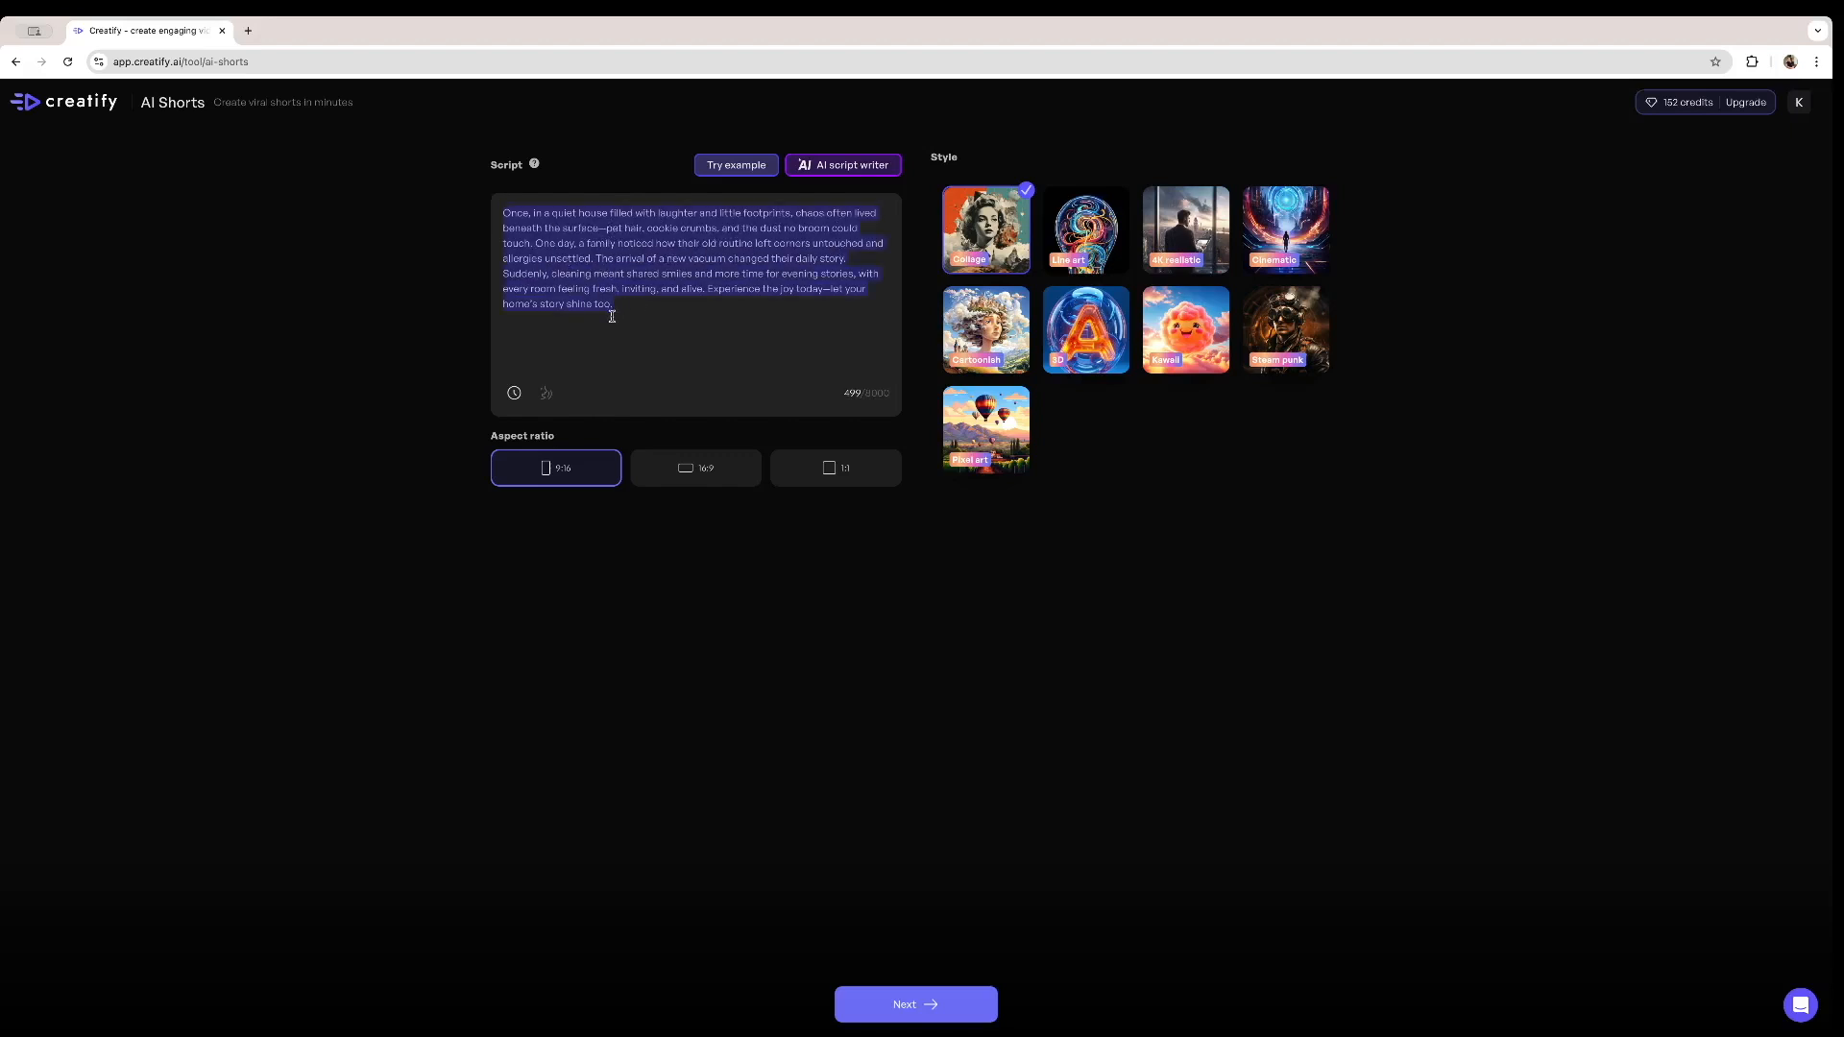
{"action": "left_click", "coordinate": [583, 288]}
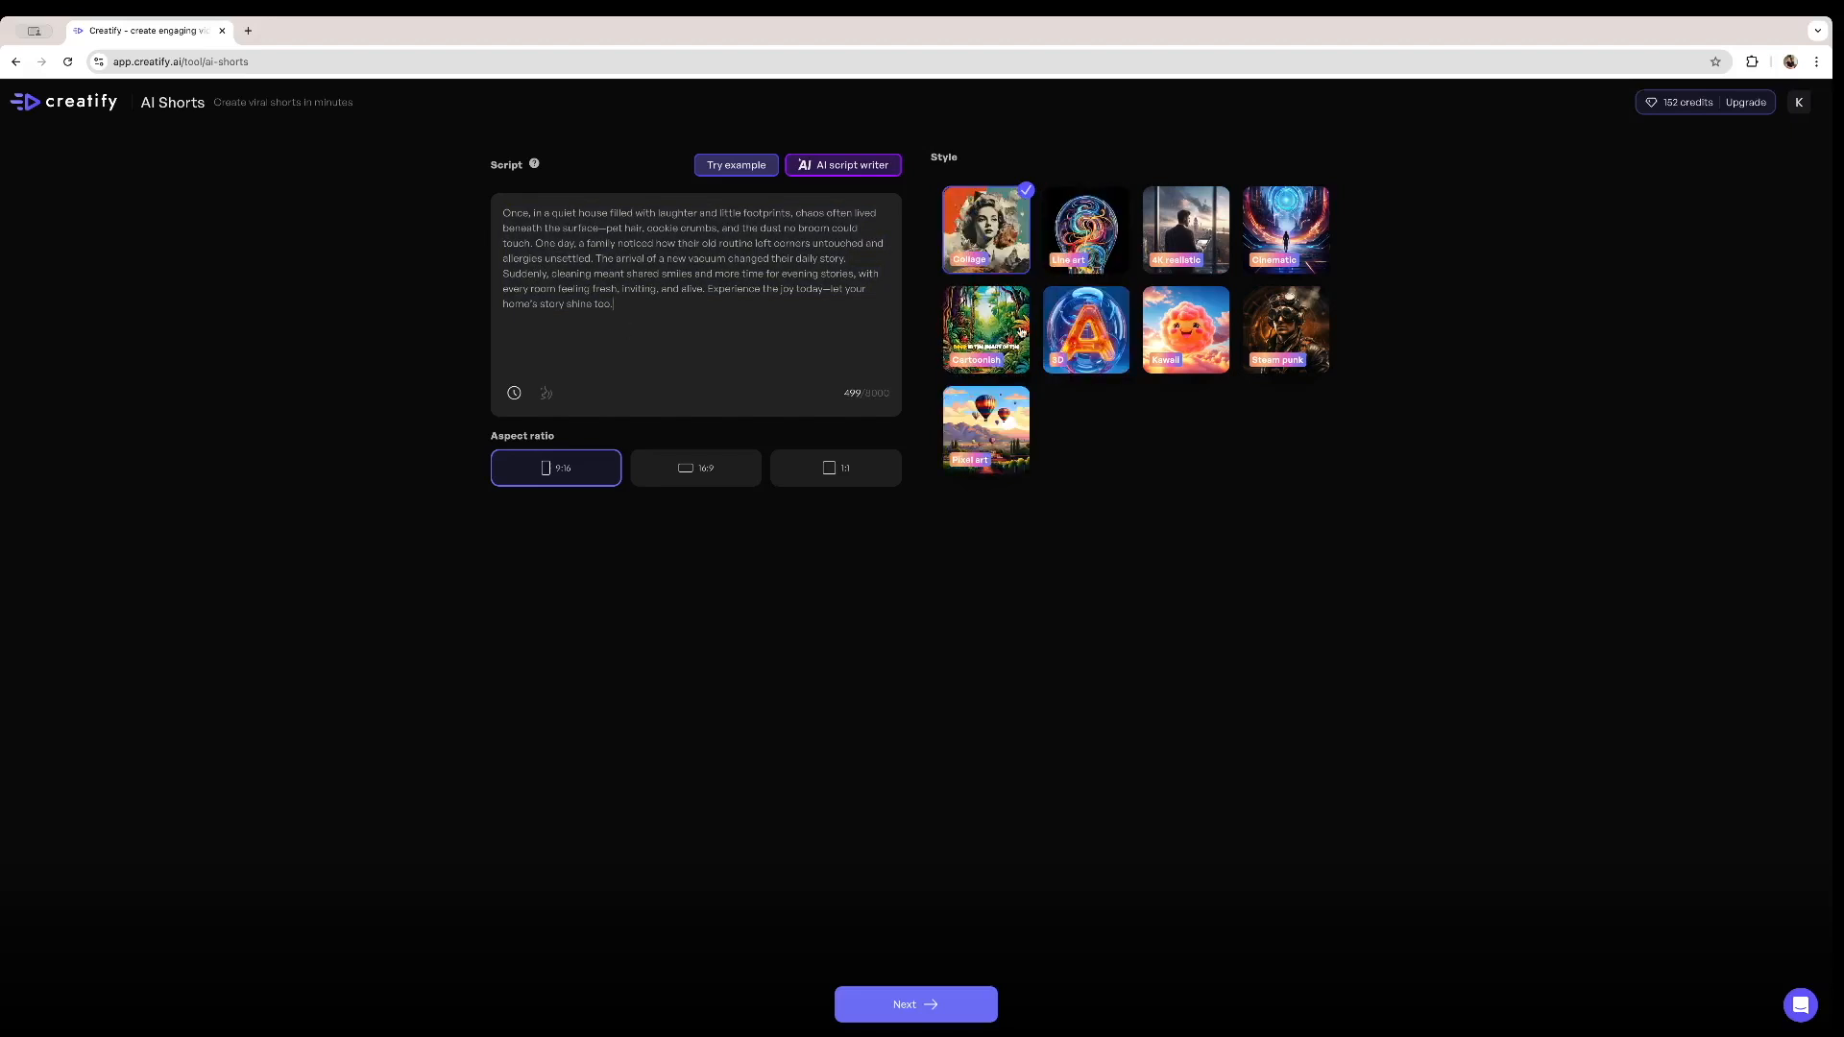
Generate and play a preview of the vacuum cleaner short in the Cartoonish style with a 9:16 aspect ratio
{"action": "left_click", "coordinate": [995, 336]}
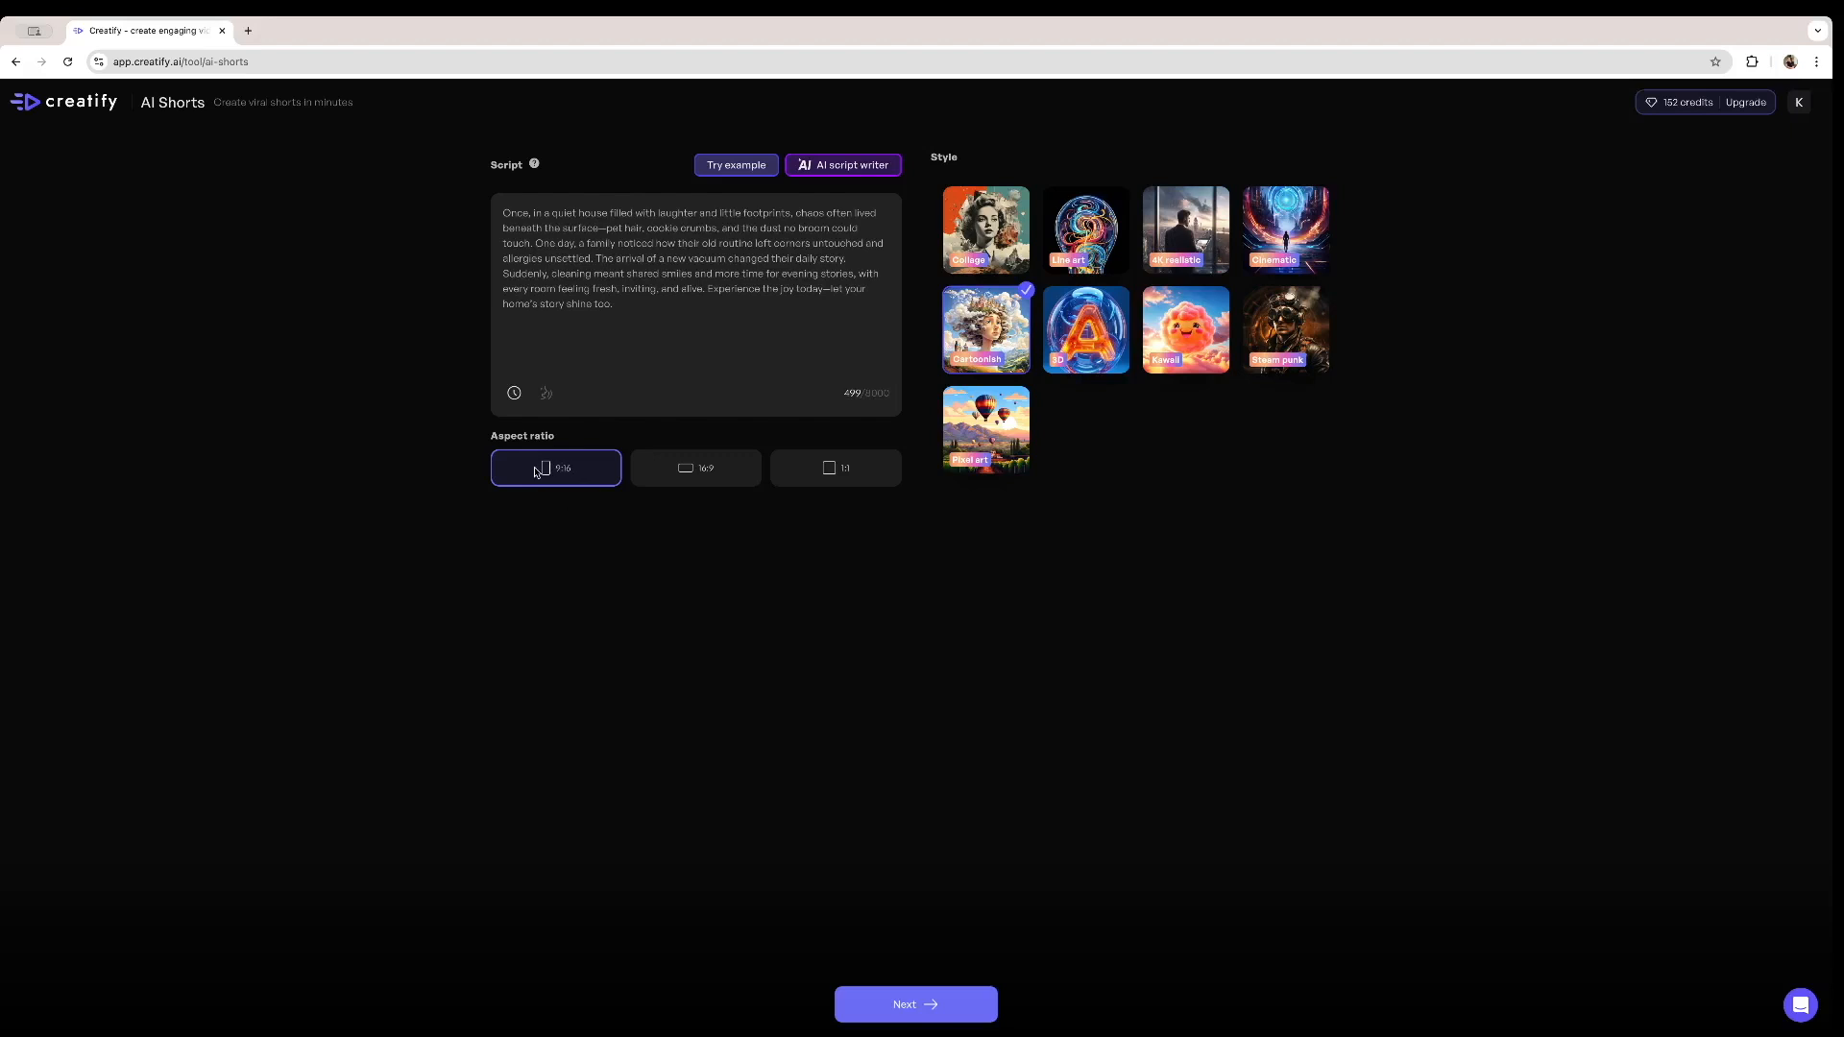
{"action": "left_click", "coordinate": [701, 466]}
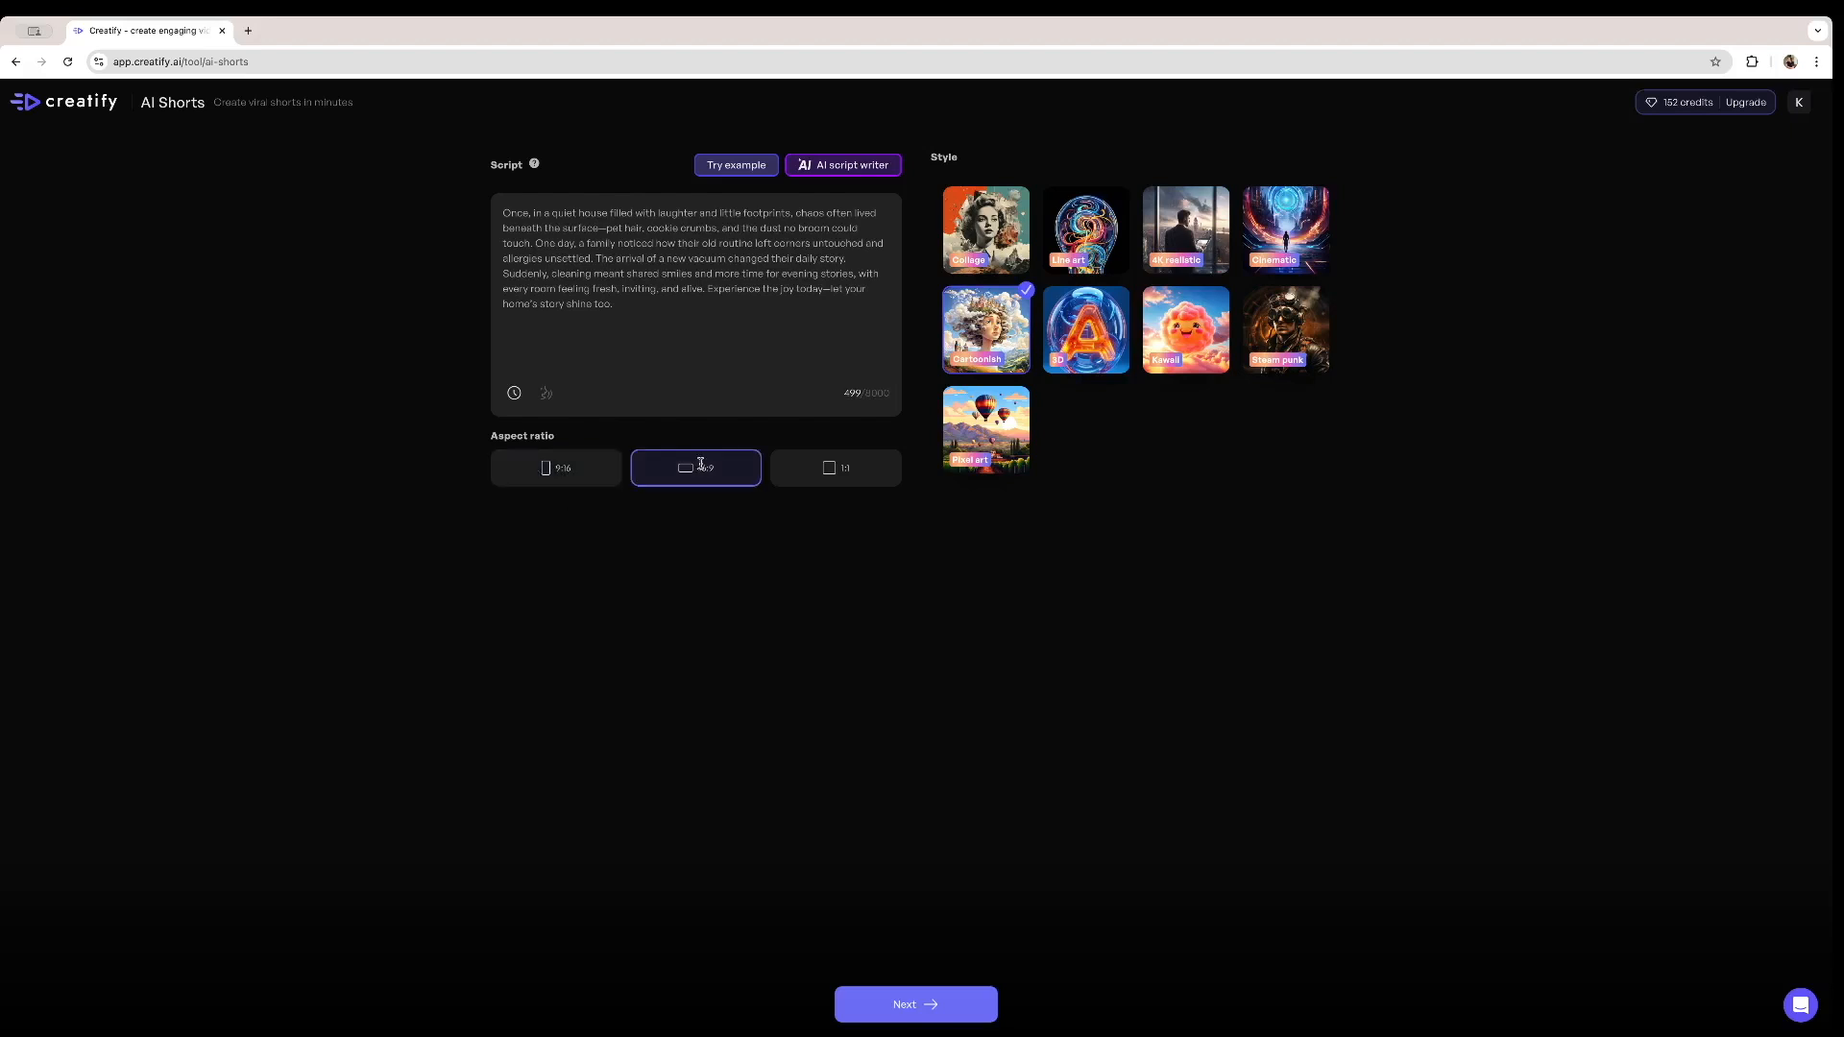
{"action": "left_click", "coordinate": [838, 472]}
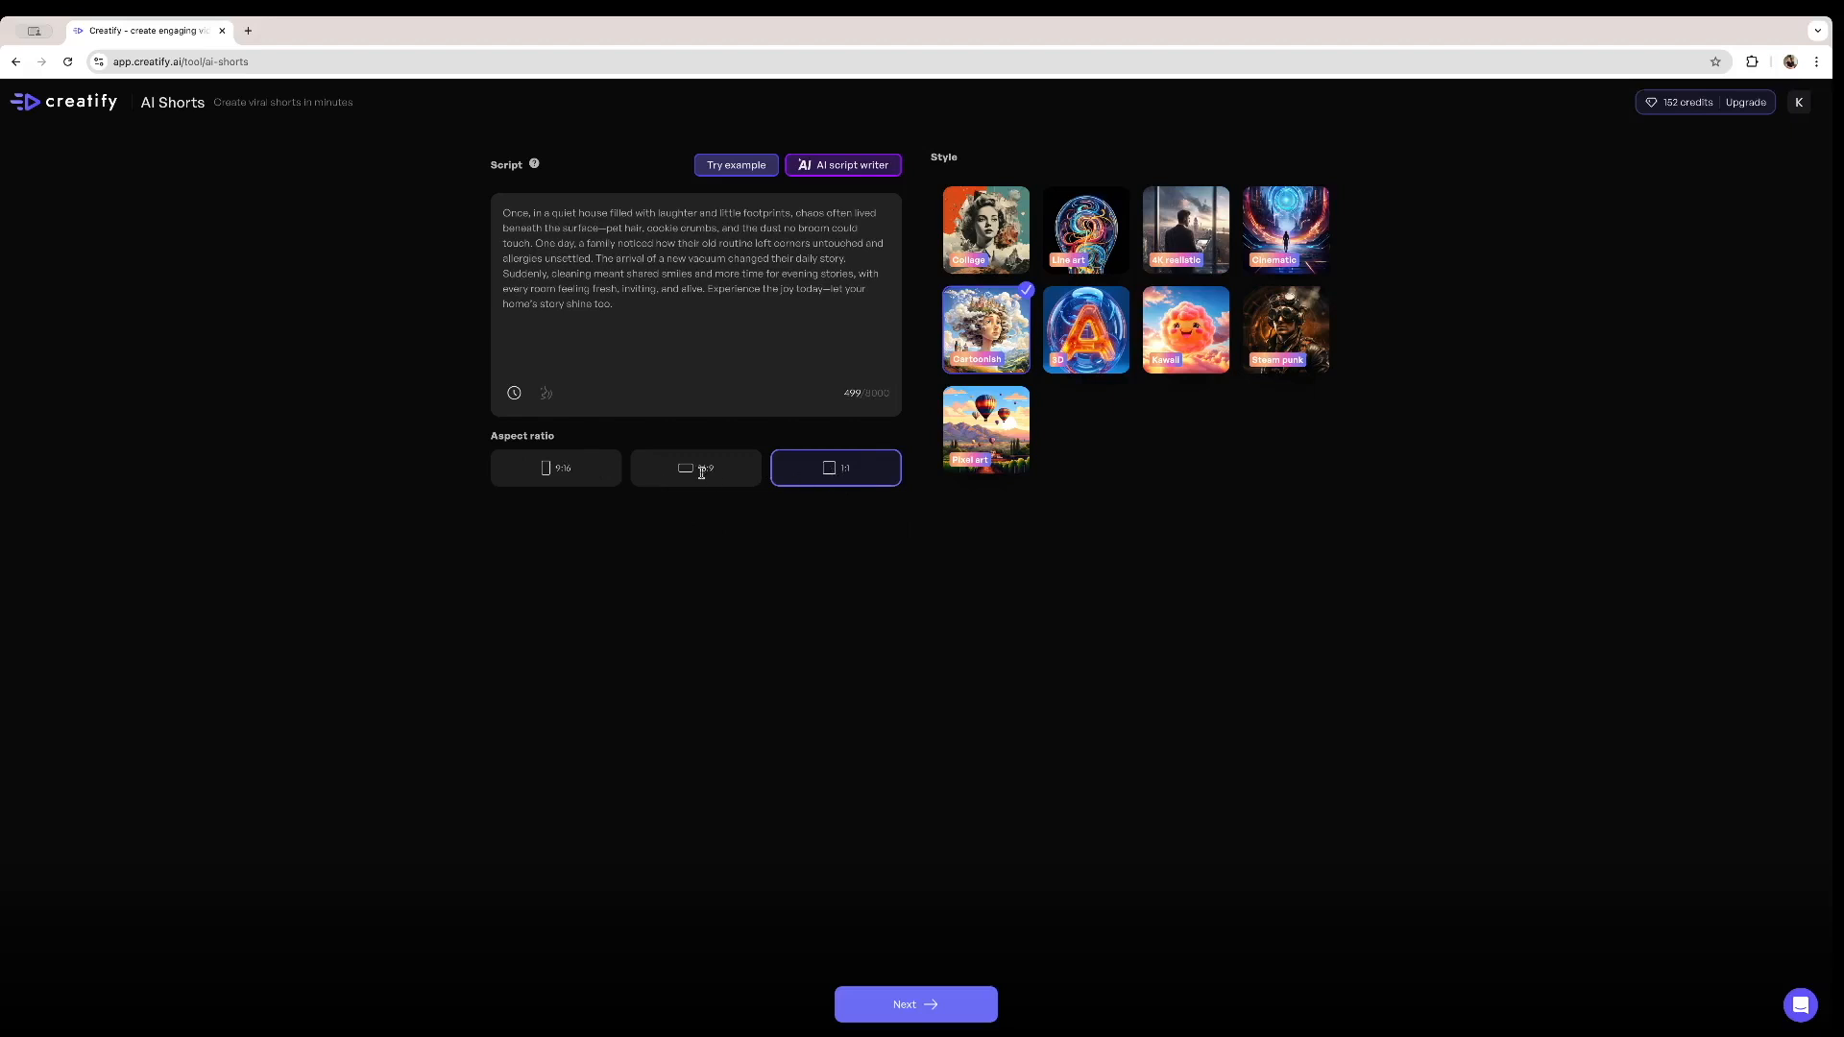
{"action": "left_click", "coordinate": [575, 454]}
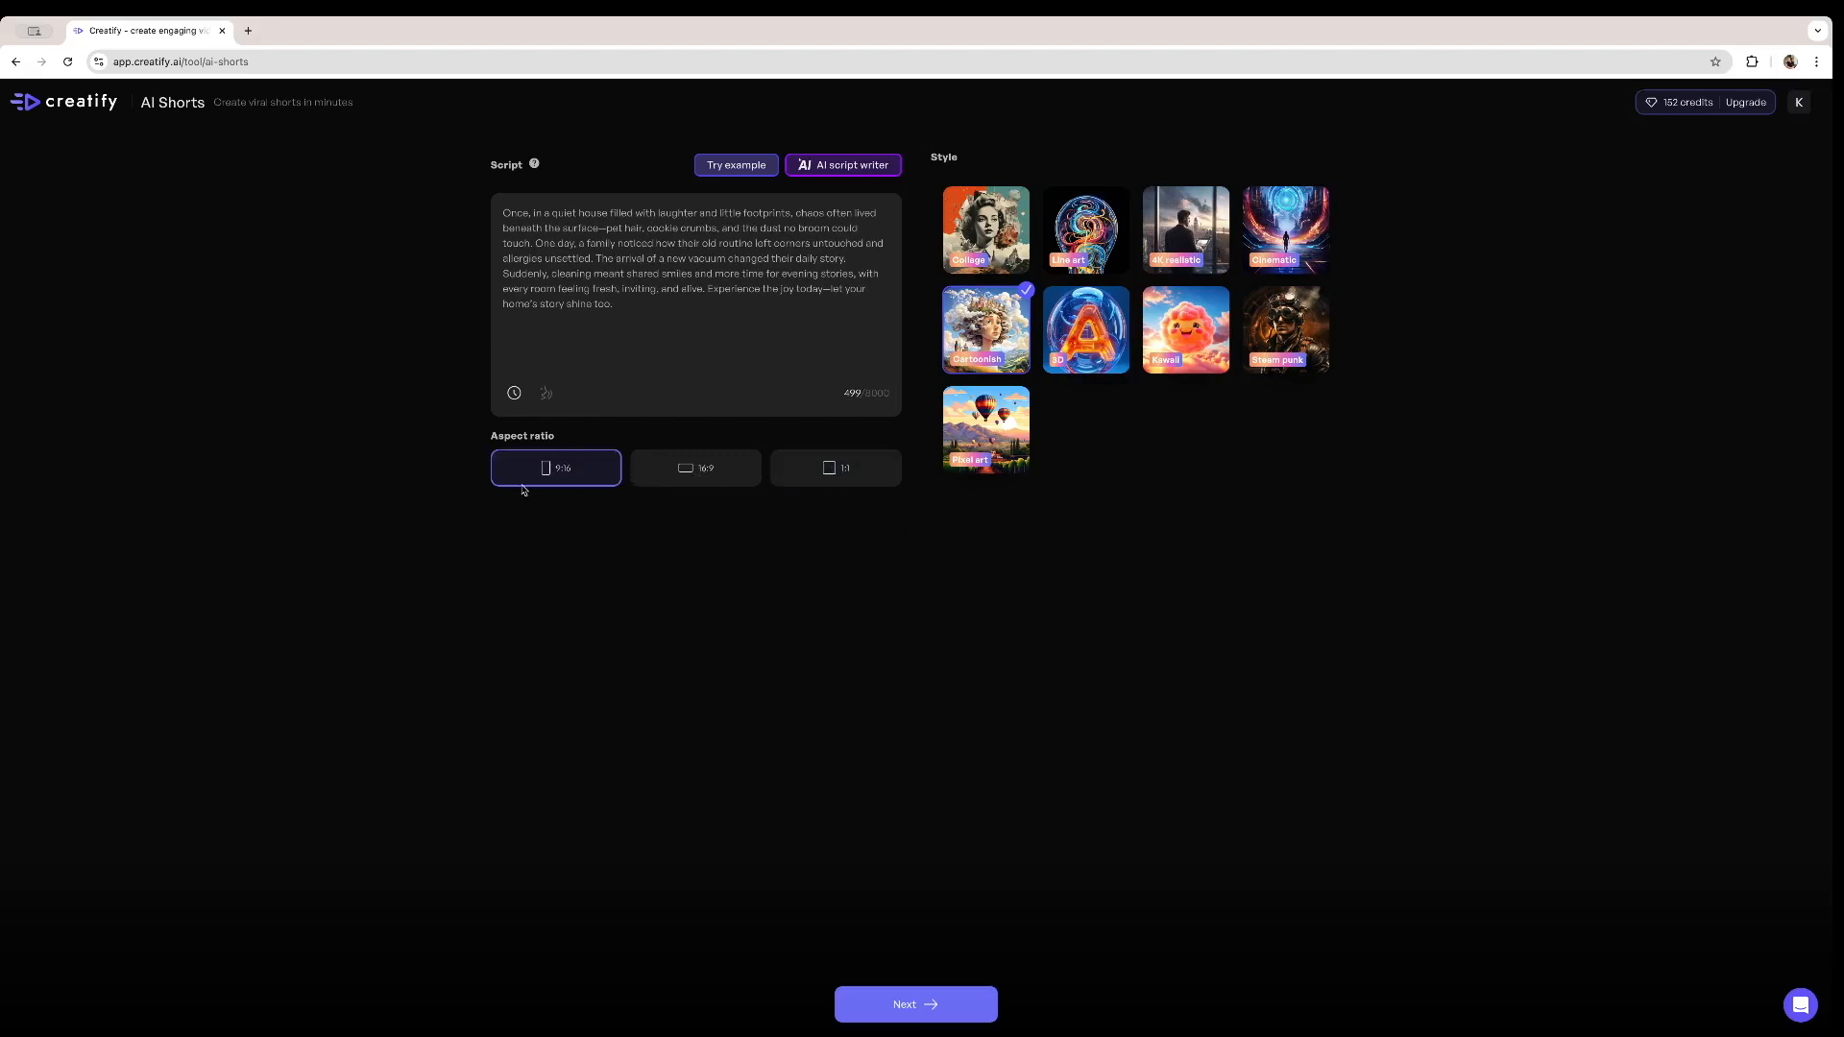
{"action": "left_click", "coordinate": [916, 1017]}
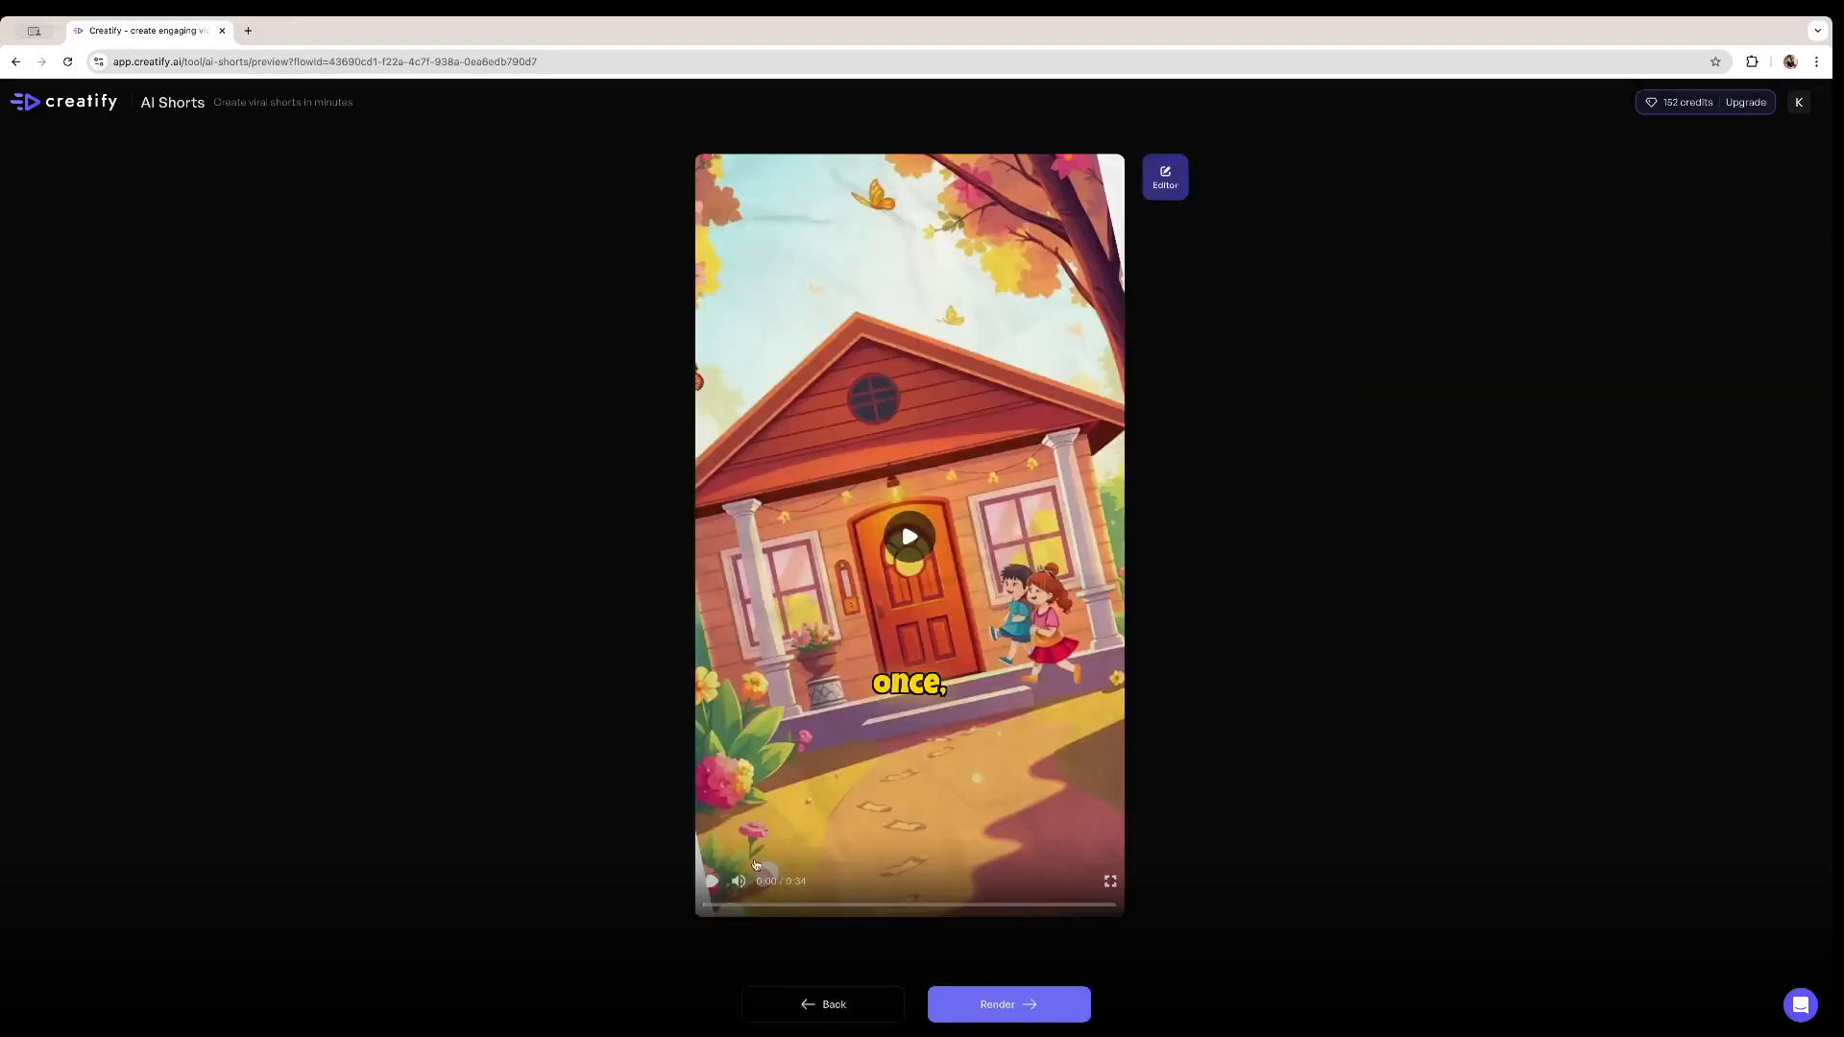
{"action": "left_click", "coordinate": [710, 882]}
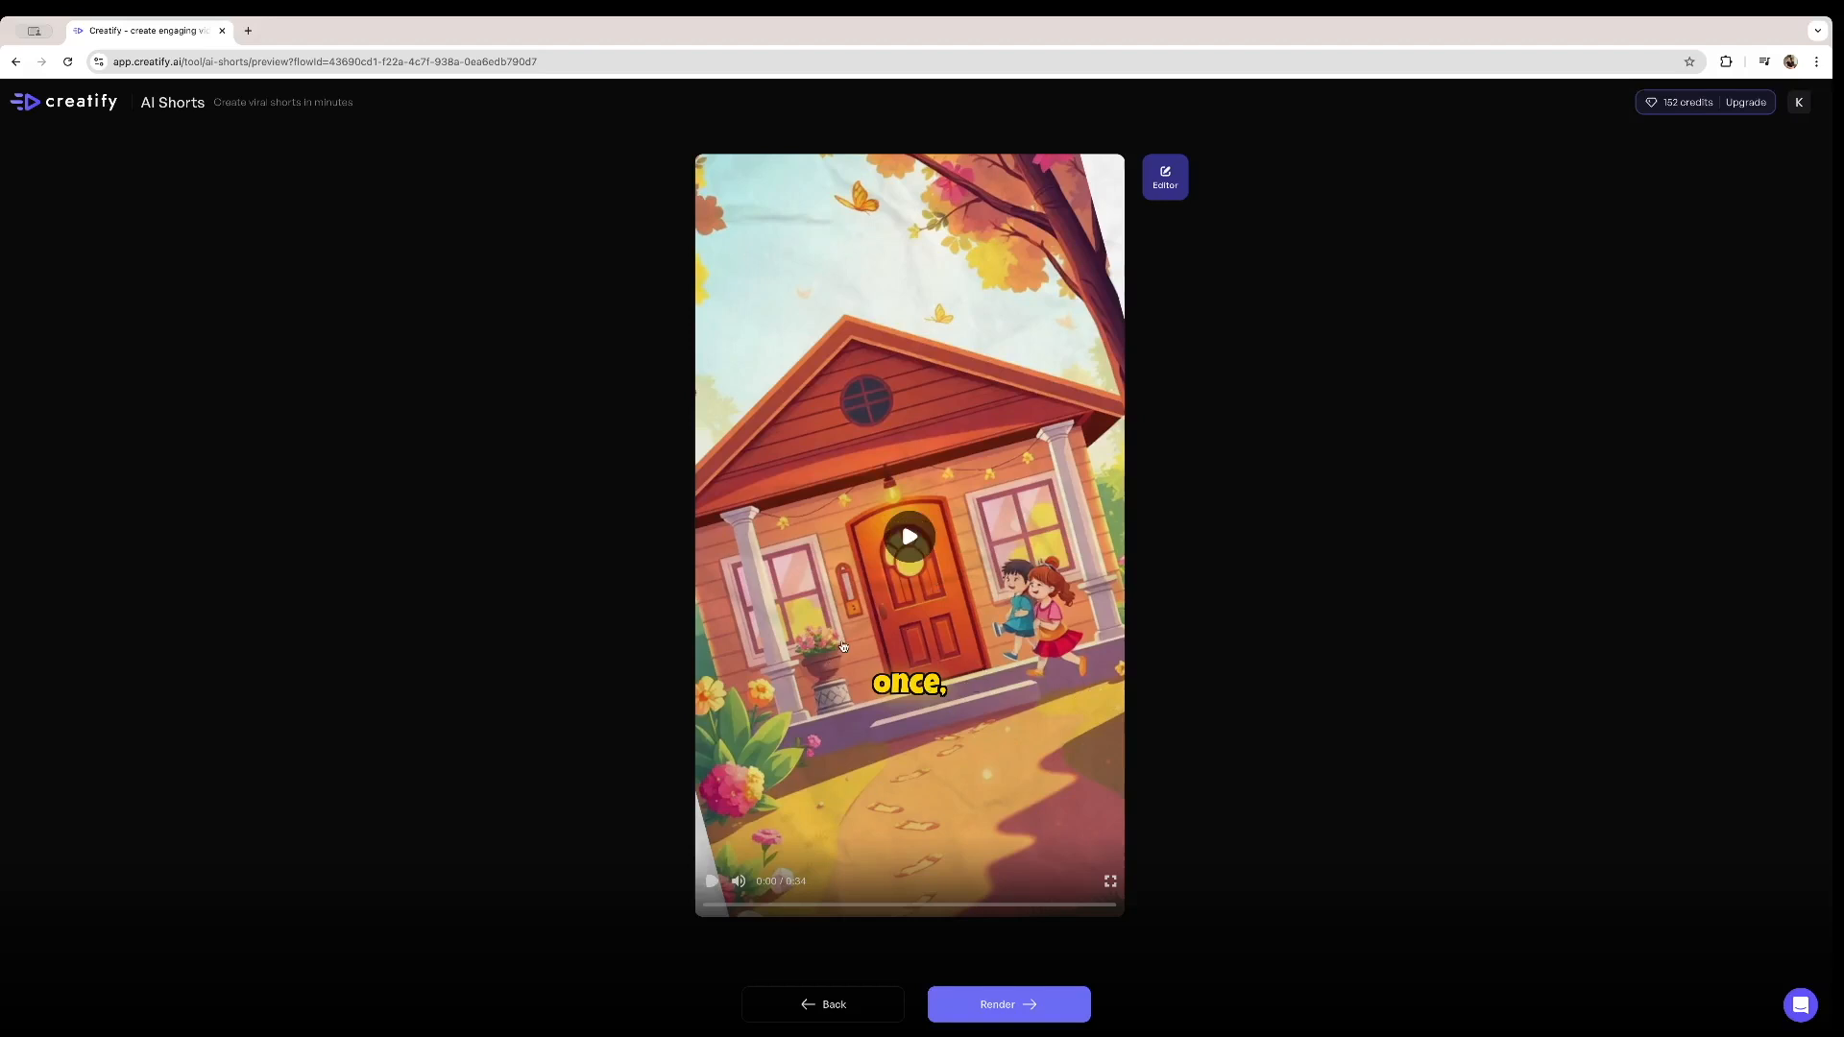
Return to the short's settings, choose the Steam punk style, and generate and play a 16:9 preview
{"action": "key", "text": "alt+Left"}
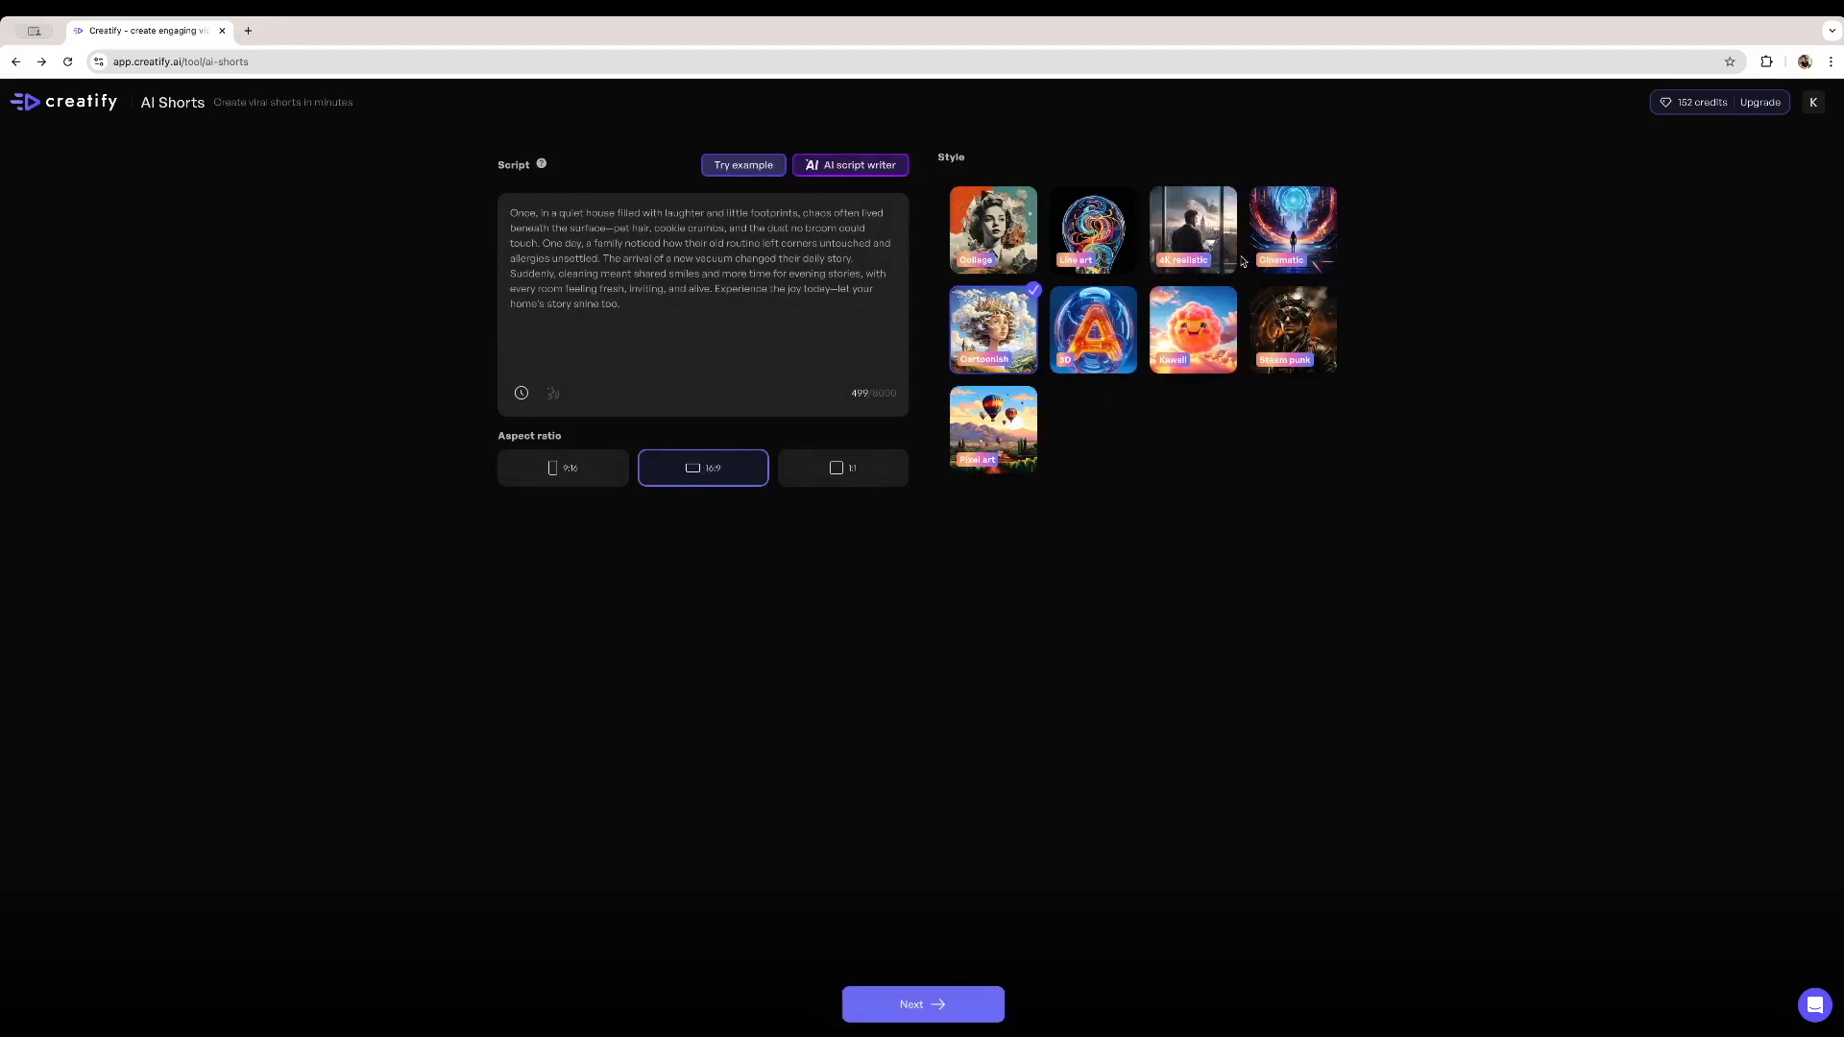
{"action": "left_click", "coordinate": [1292, 330]}
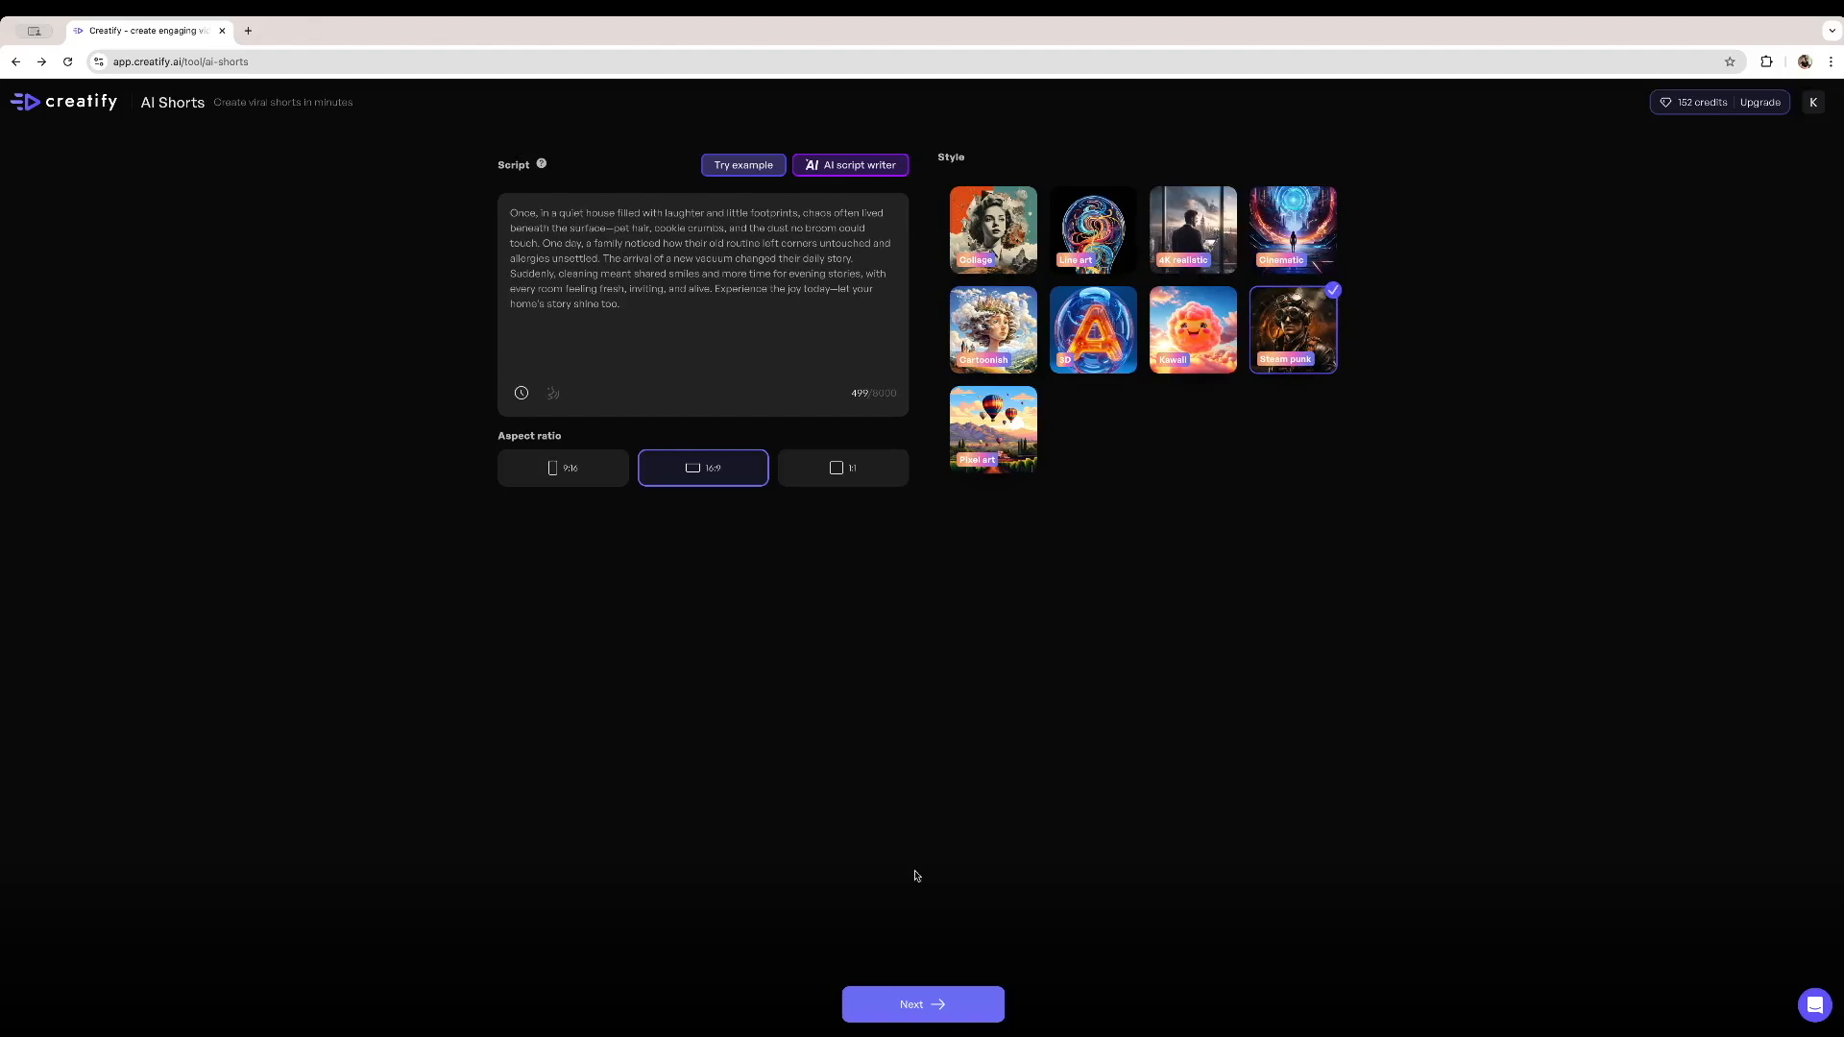
{"action": "left_click", "coordinate": [942, 1004]}
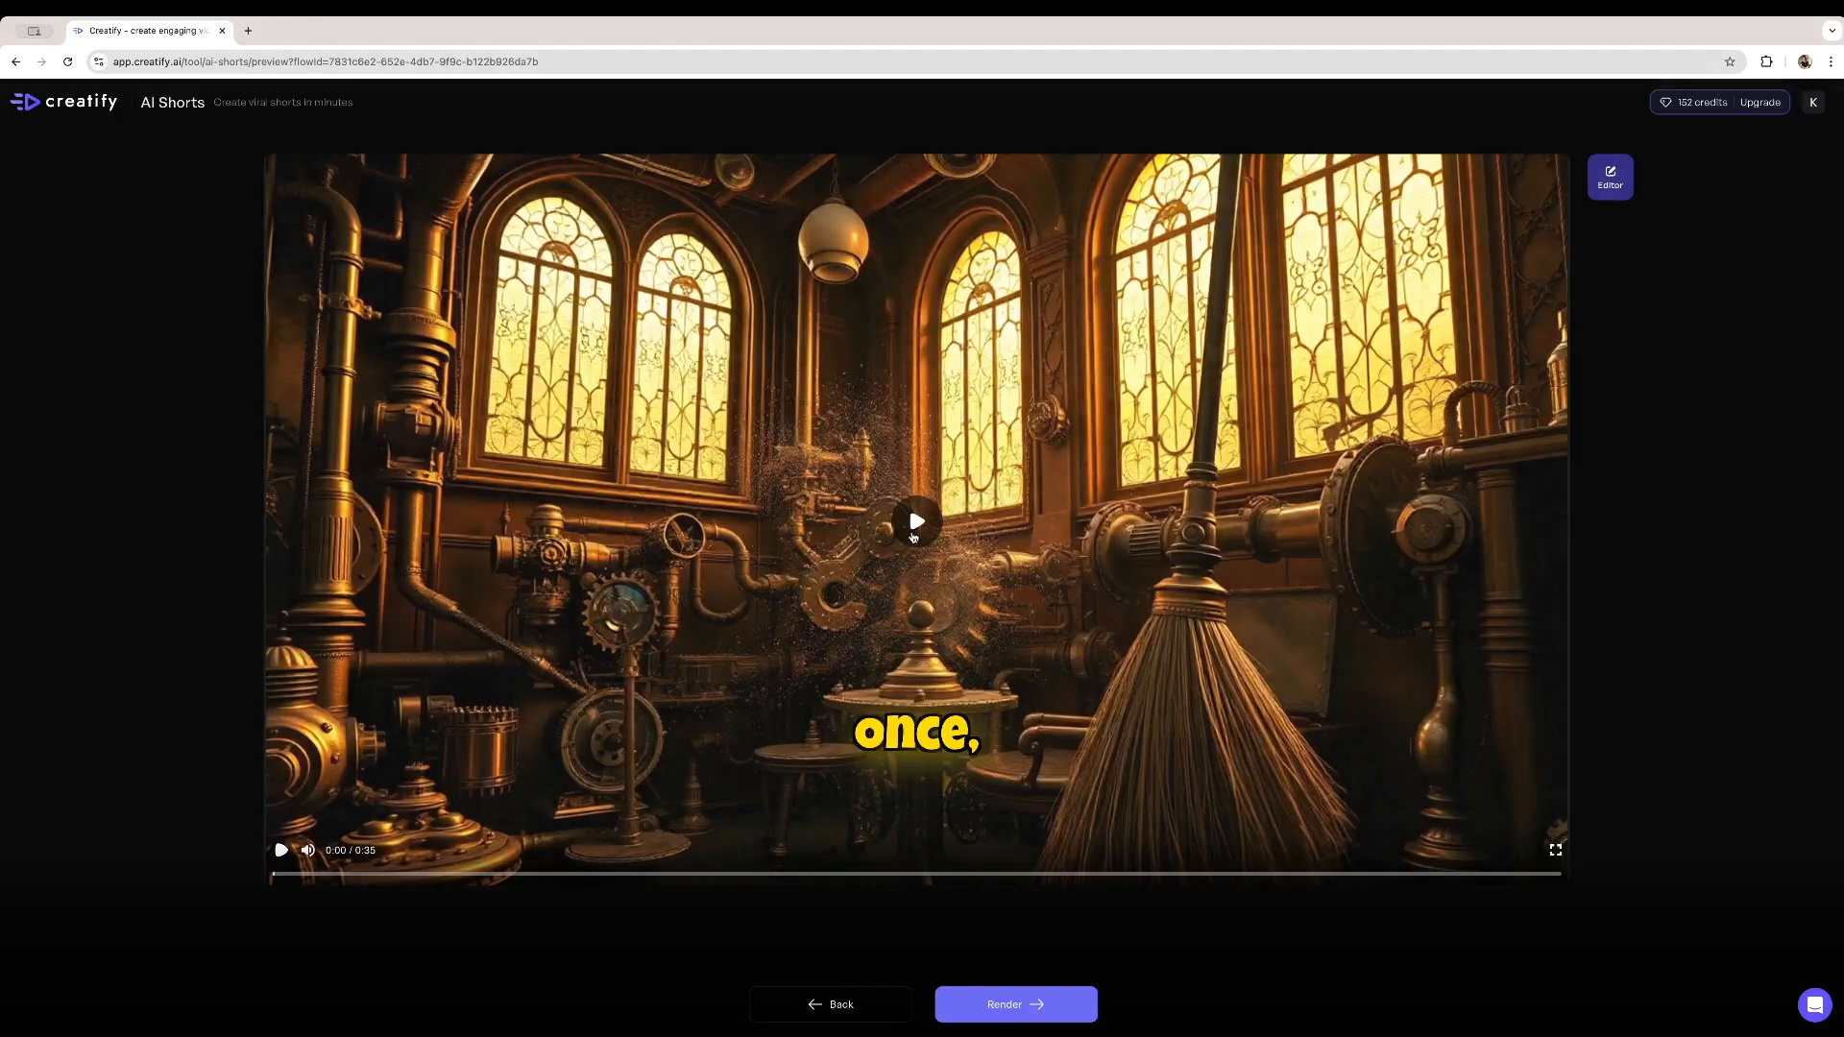
{"action": "left_click", "coordinate": [943, 644]}
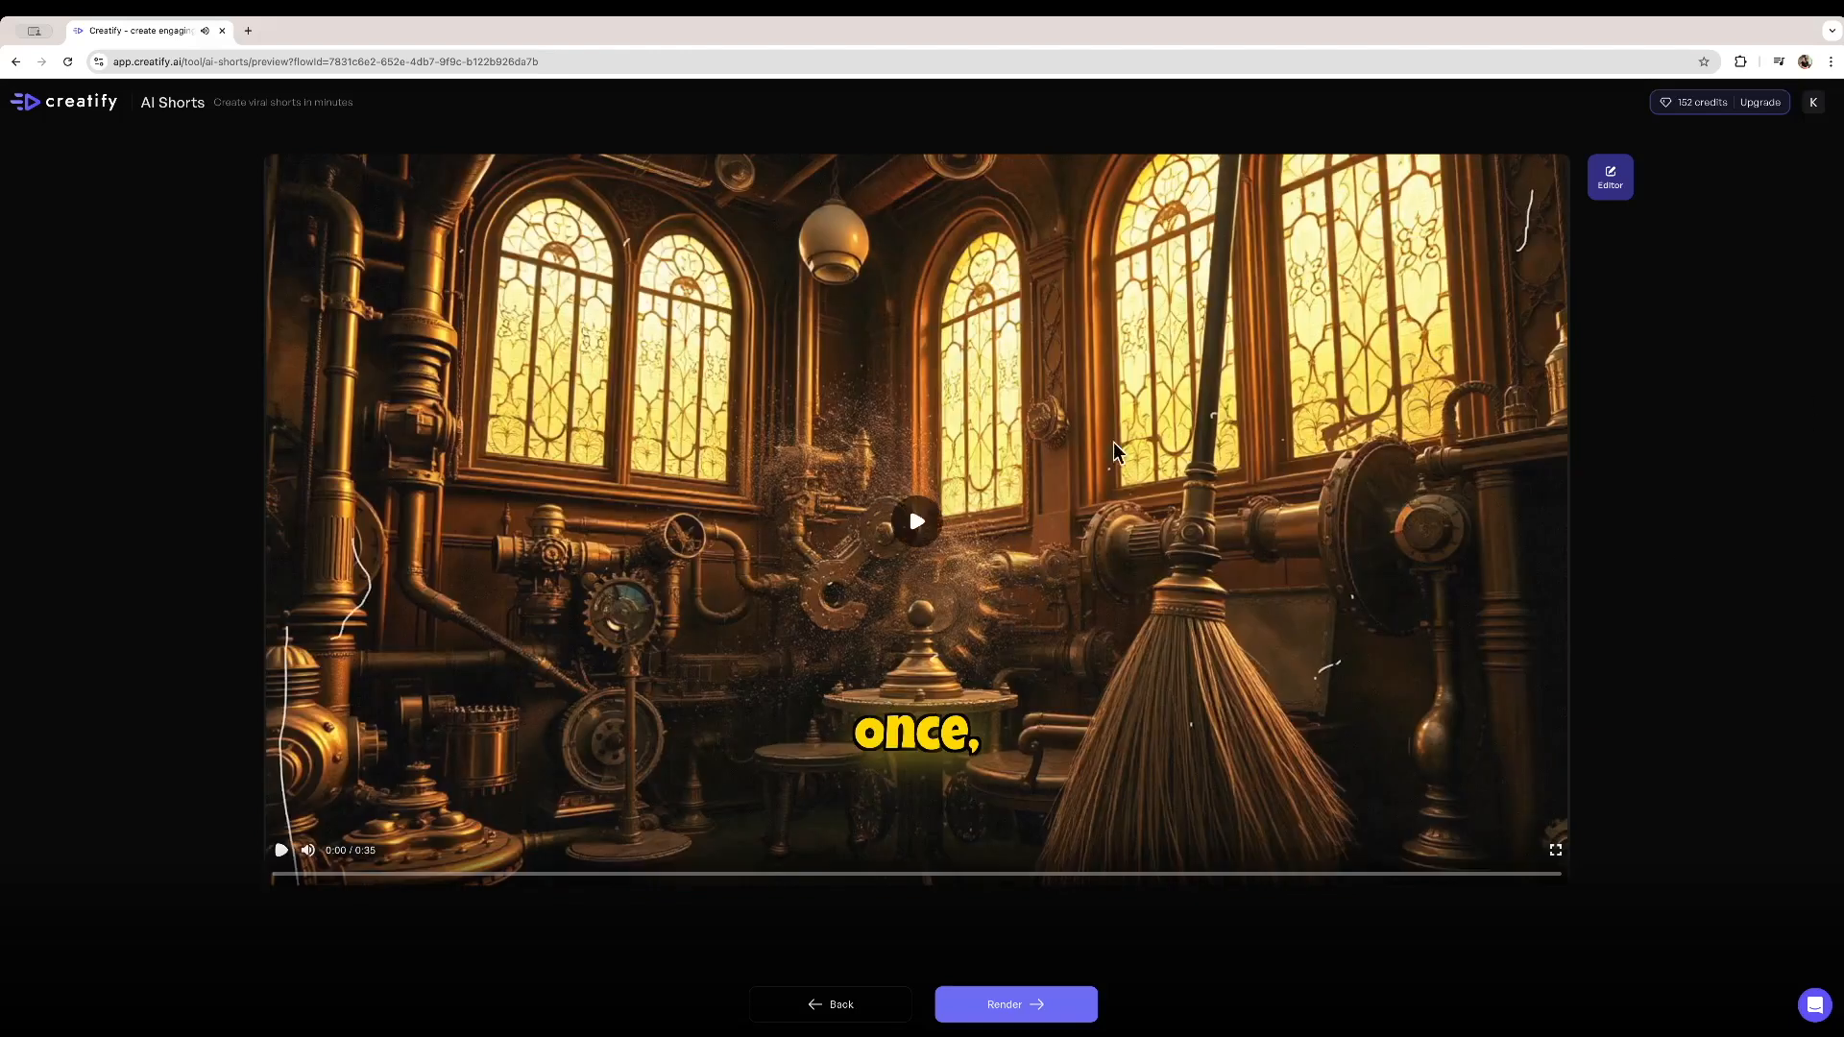
Replace the script with an AI-written Promotional one from the prompt "Write a script for an electric bicycle" and review its text
{"action": "left_click", "coordinate": [832, 1004]}
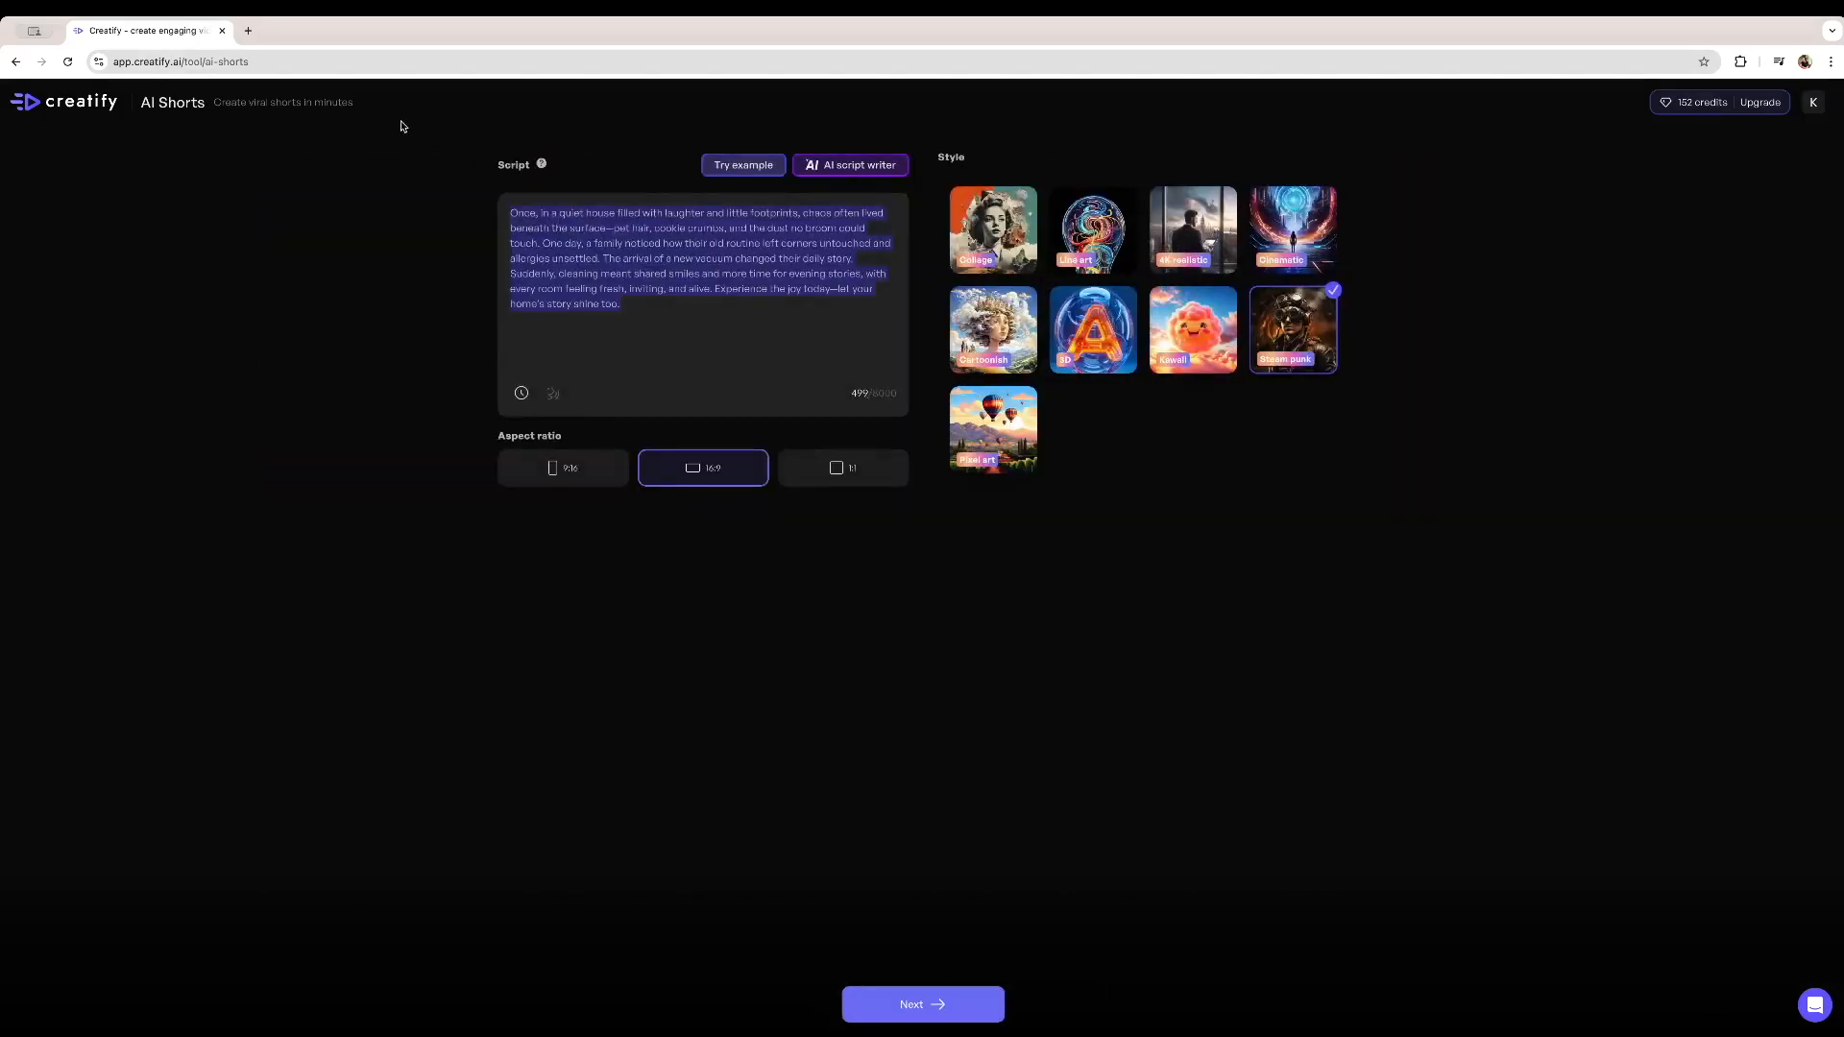
{"action": "left_click", "coordinate": [838, 166]}
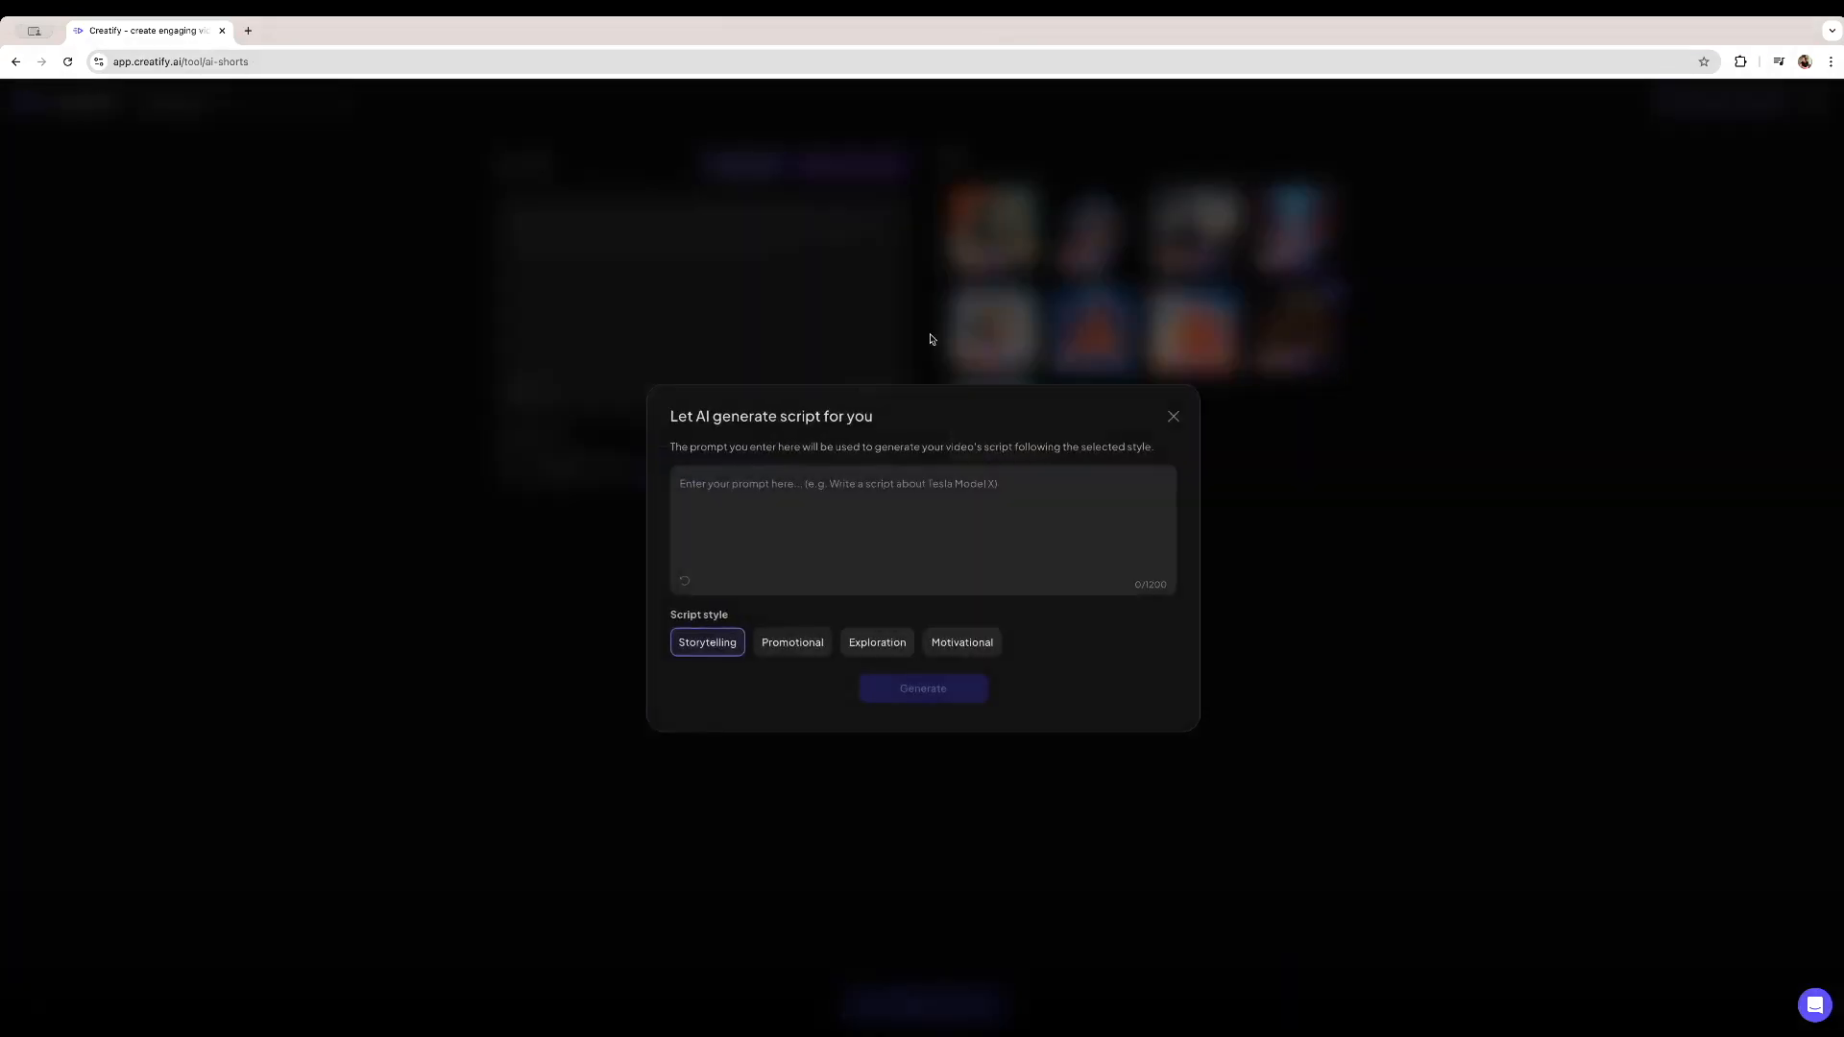
{"action": "type", "text": "Write a script for an electric bicycle"}
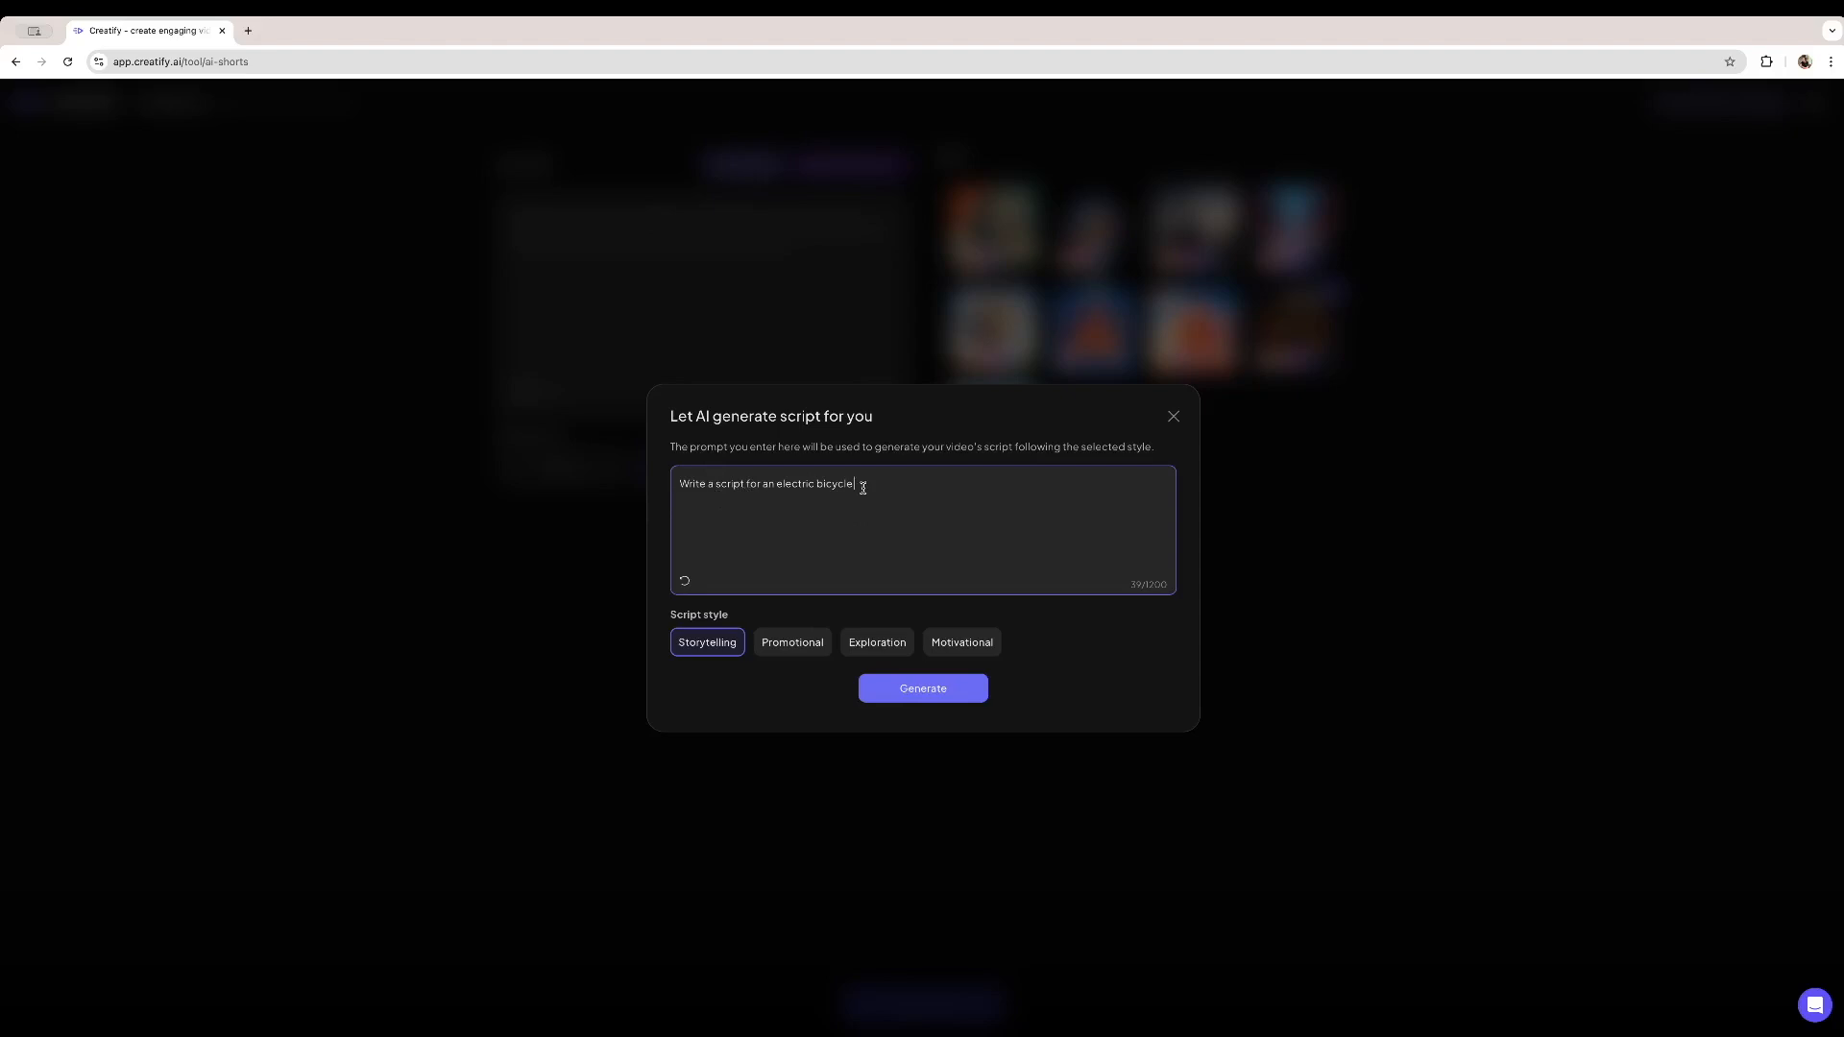
{"action": "left_click", "coordinate": [793, 644]}
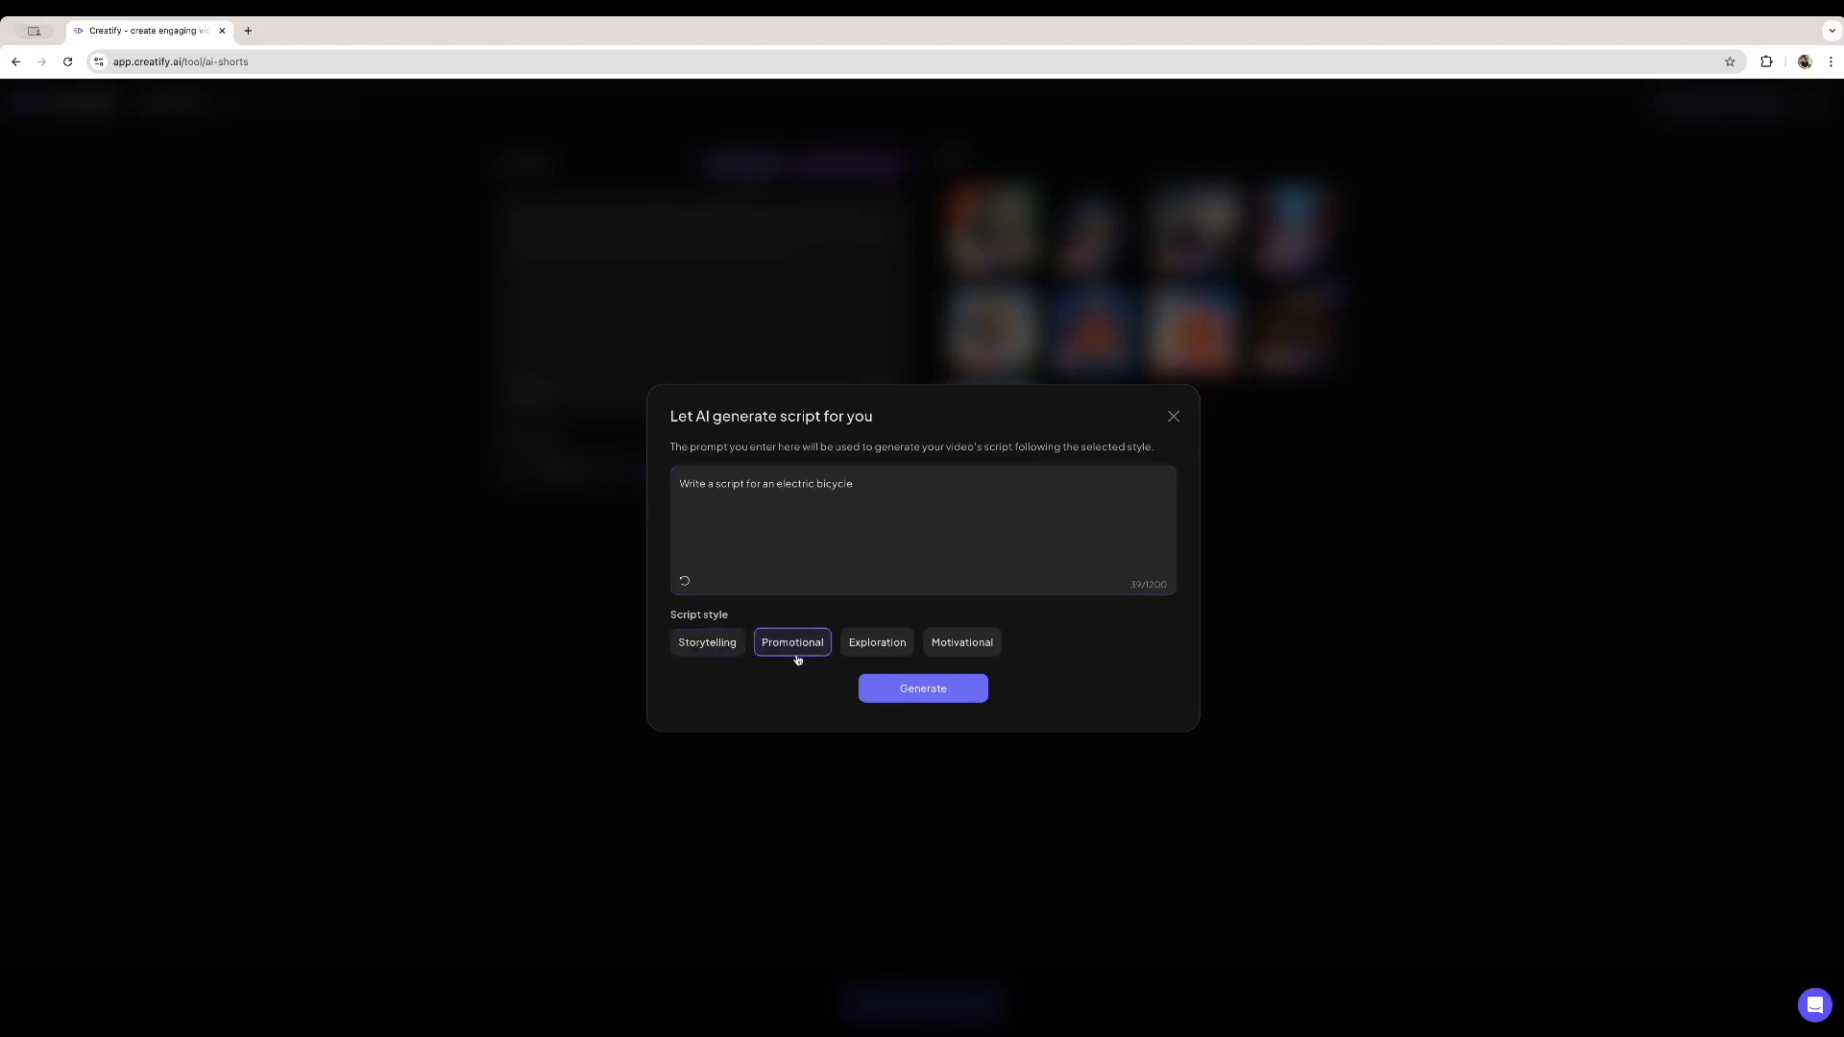
{"action": "left_click", "coordinate": [913, 699]}
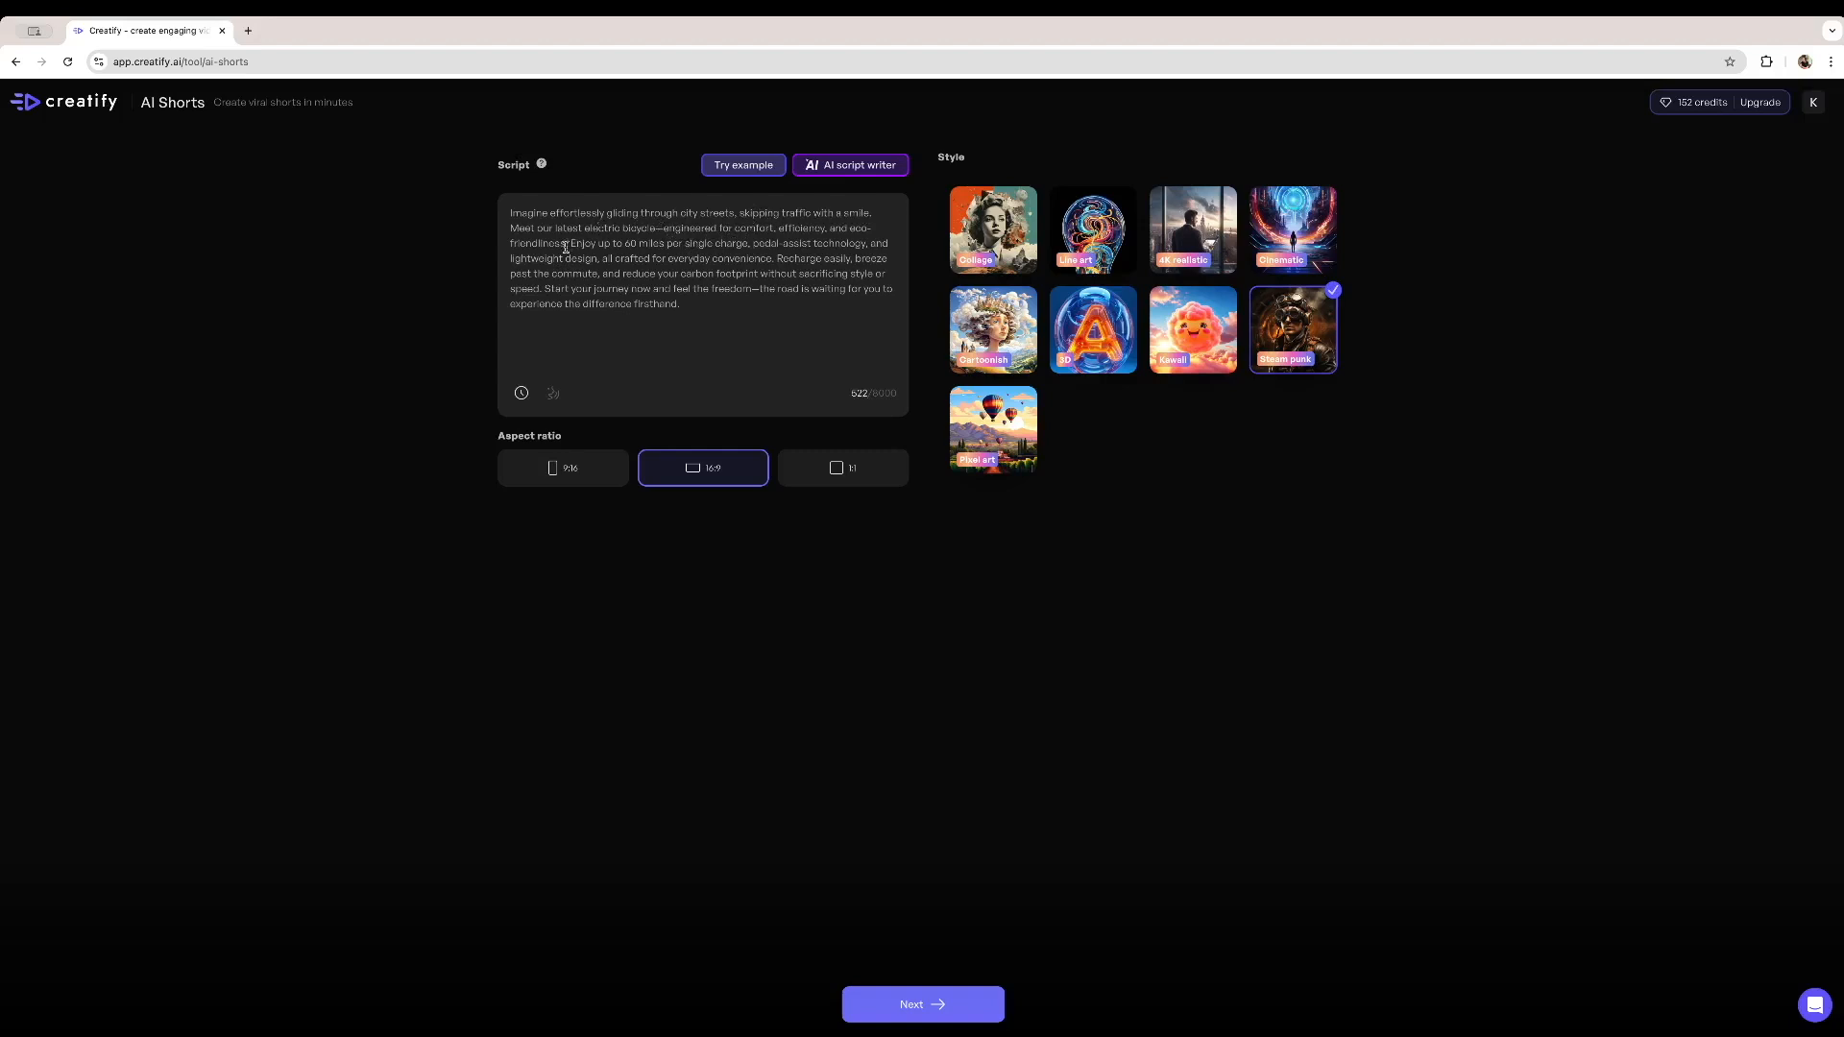
{"action": "triple_click", "coordinate": [692, 292]}
{"action": "left_click", "coordinate": [641, 273]}
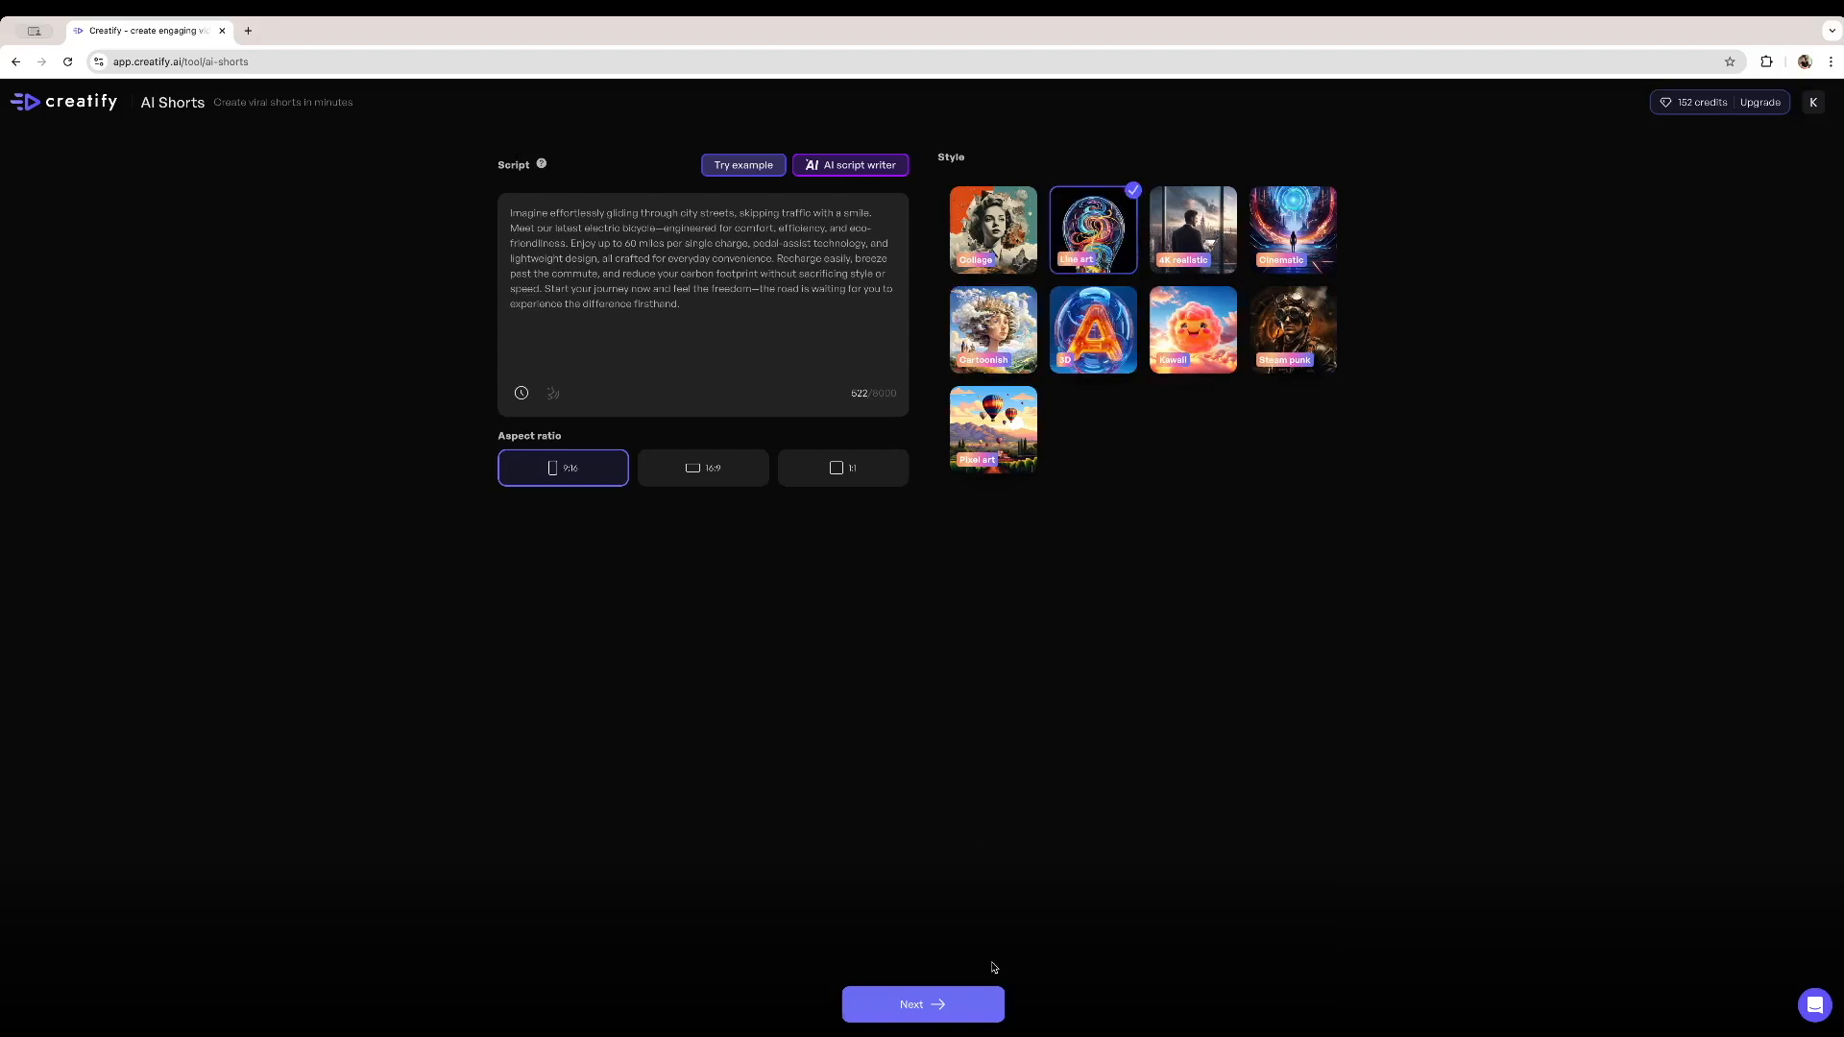
Generate the electric bicycle short in Line art style at 9:16 and check its script and voice choices in the editor
{"action": "left_click", "coordinate": [904, 1005]}
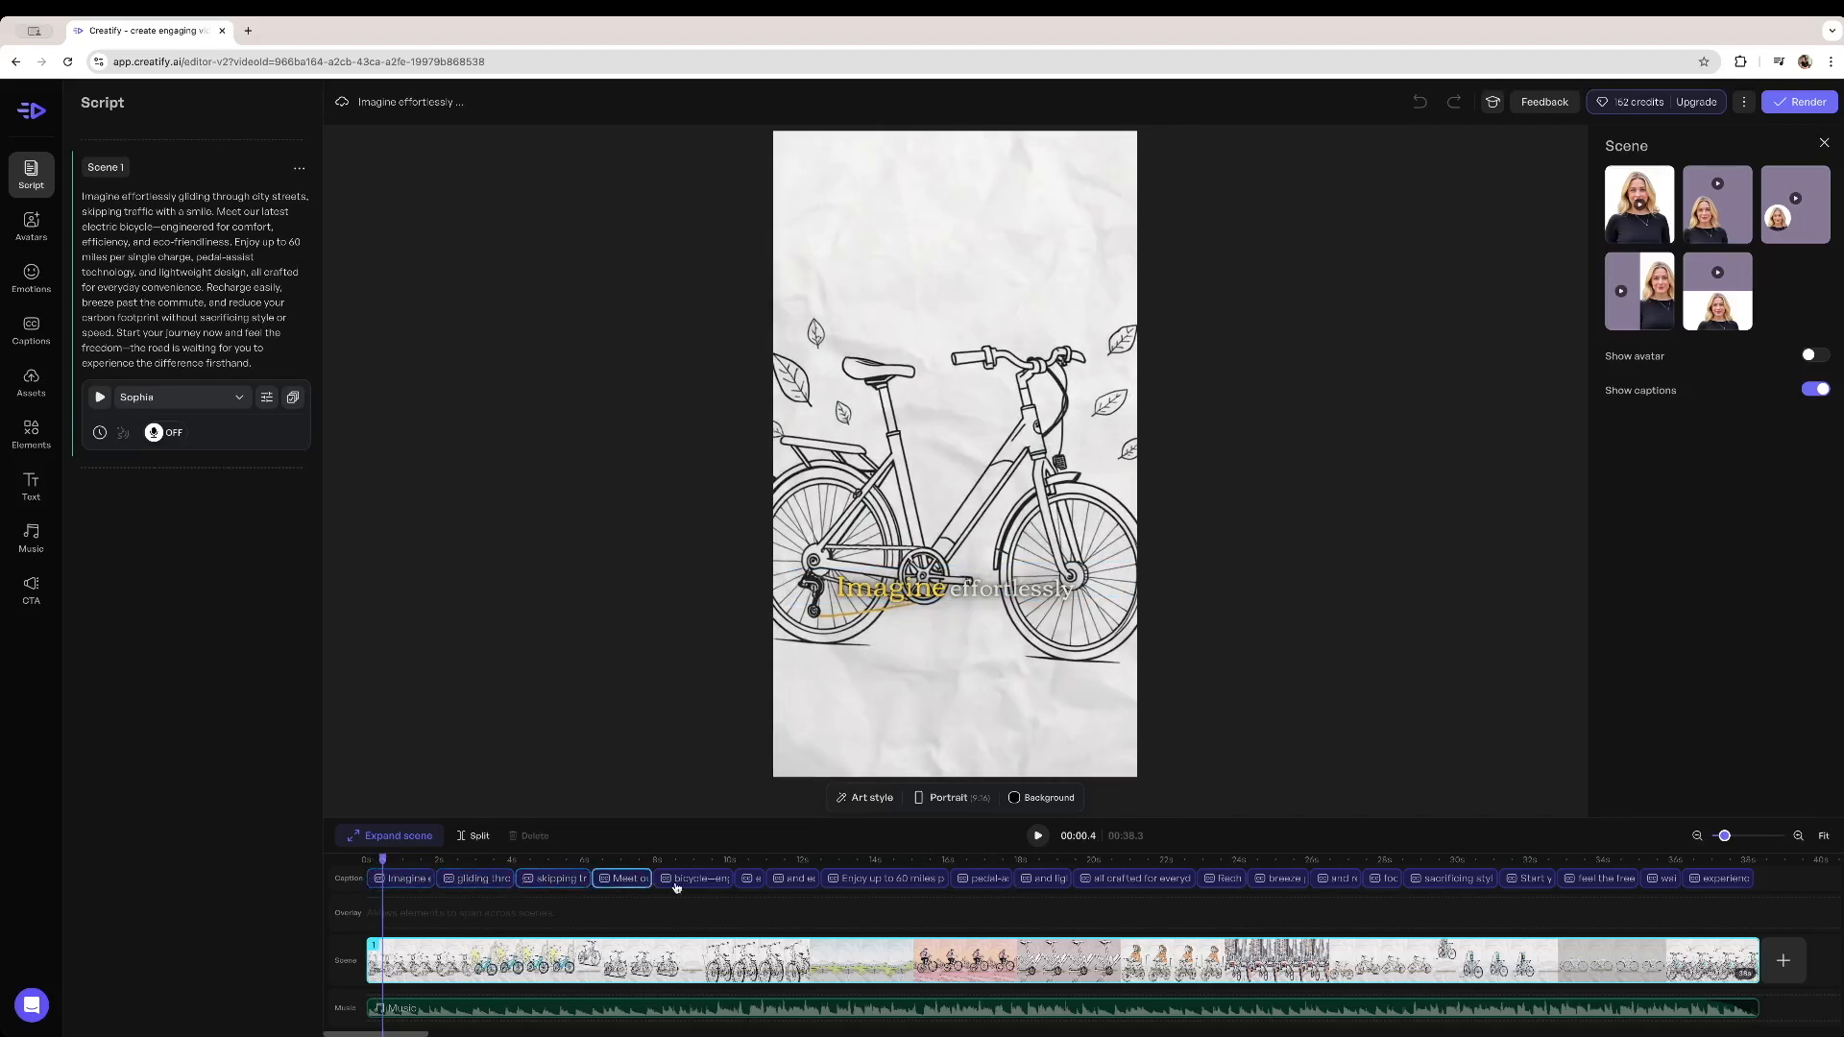
{"action": "left_click", "coordinate": [151, 234]}
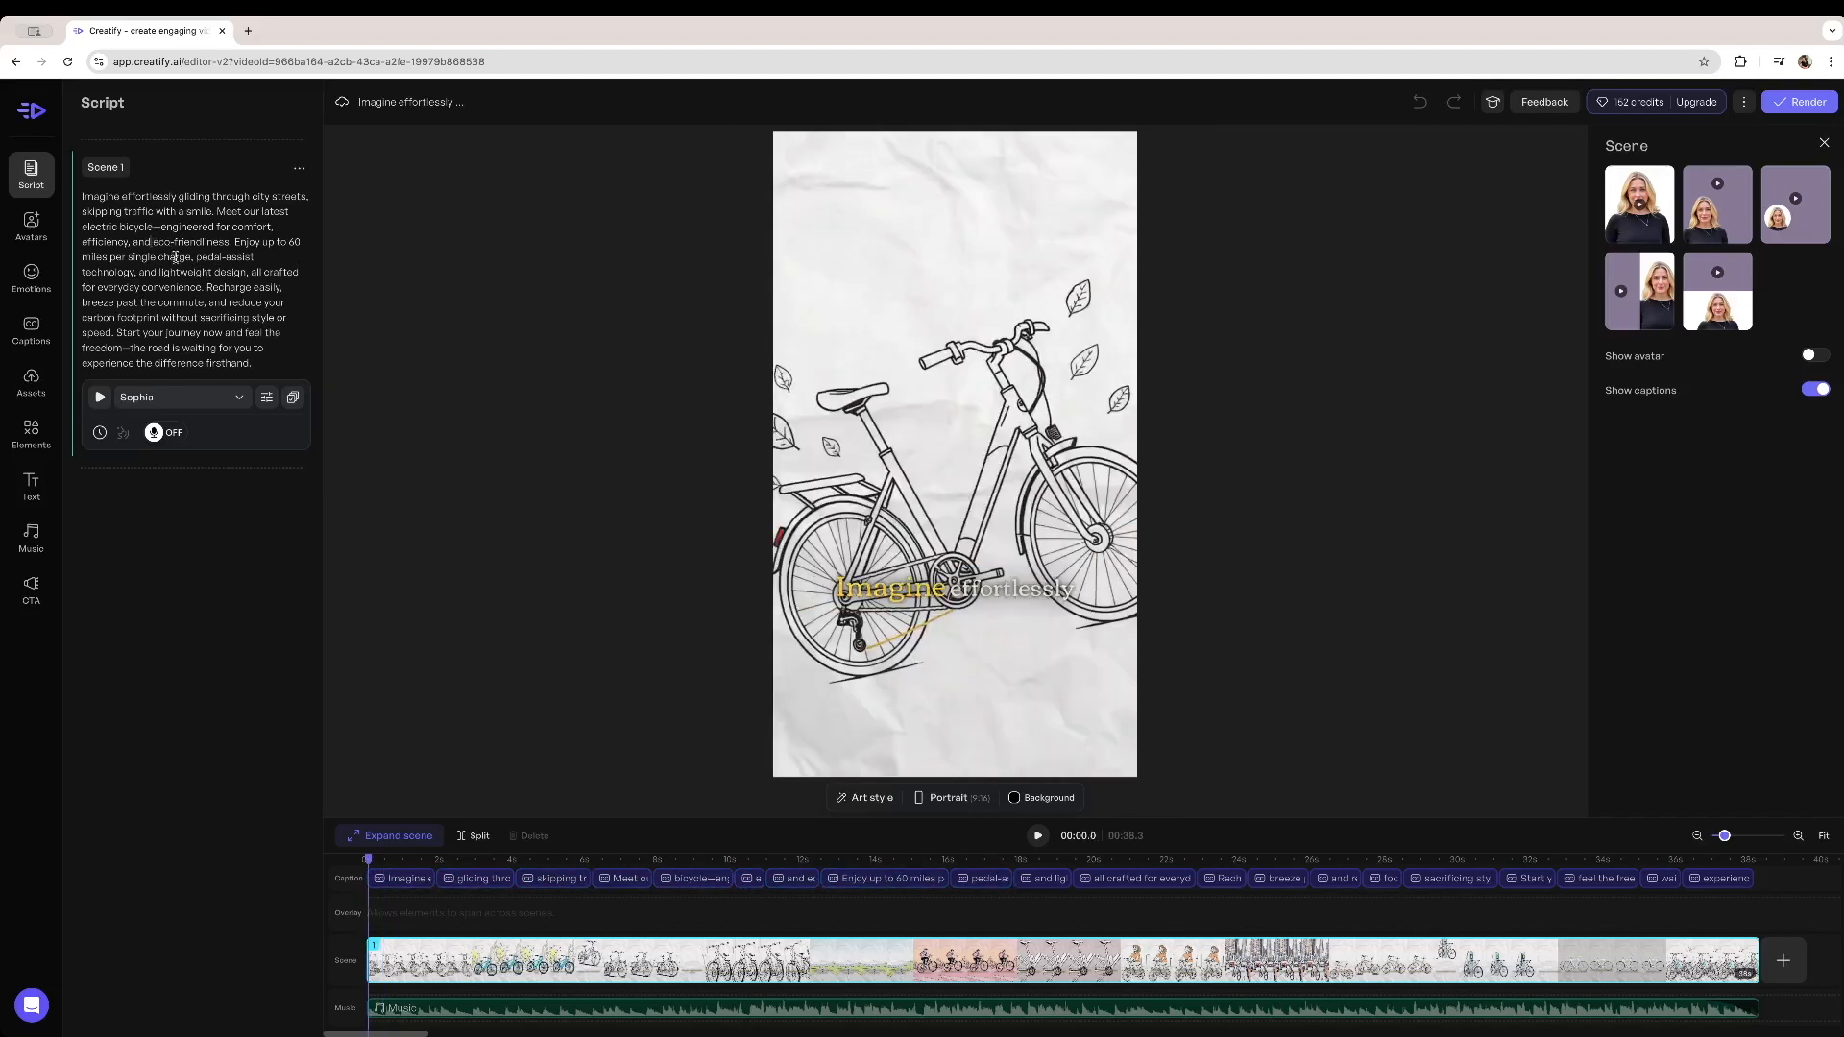
{"action": "left_click", "coordinate": [238, 403]}
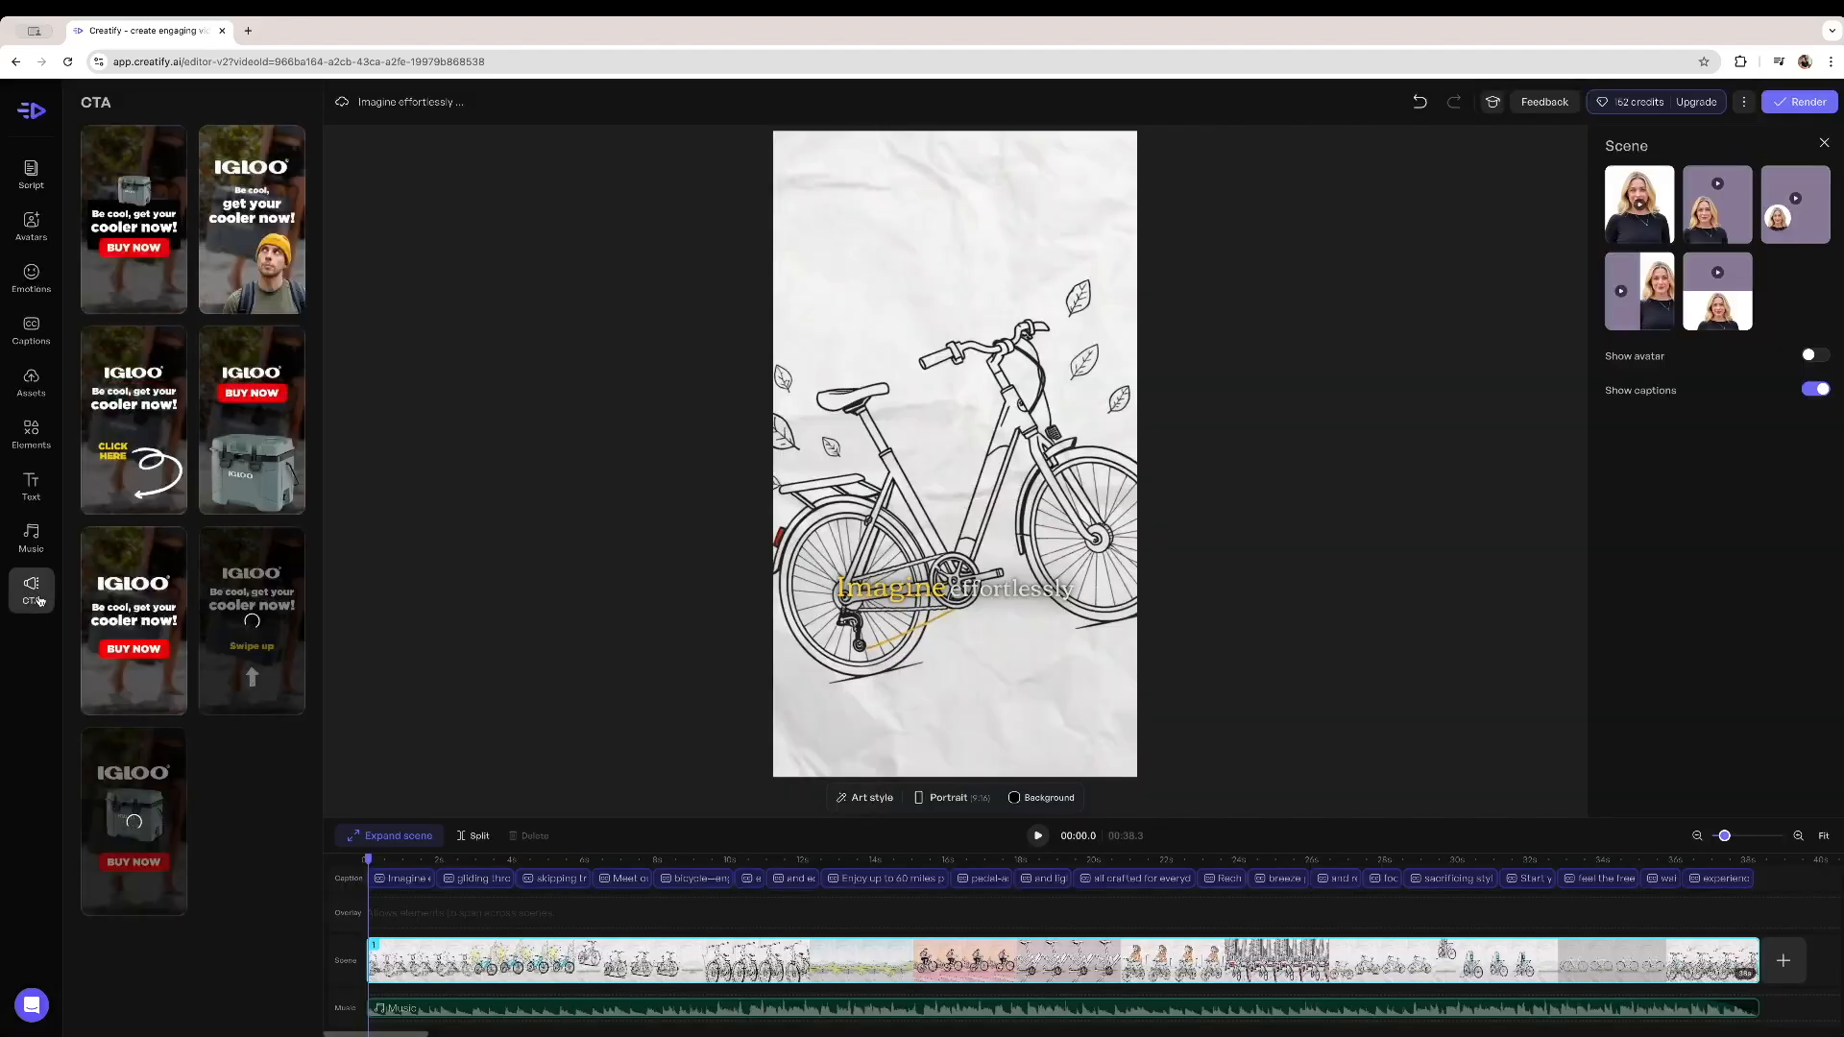
Play the end of the timeline to check the transition from the bicycle footage to the closing BUY NOW scene
{"action": "scroll", "coordinate": [1038, 916], "scroll_direction": "right", "scroll_amount": 10}
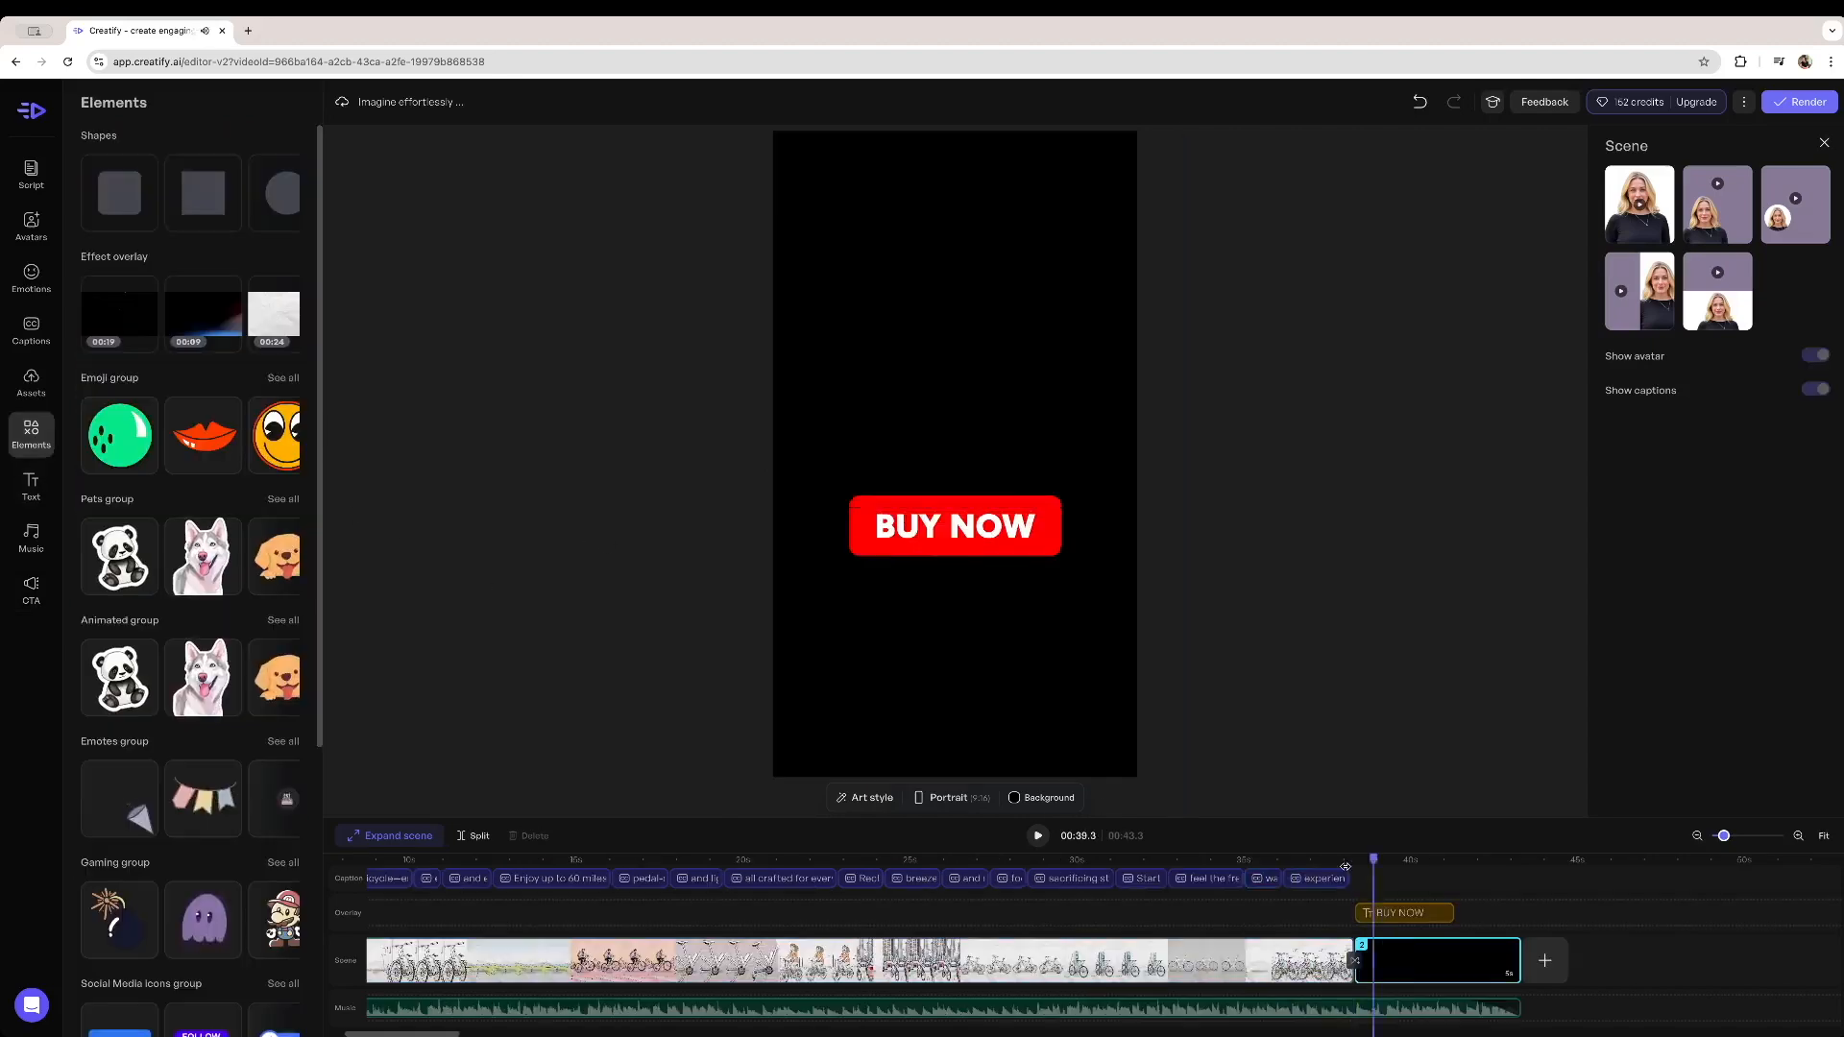
{"action": "left_click", "coordinate": [1346, 866]}
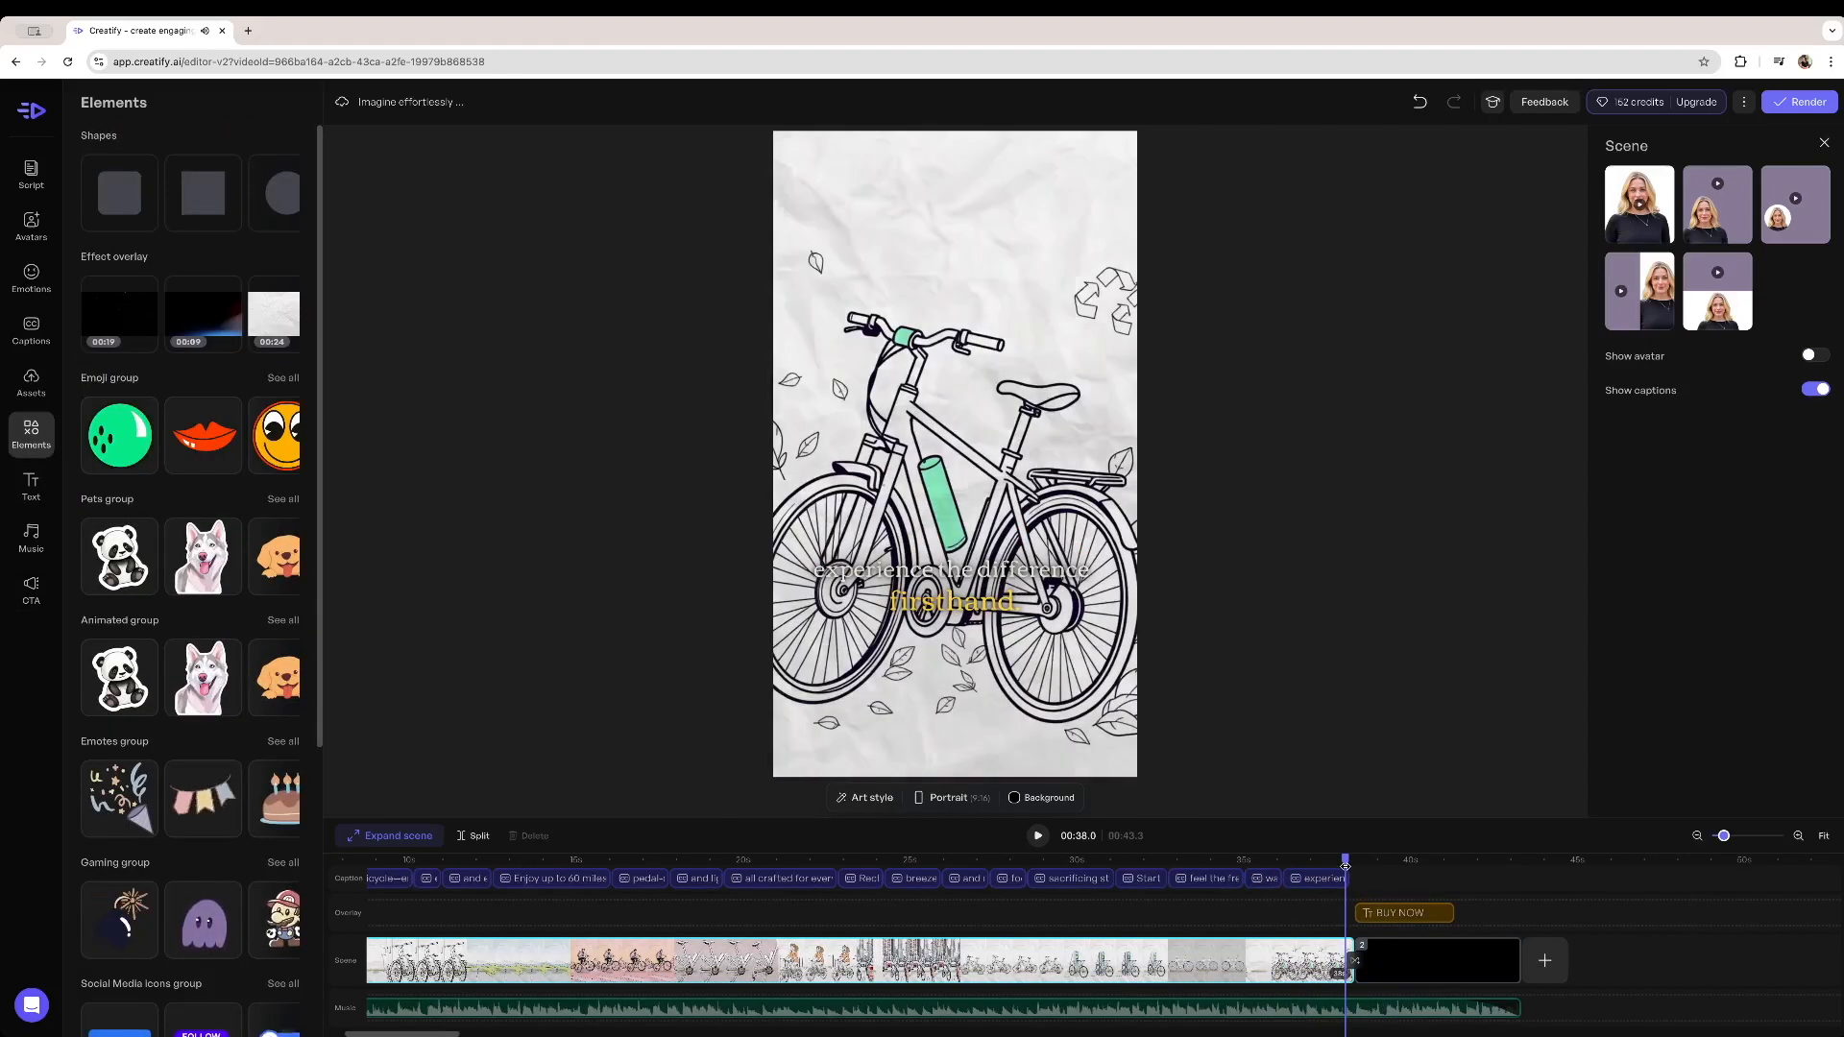
{"action": "key", "text": "space"}
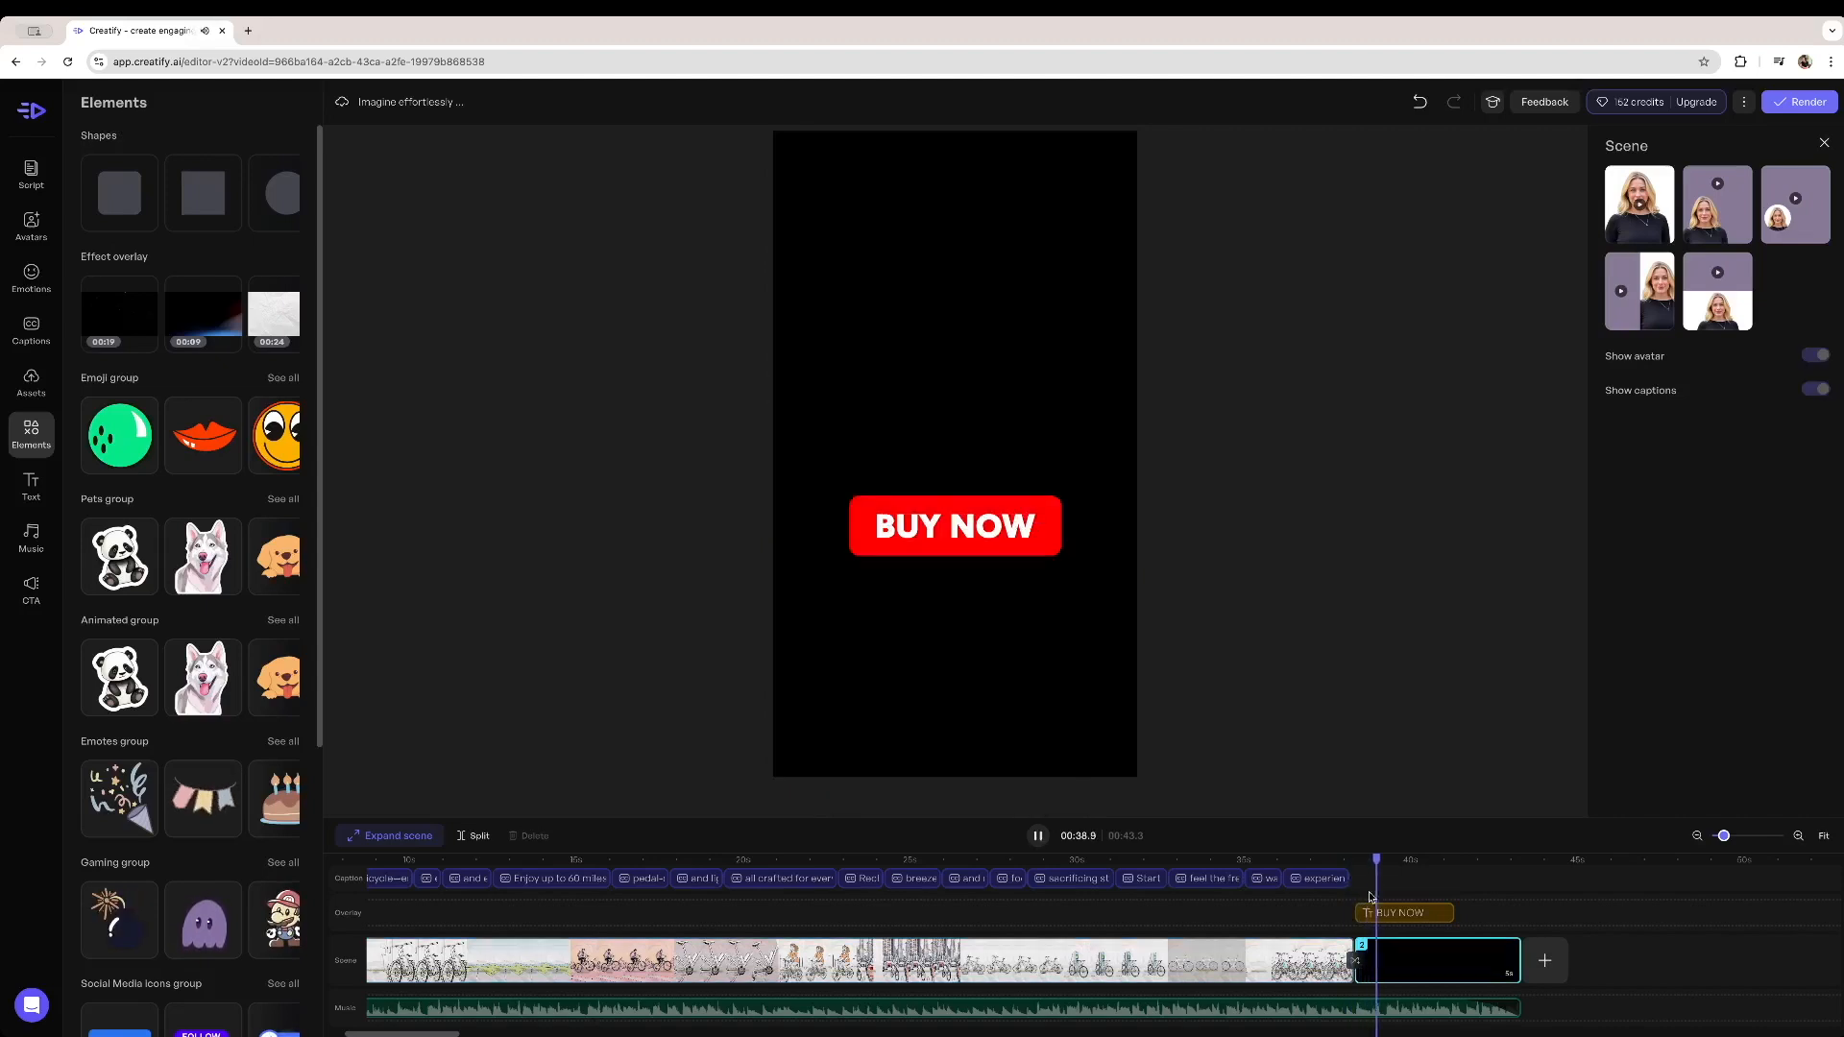
{"action": "left_click", "coordinate": [1375, 954]}
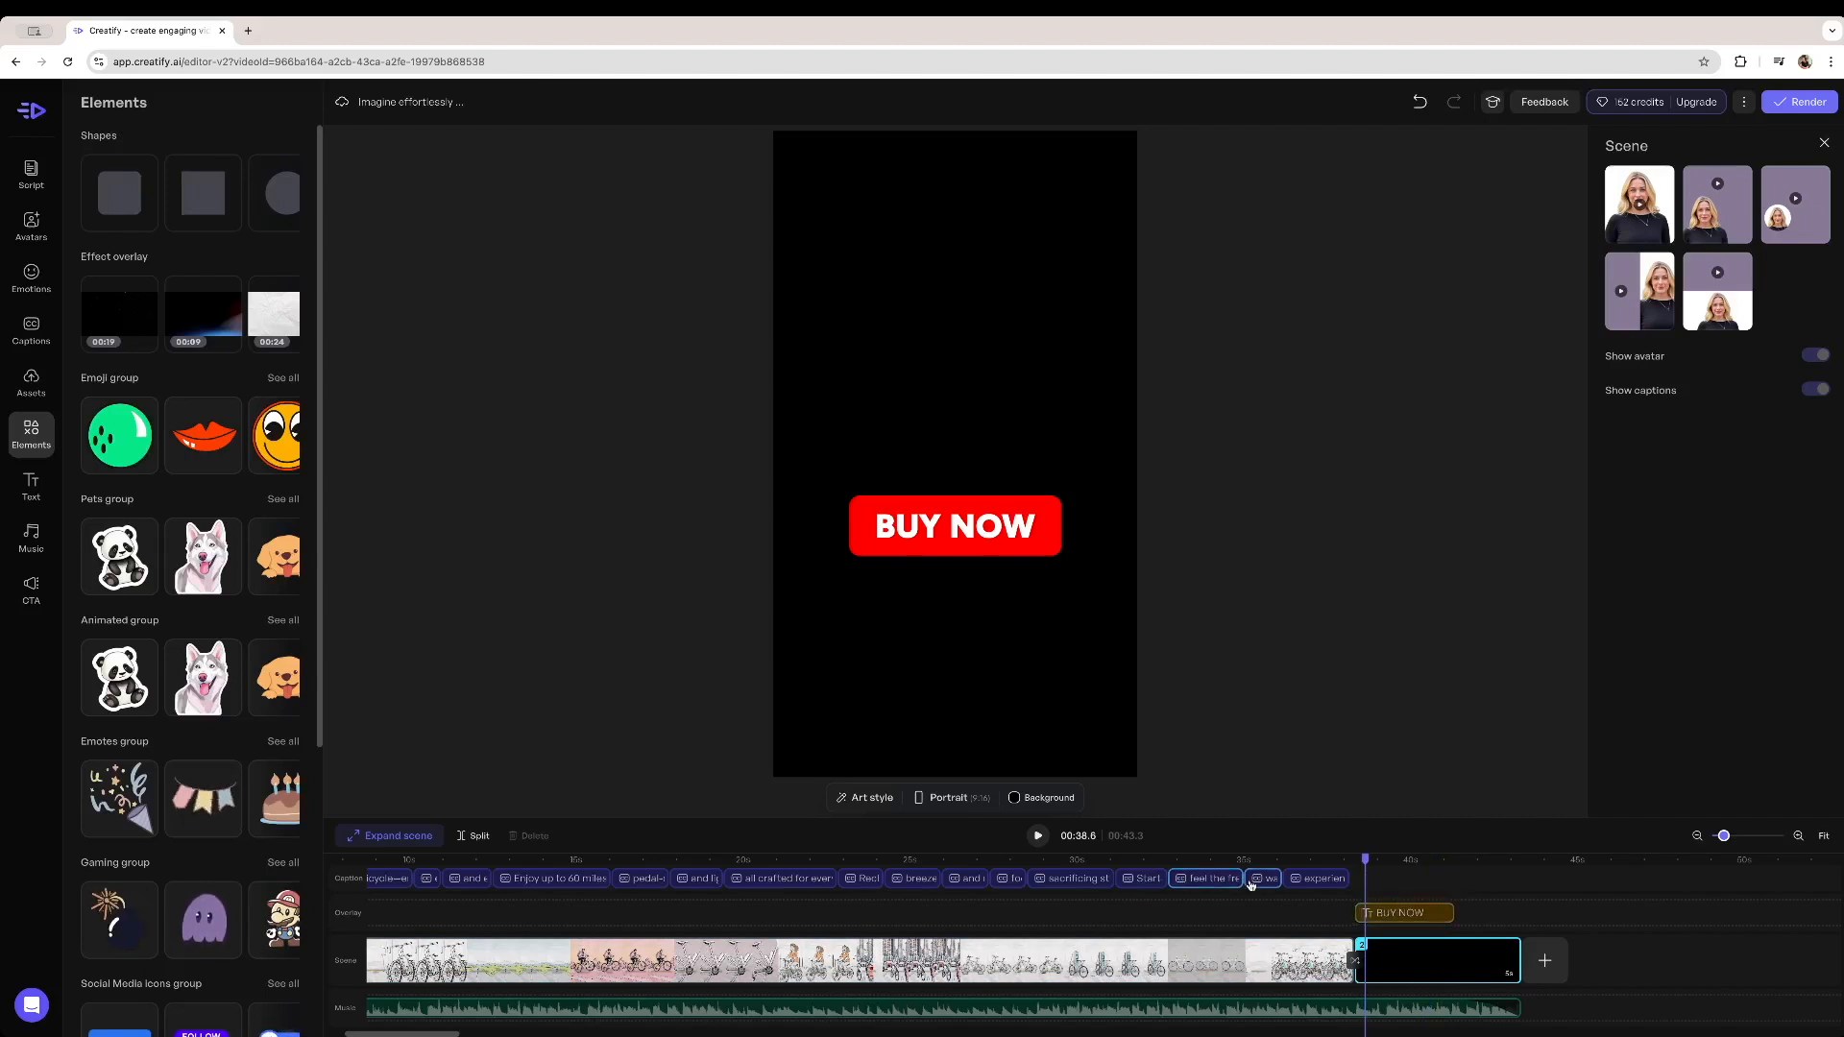
Replace the closing scene's BUY NOW text with "Visit our webpage" and scrub the timeline over that scene
{"action": "left_click", "coordinate": [1398, 913]}
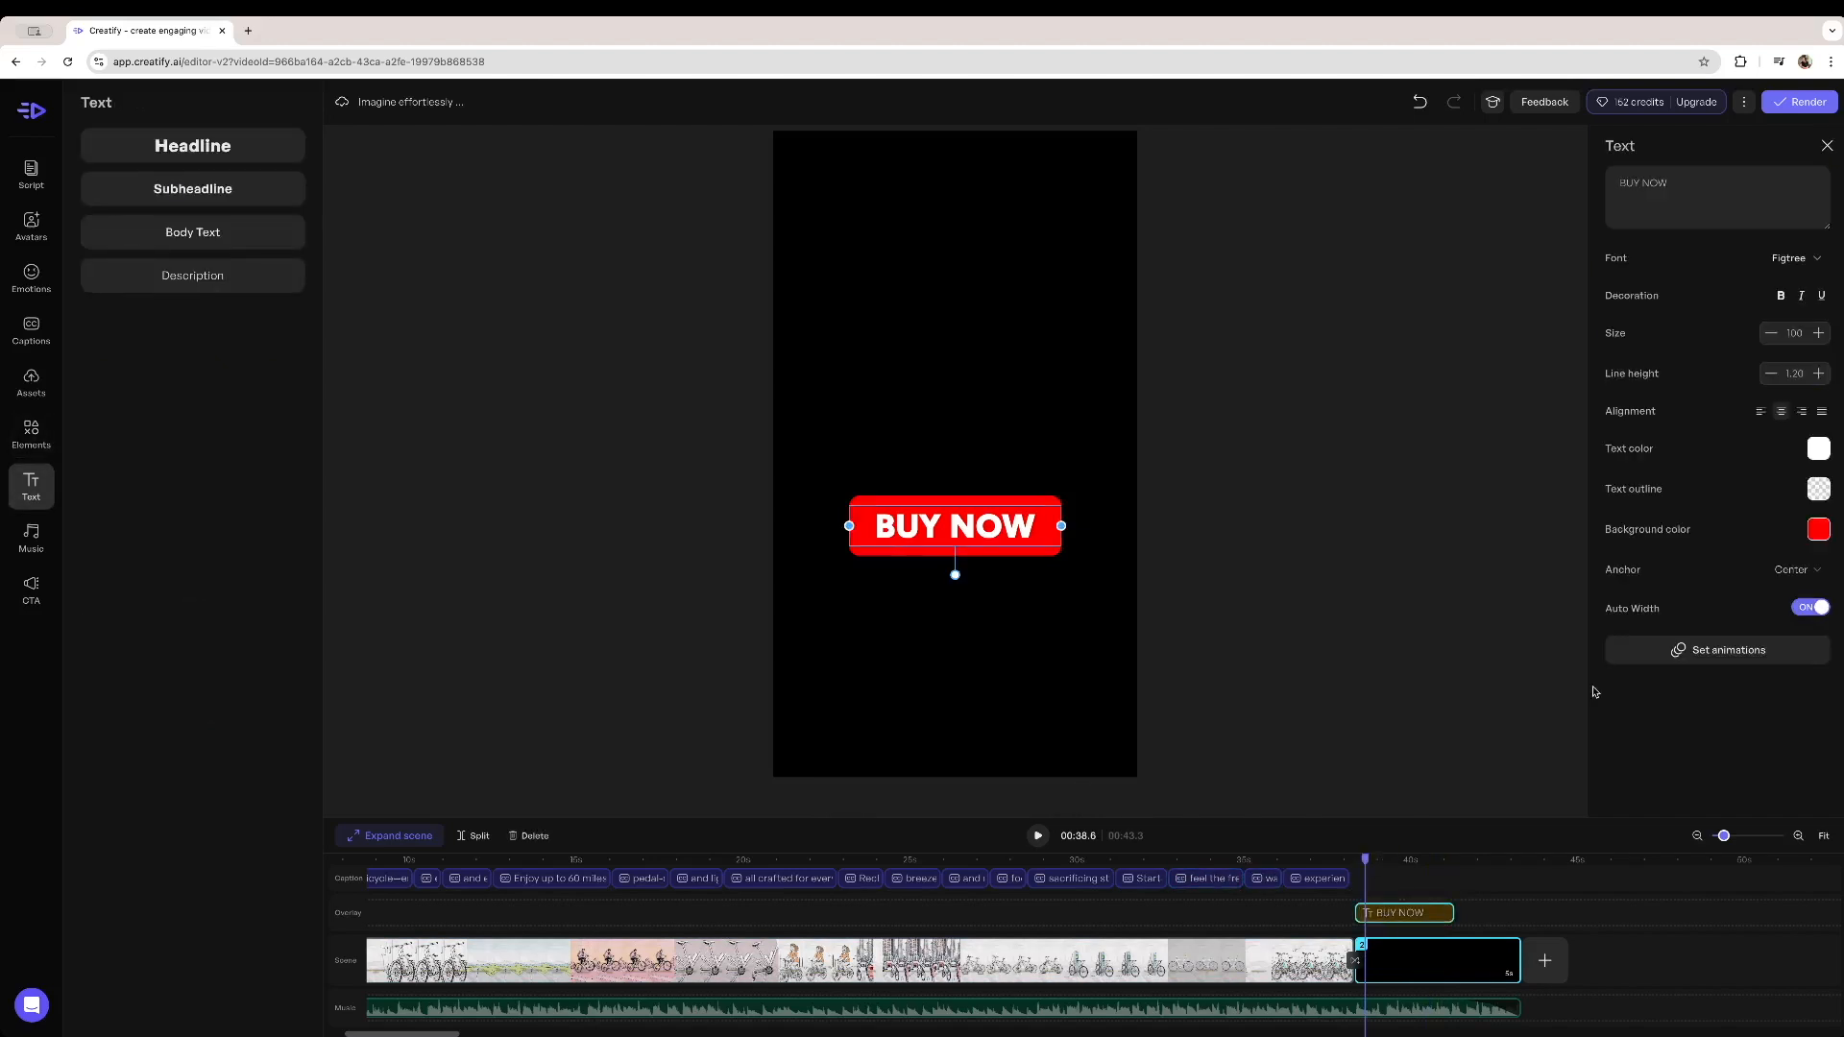
{"action": "key", "text": "ctrl+a"}
{"action": "type", "text": "Visit our webpage"}
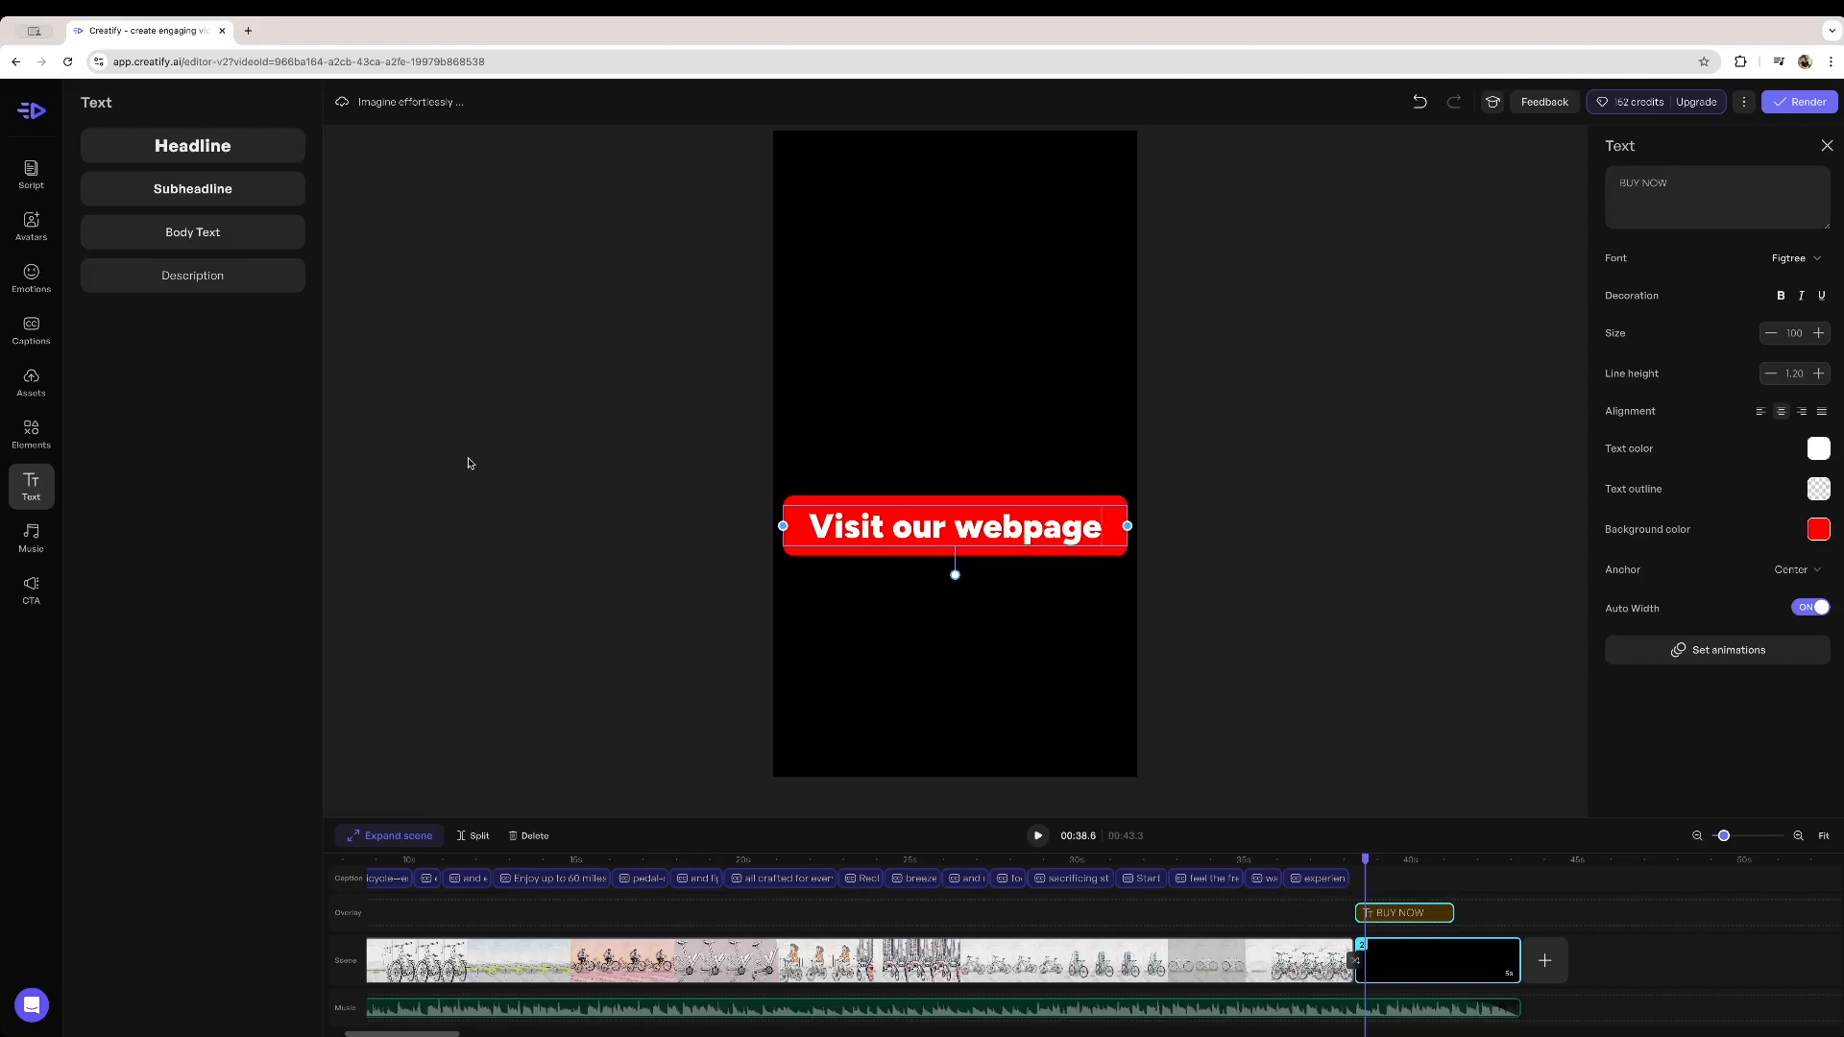
{"action": "key", "text": "Escape"}
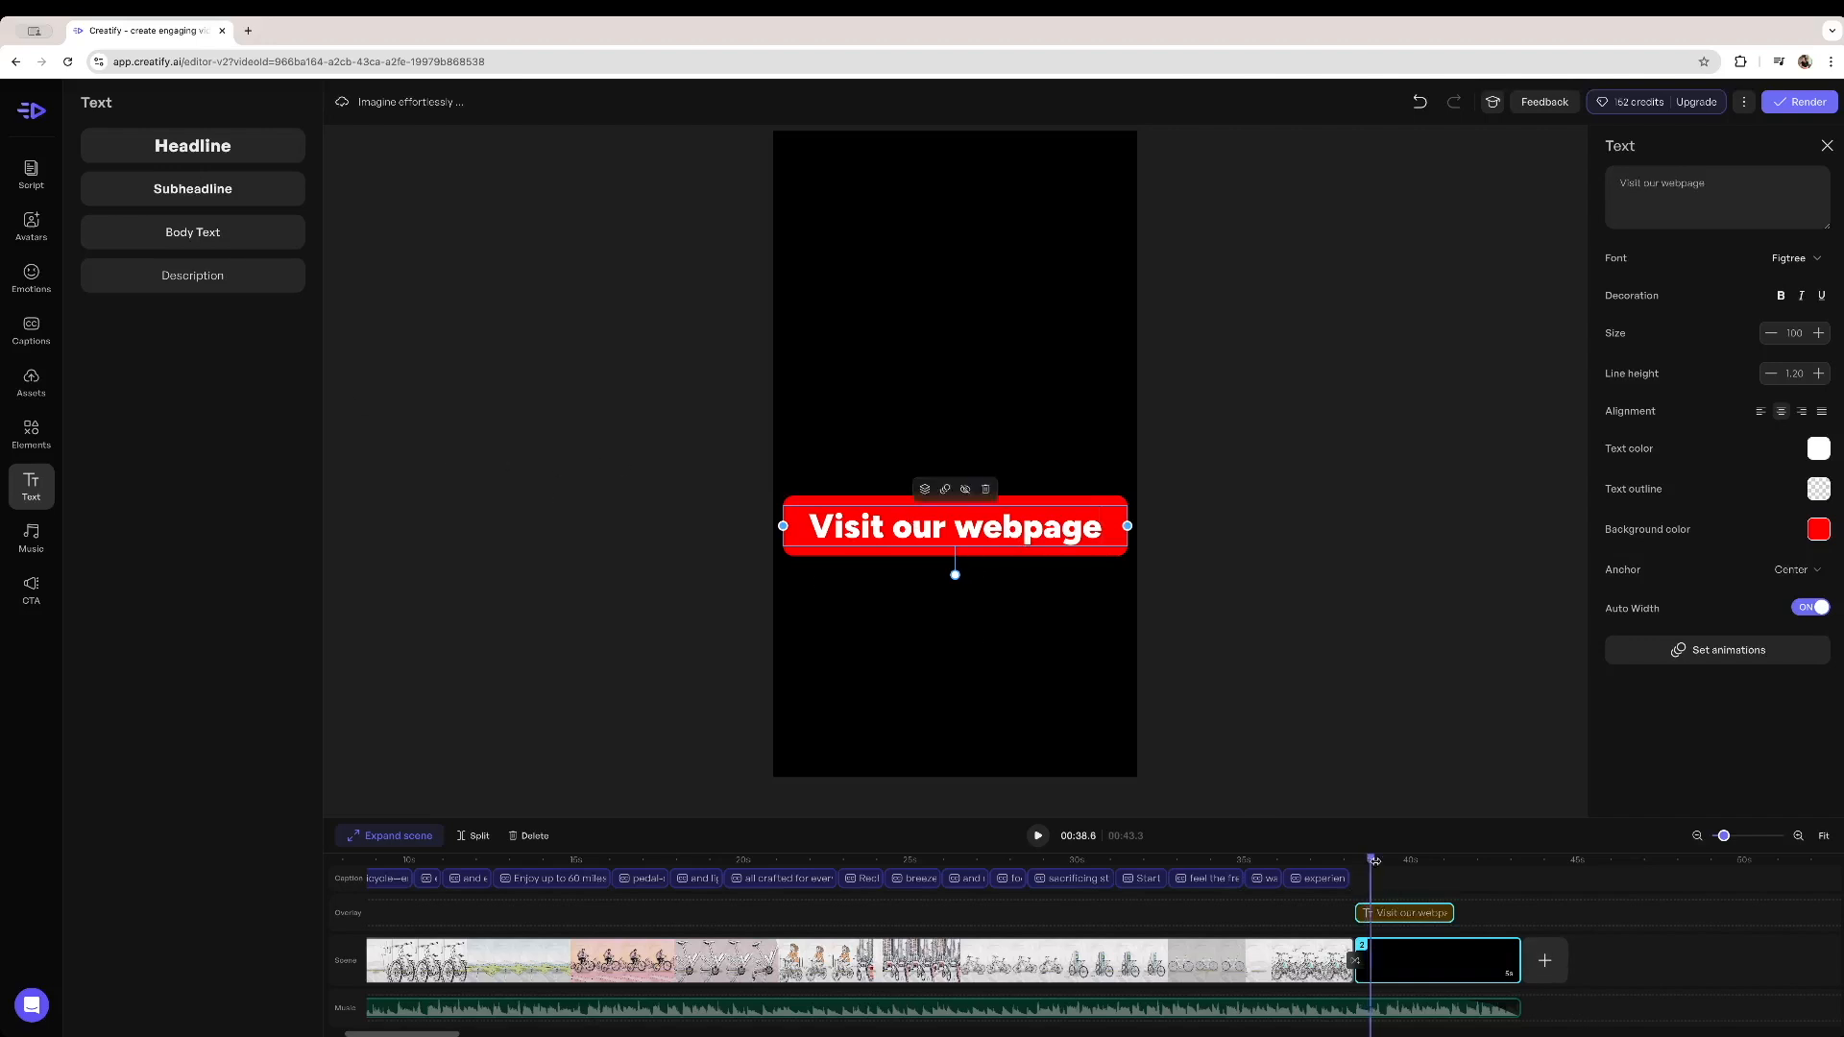
{"action": "mouse_move", "coordinate": [1392, 880]}
{"action": "left_mouse_down"}
{"action": "mouse_move", "coordinate": [1317, 880]}
{"action": "mouse_move", "coordinate": [1448, 865]}
{"action": "mouse_move", "coordinate": [1364, 891]}
{"action": "left_mouse_up"}
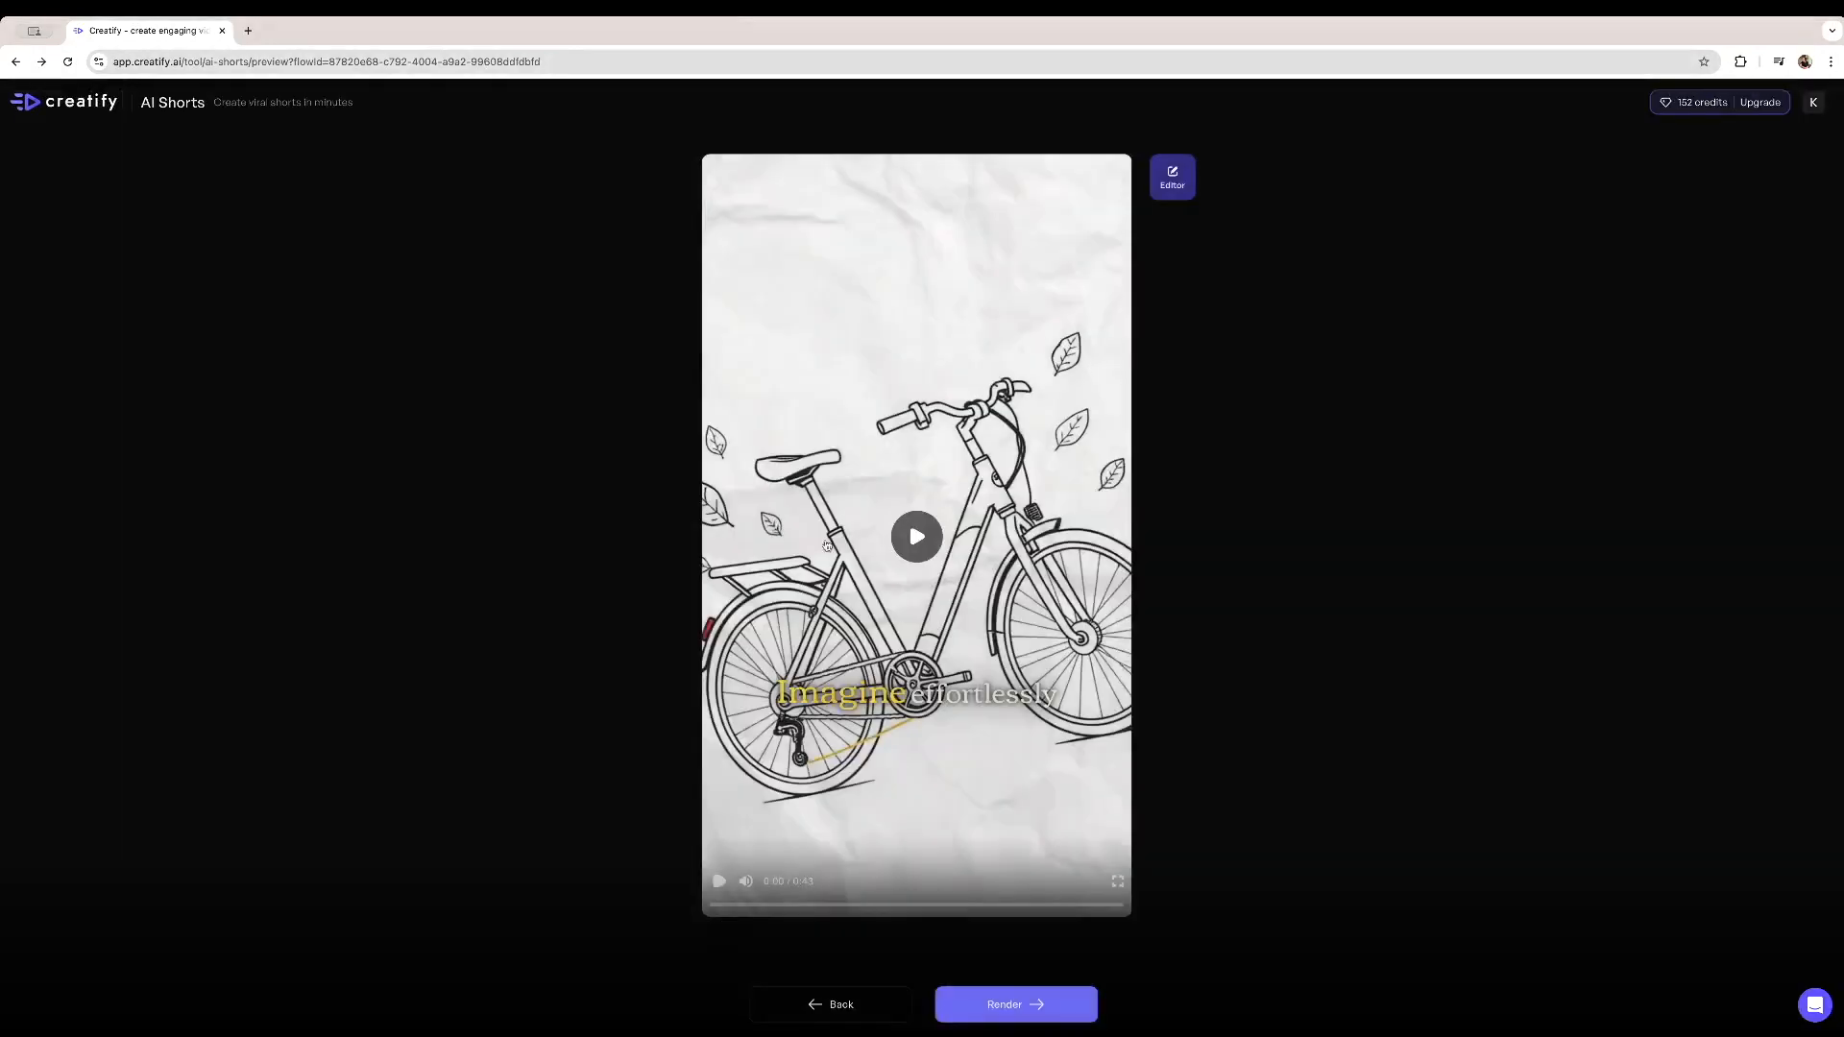
Return to the short's settings and replace the script with an AI-written Exploration one from the prompt "Write a script for a toothbrush"
{"action": "left_click", "coordinate": [827, 1003]}
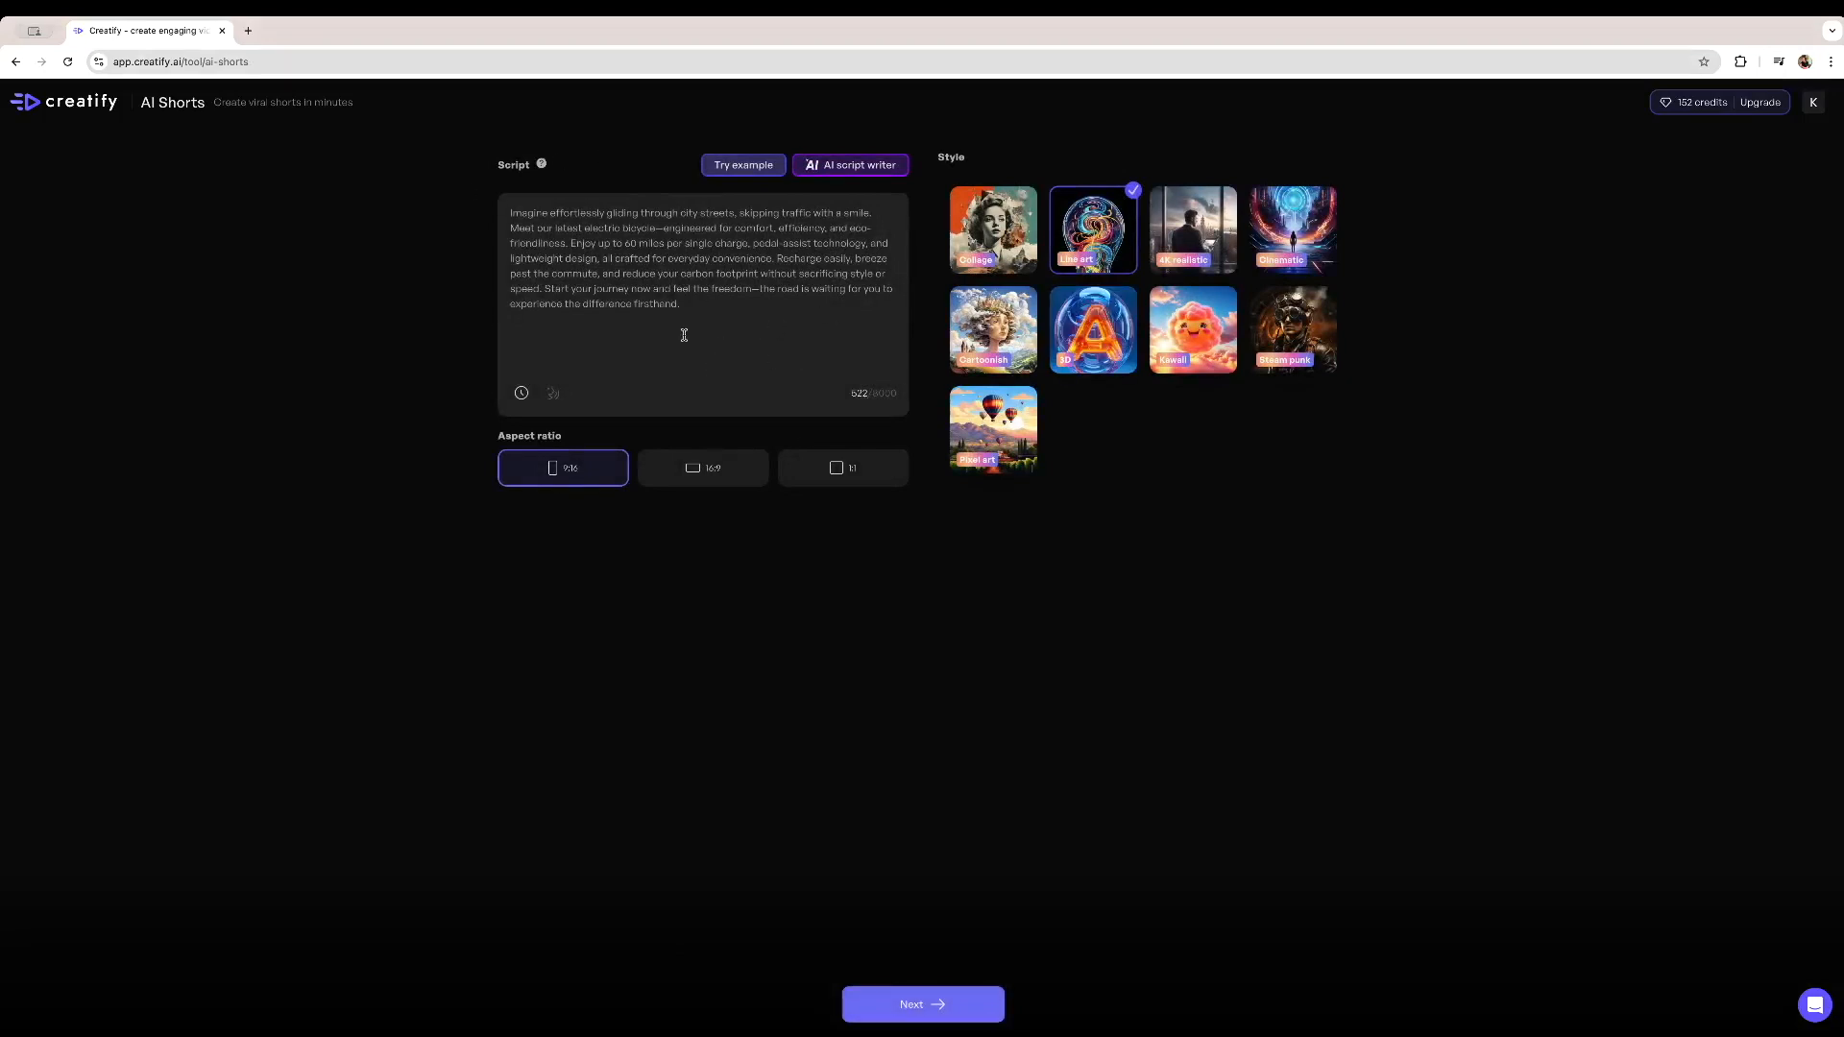
{"action": "left_click_drag", "start_coordinate": [725, 312], "coordinate": [424, 206]}
{"action": "key", "text": "BackSpace"}
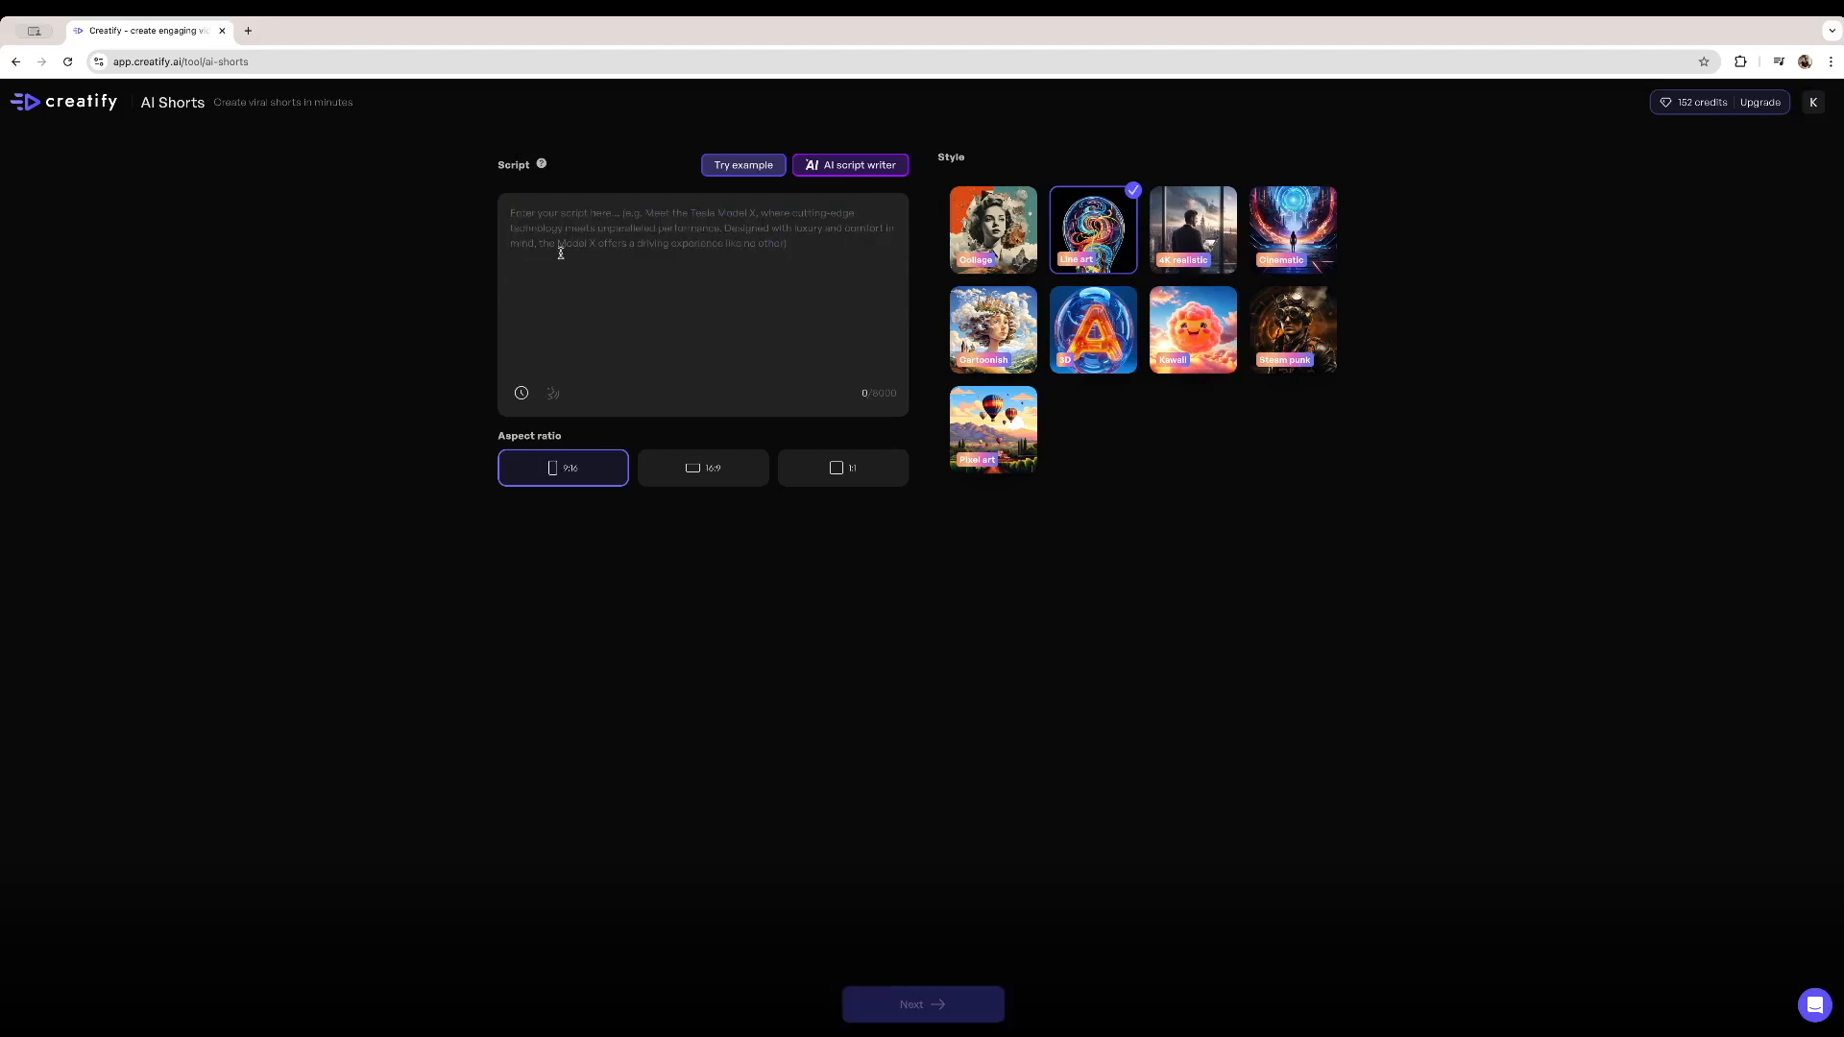
{"action": "left_click", "coordinate": [851, 166]}
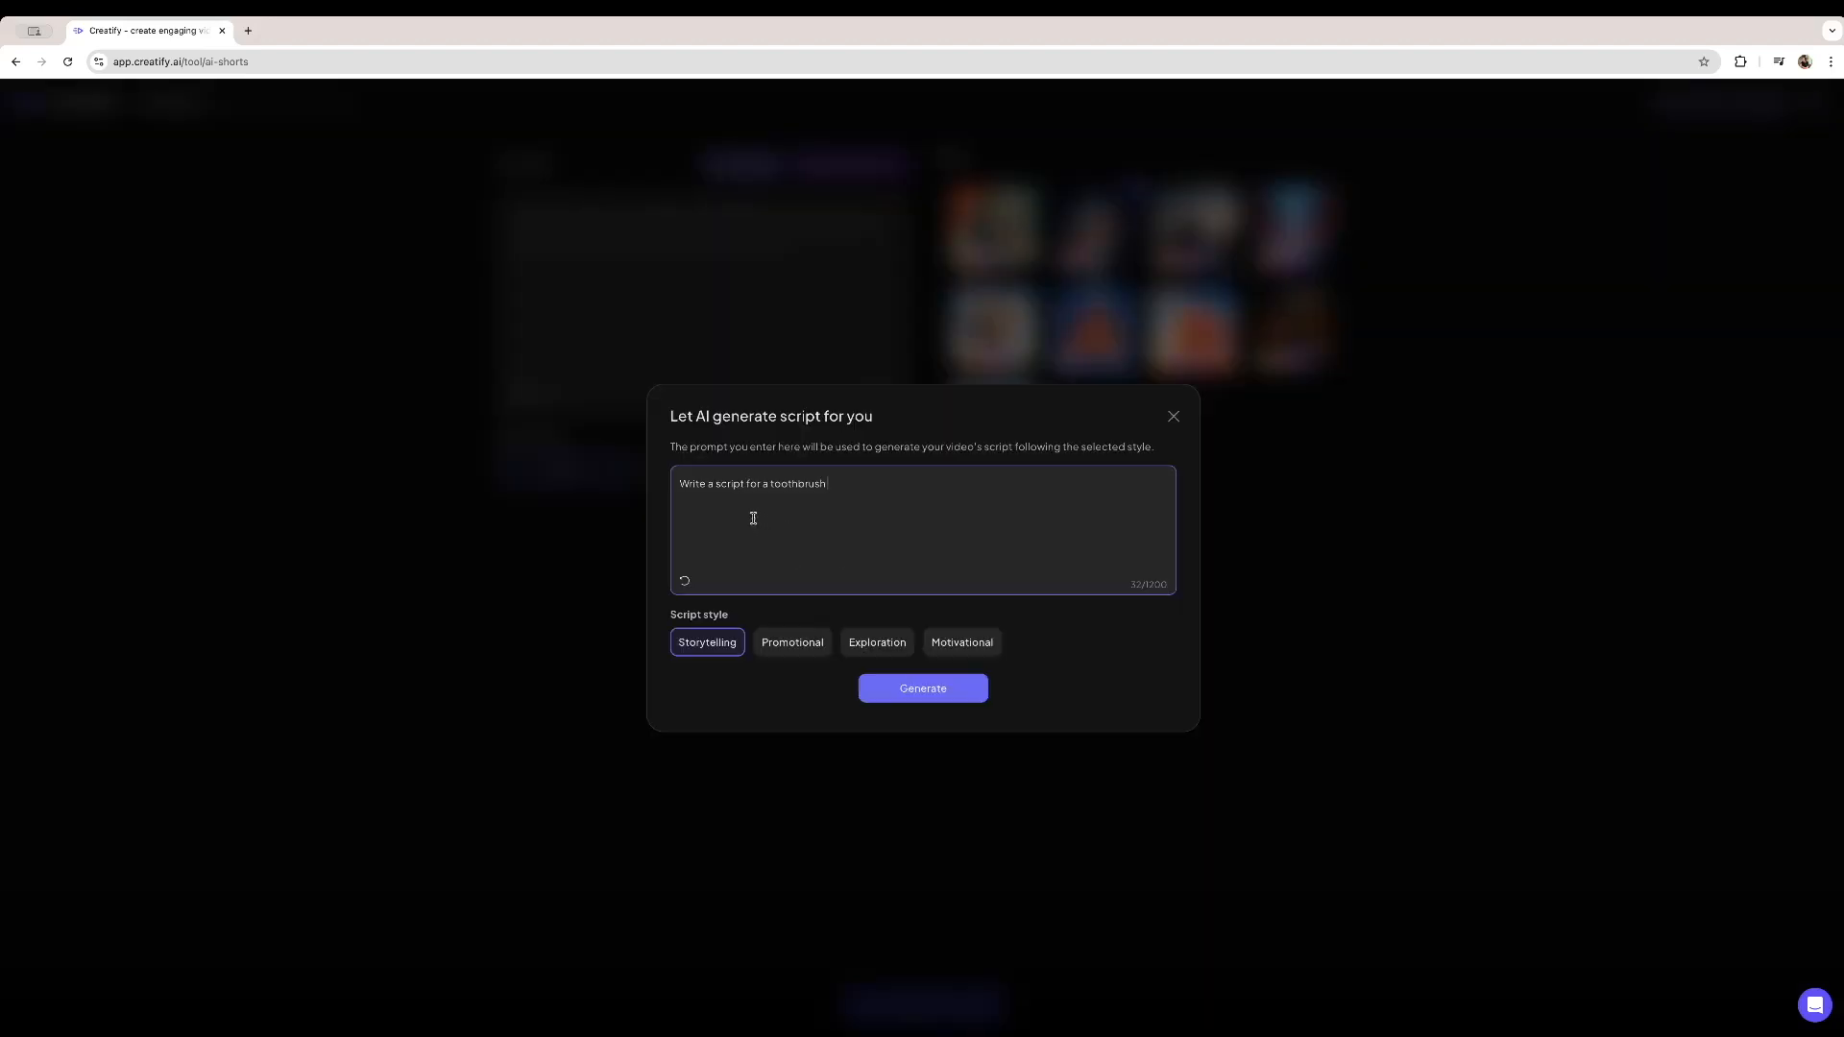
{"action": "left_click", "coordinate": [888, 653]}
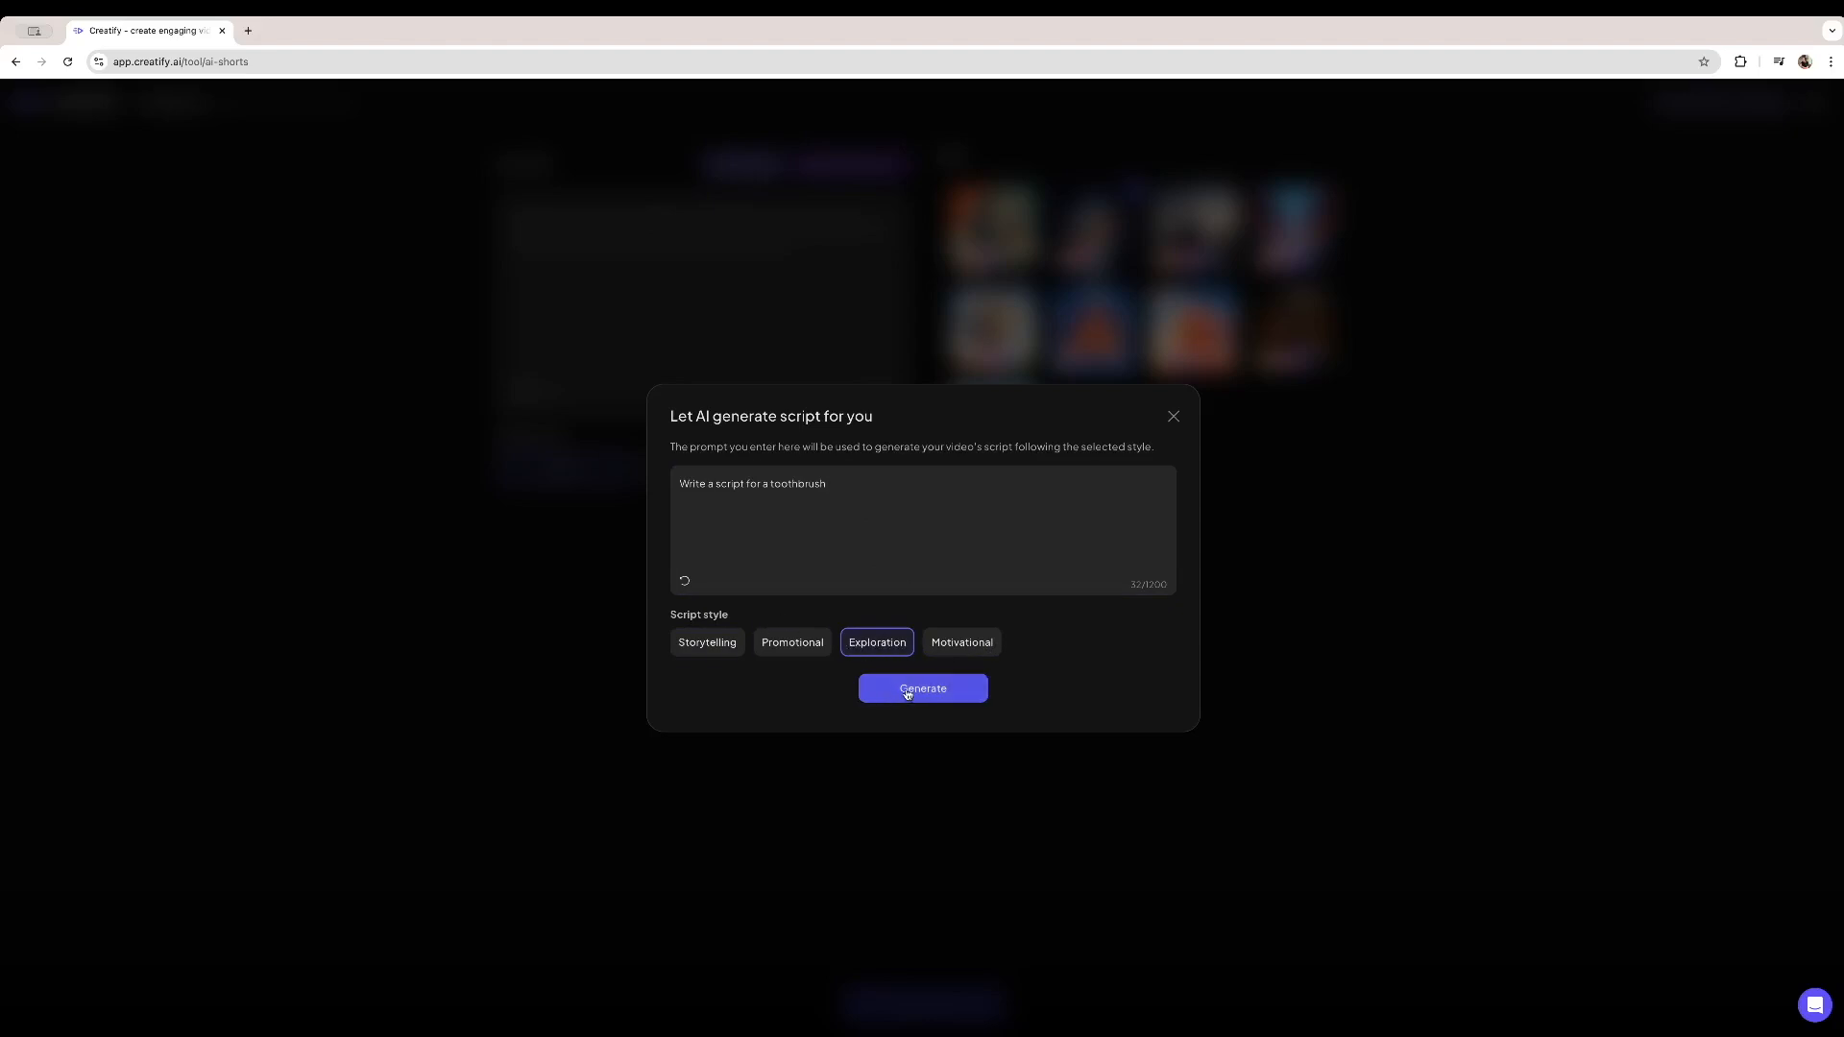
{"action": "left_click", "coordinate": [907, 689]}
Choose the 4K realistic style and the 1:1 aspect ratio, and generate the toothbrush short's preview
{"action": "left_click", "coordinate": [1208, 235]}
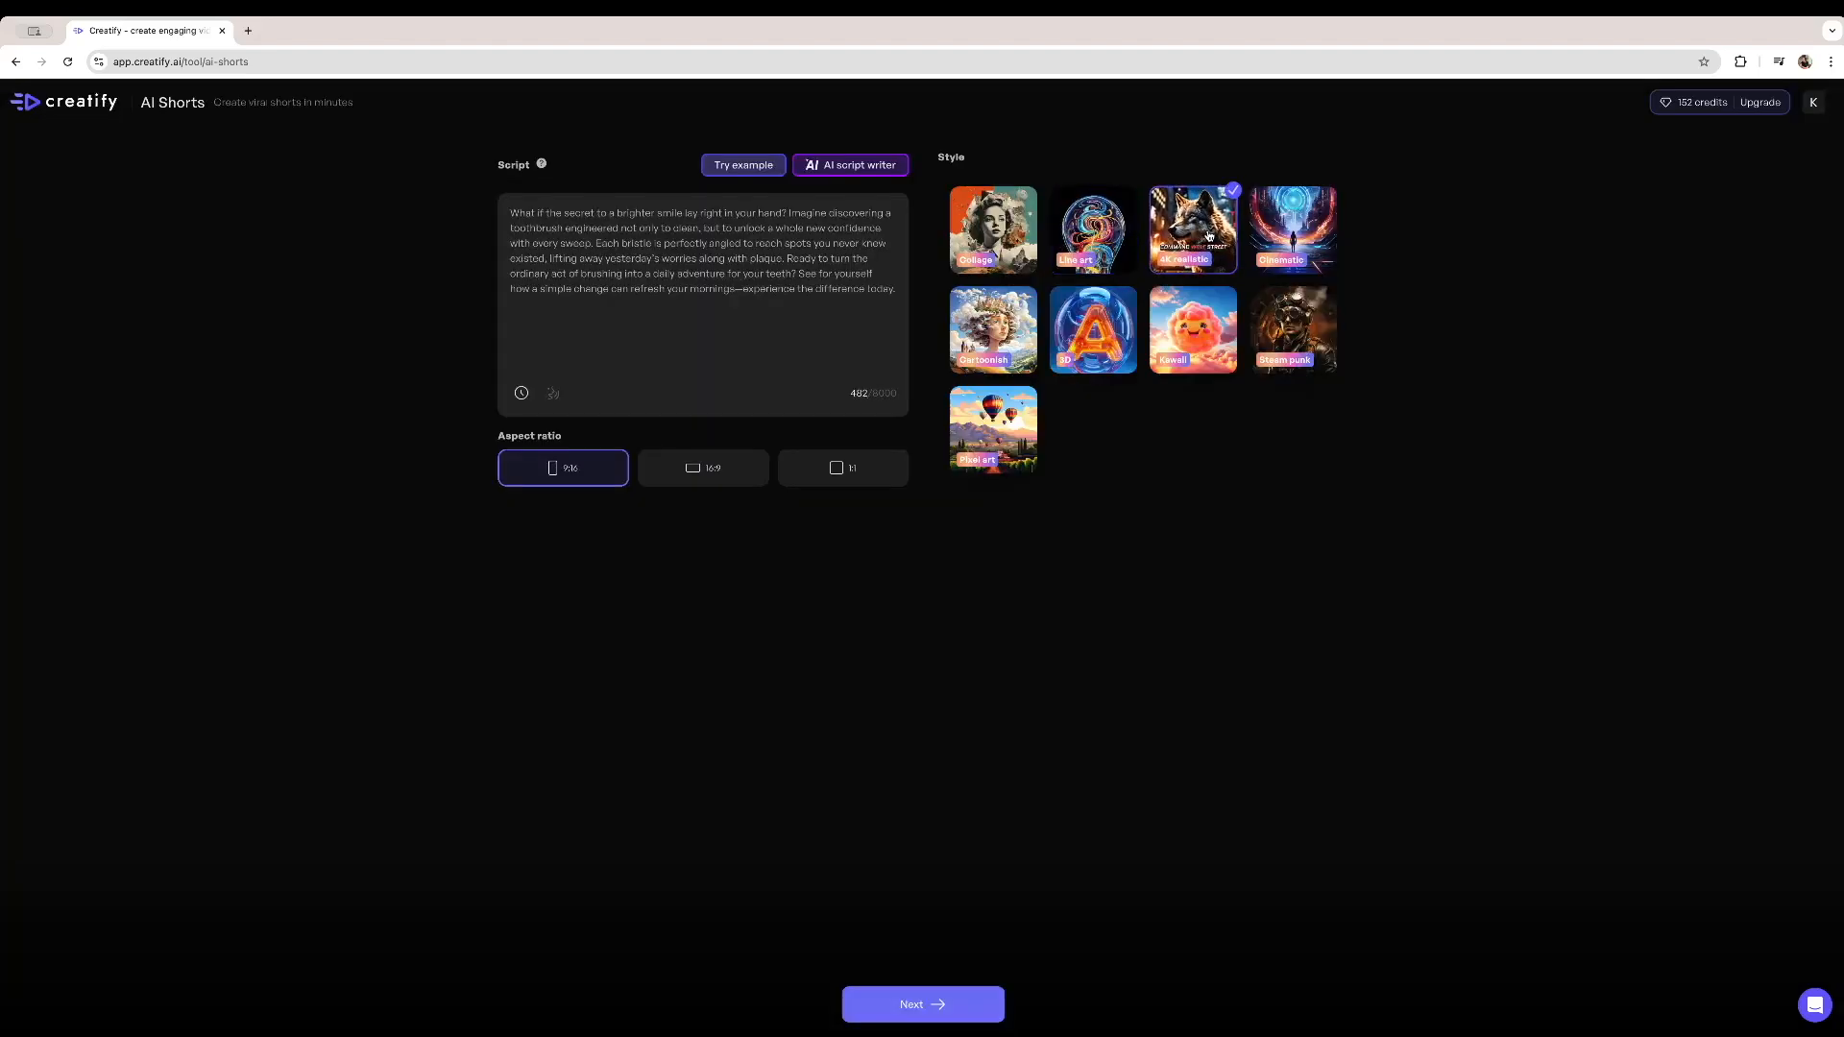
{"action": "left_click", "coordinate": [832, 485]}
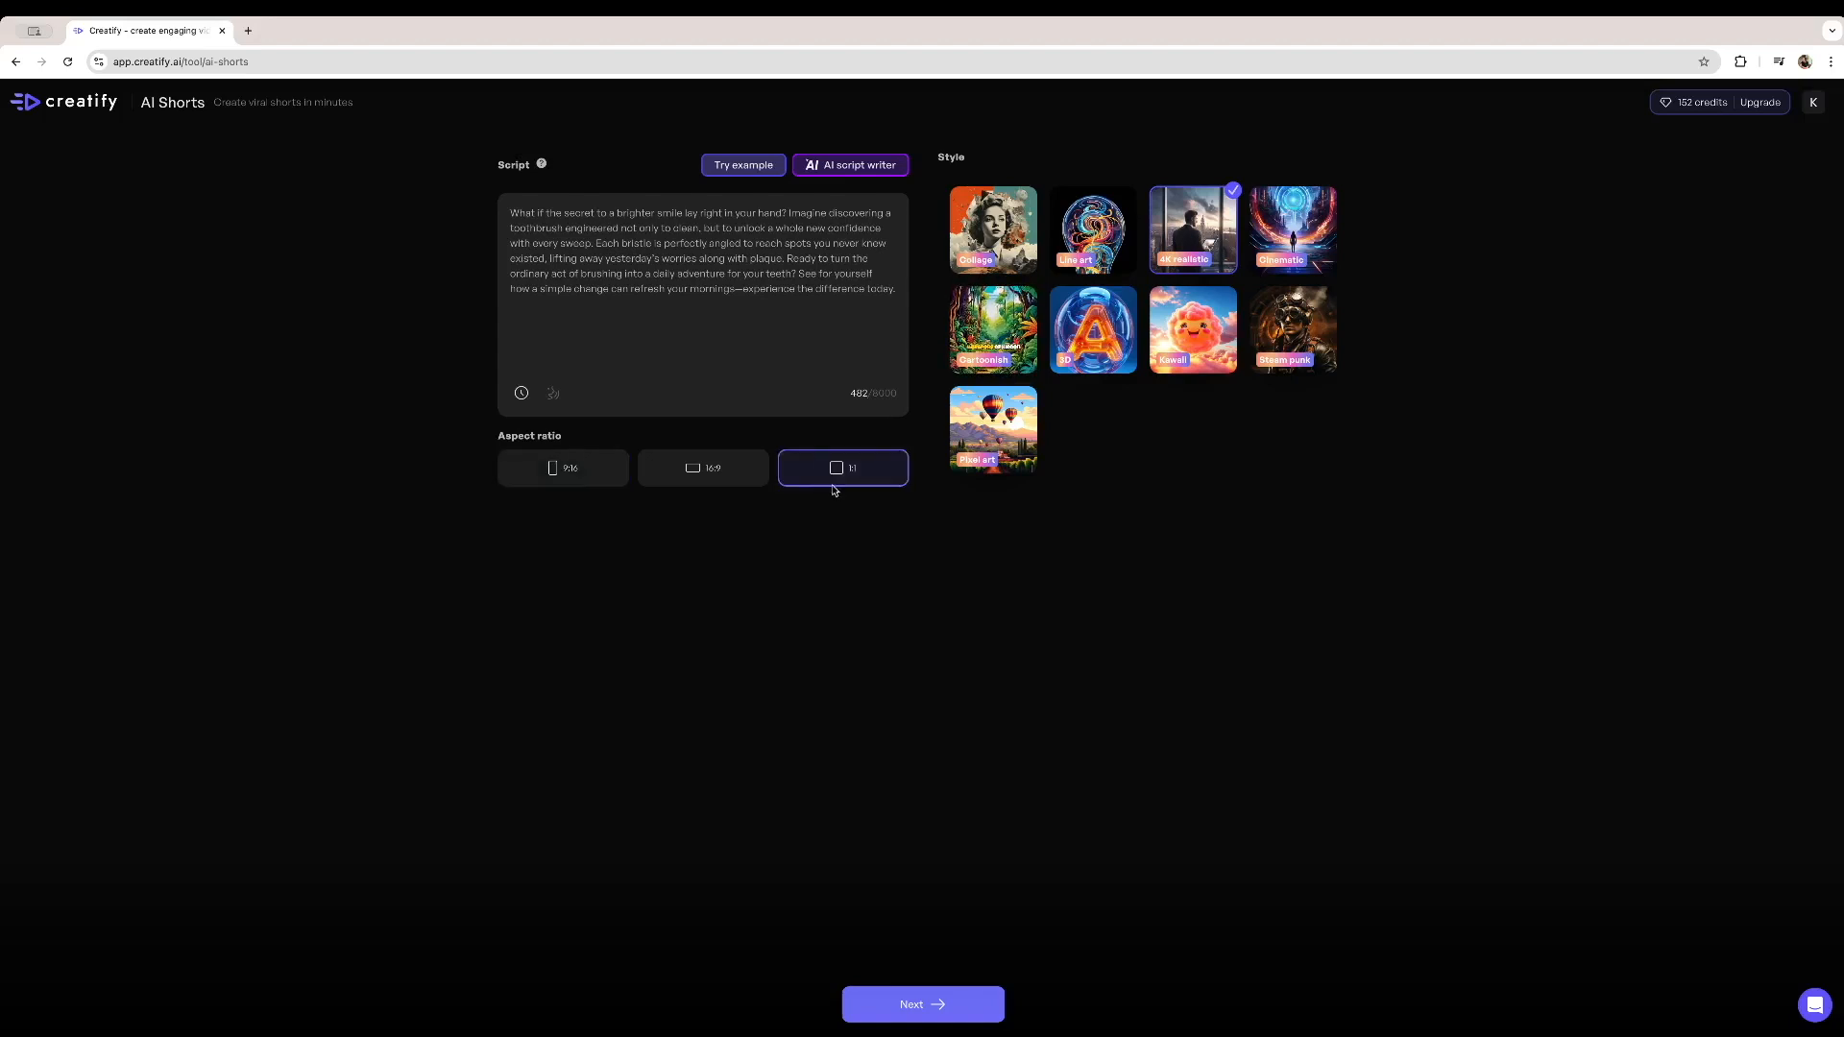
{"action": "left_click", "coordinate": [918, 1004]}
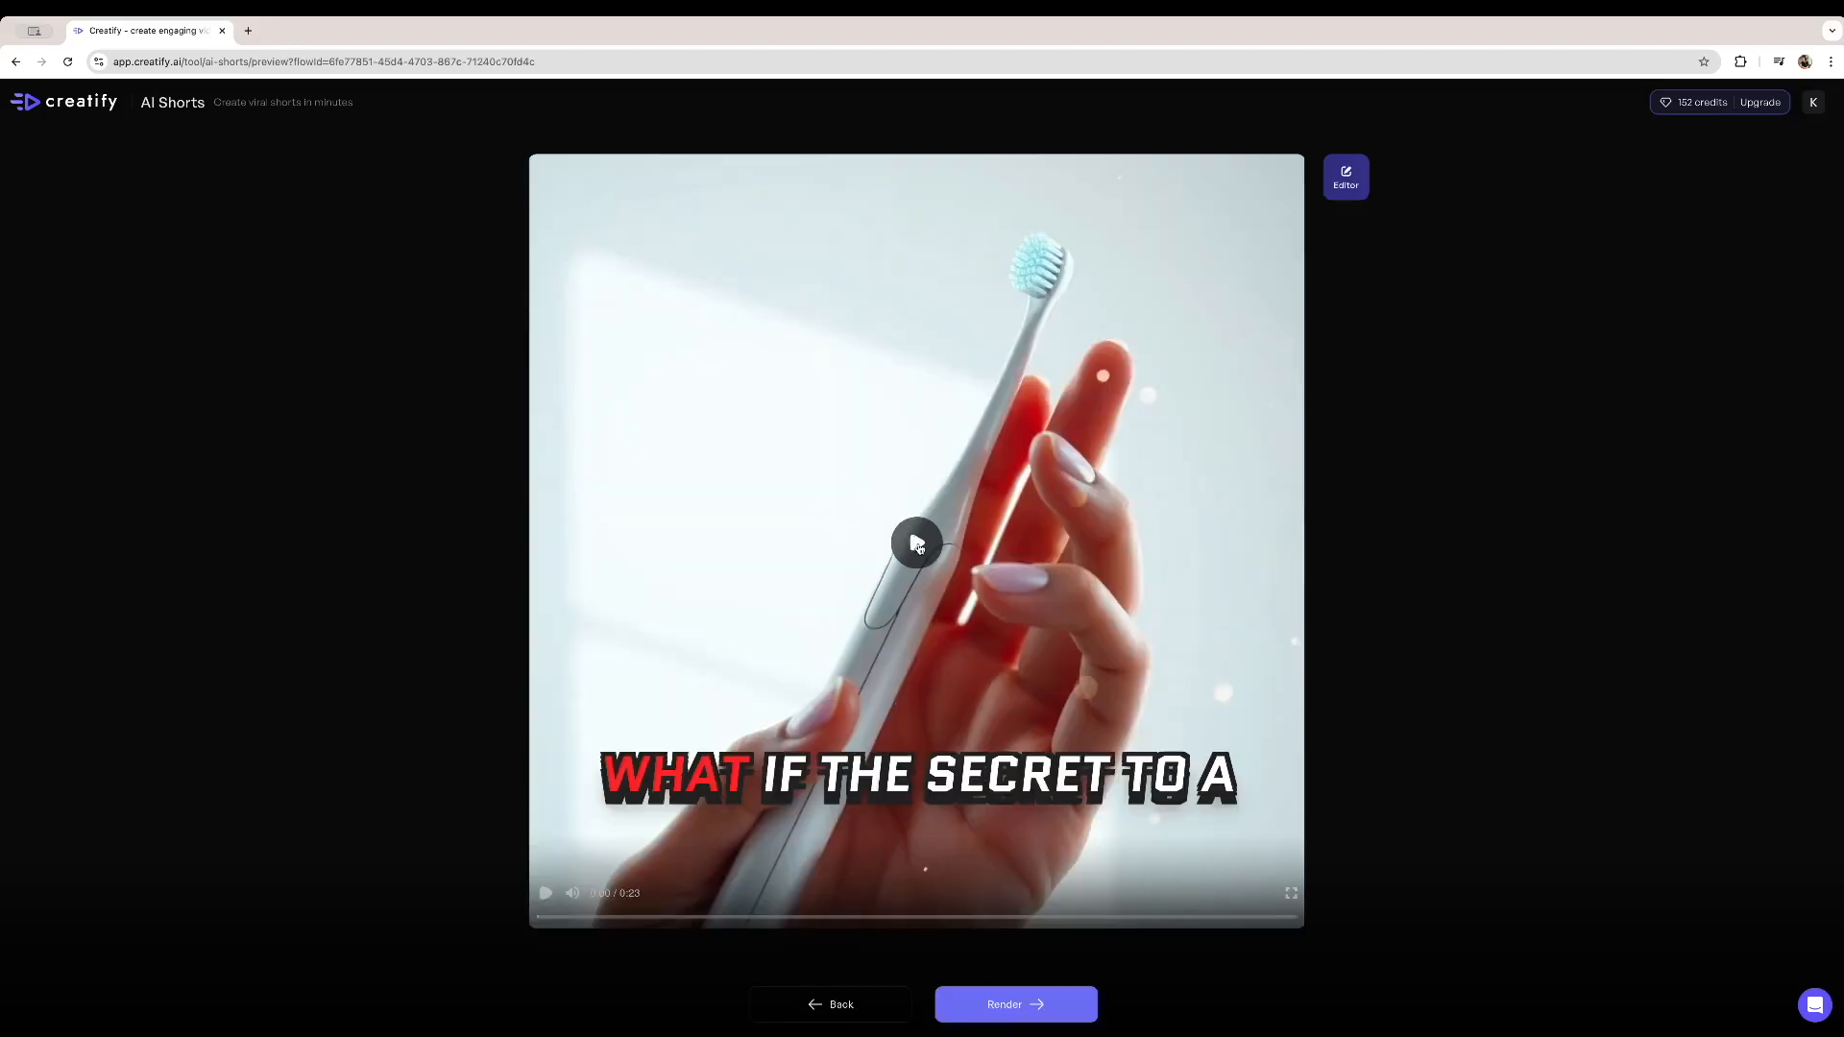
Play the toothbrush preview and skim its first half to check the scenes and captions
{"action": "left_click", "coordinate": [918, 545]}
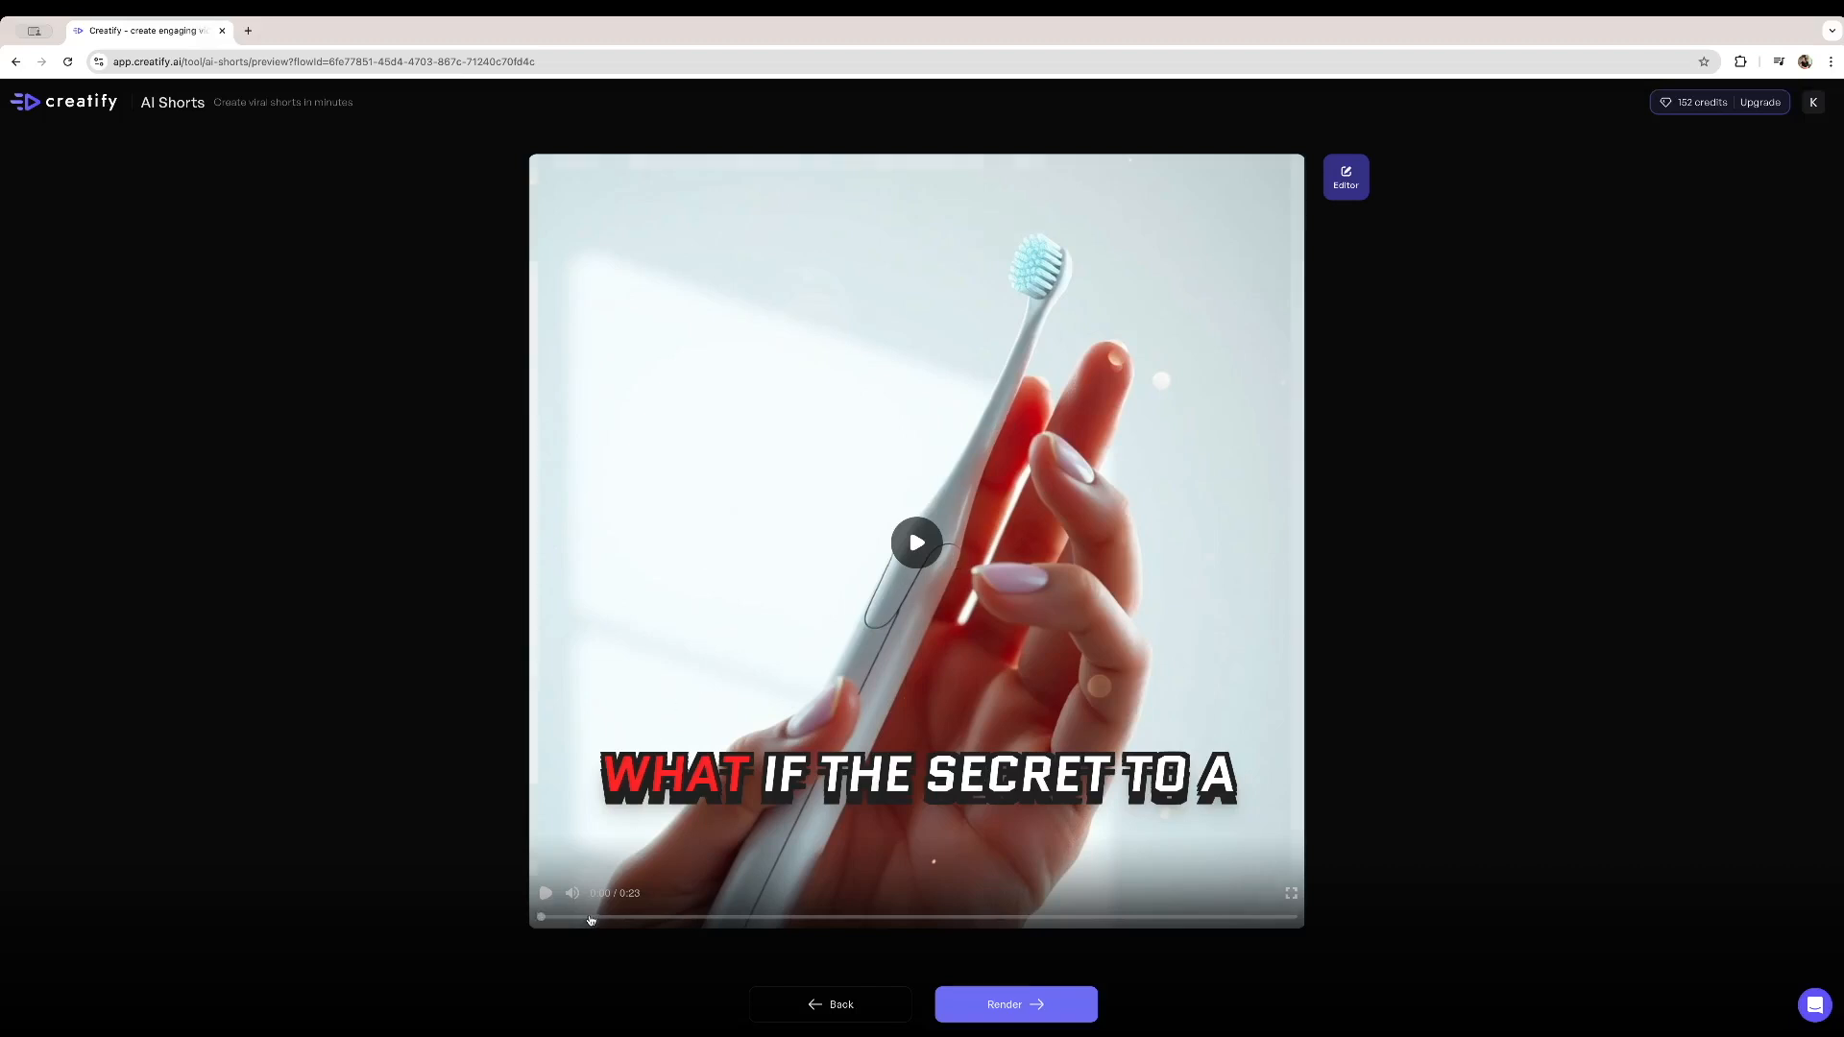
{"action": "left_click_drag", "start_coordinate": [589, 922], "coordinate": [715, 918]}
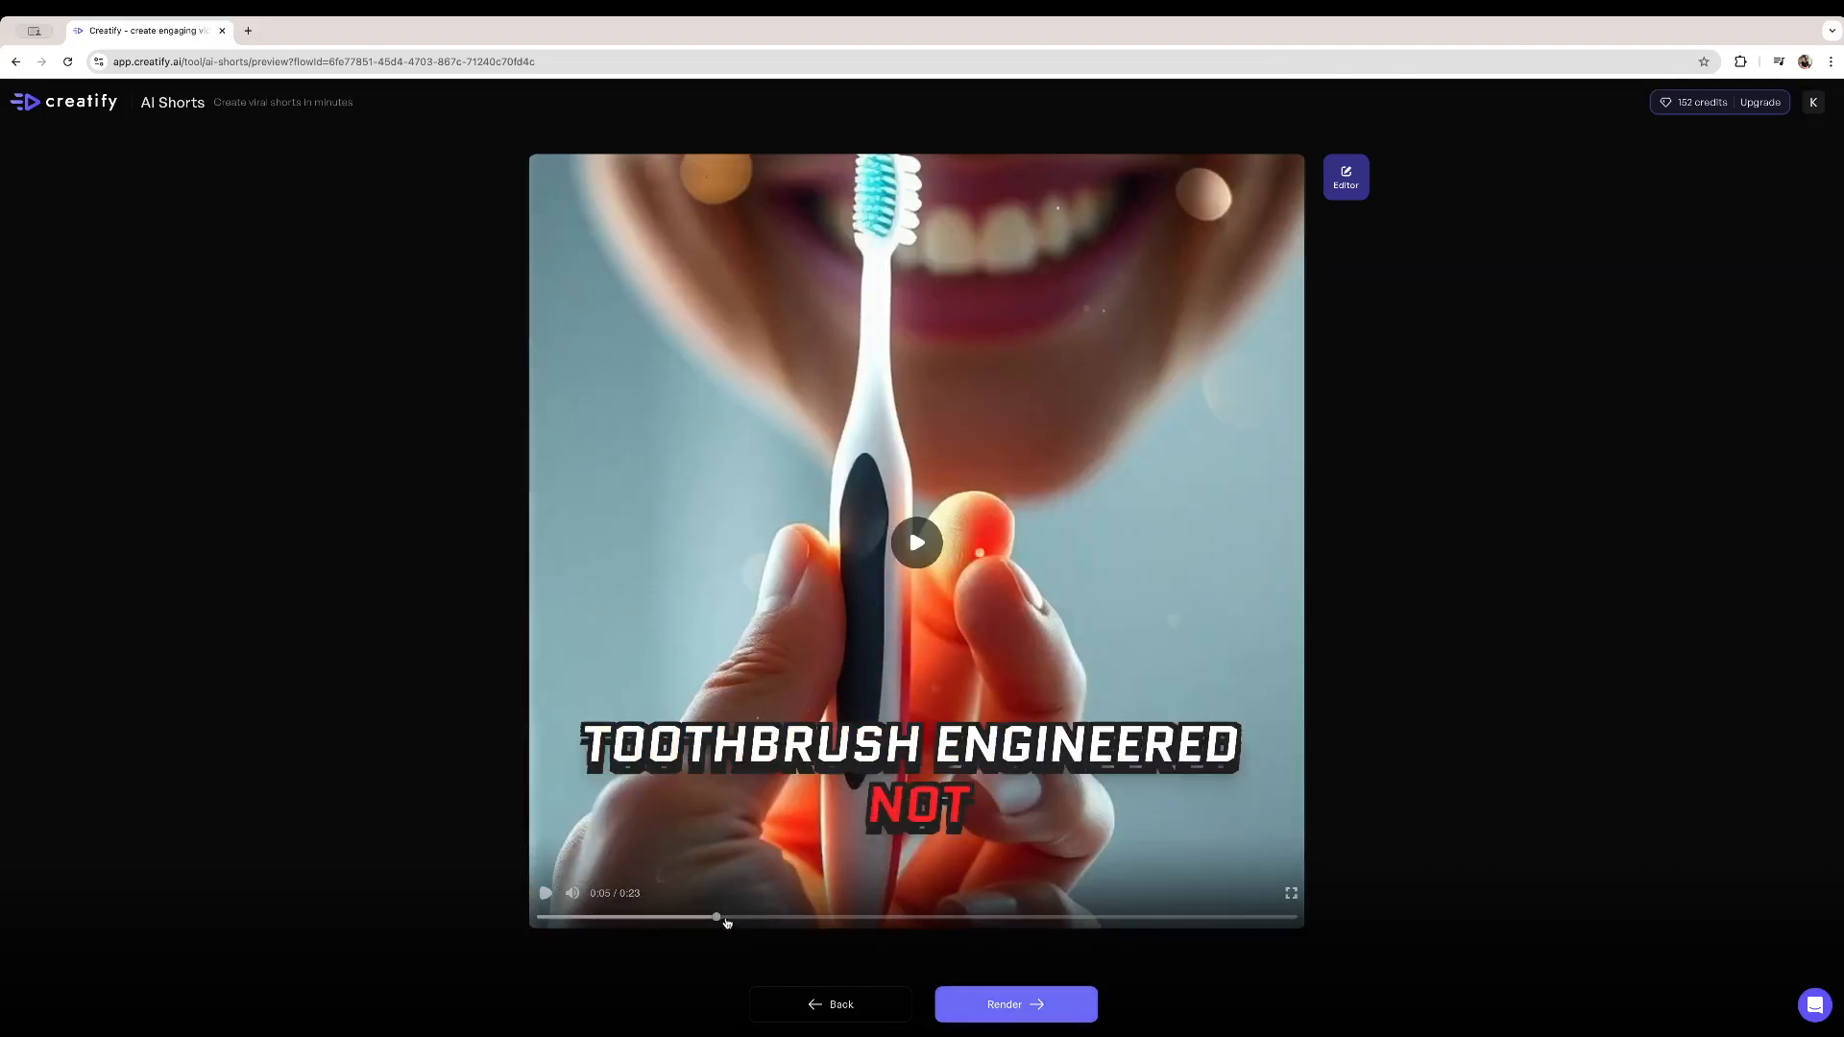
{"action": "left_click", "coordinate": [782, 916]}
{"action": "mouse_move", "coordinate": [898, 910]}
{"action": "left_mouse_down"}
{"action": "mouse_move", "coordinate": [856, 917]}
{"action": "mouse_move", "coordinate": [922, 919]}
{"action": "left_mouse_up"}
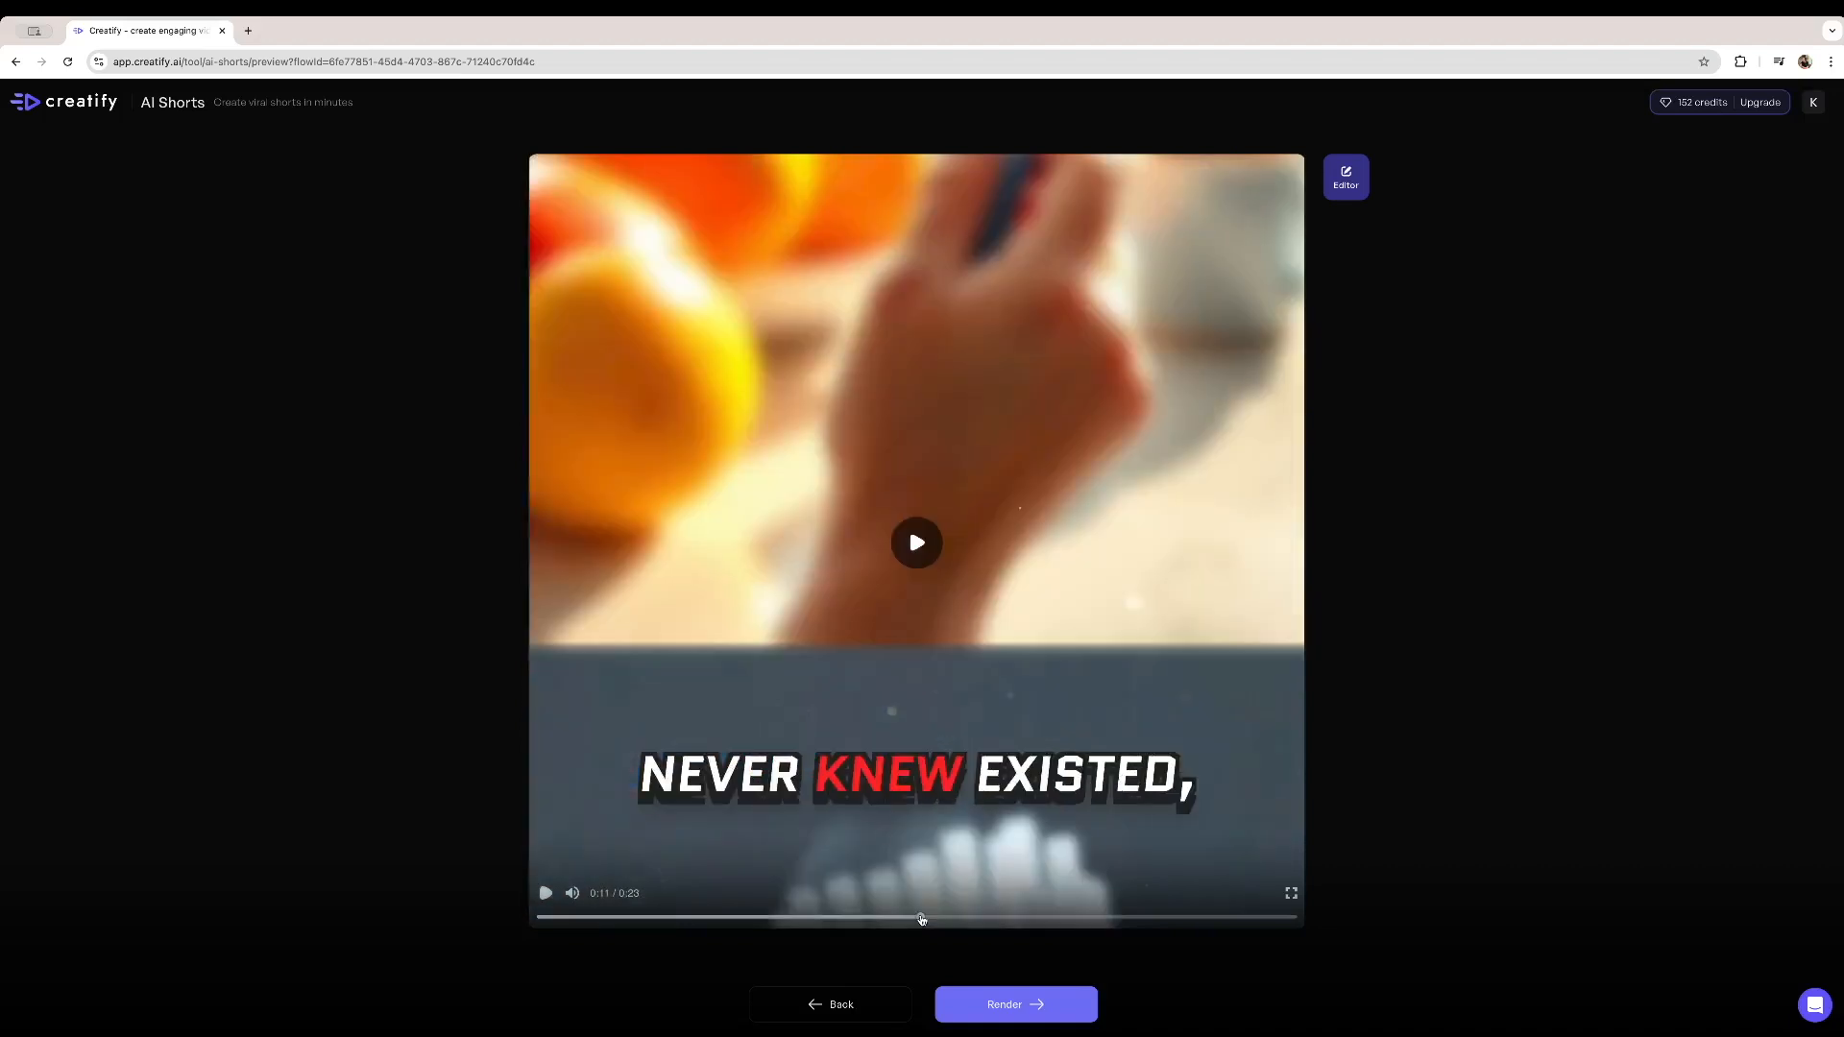